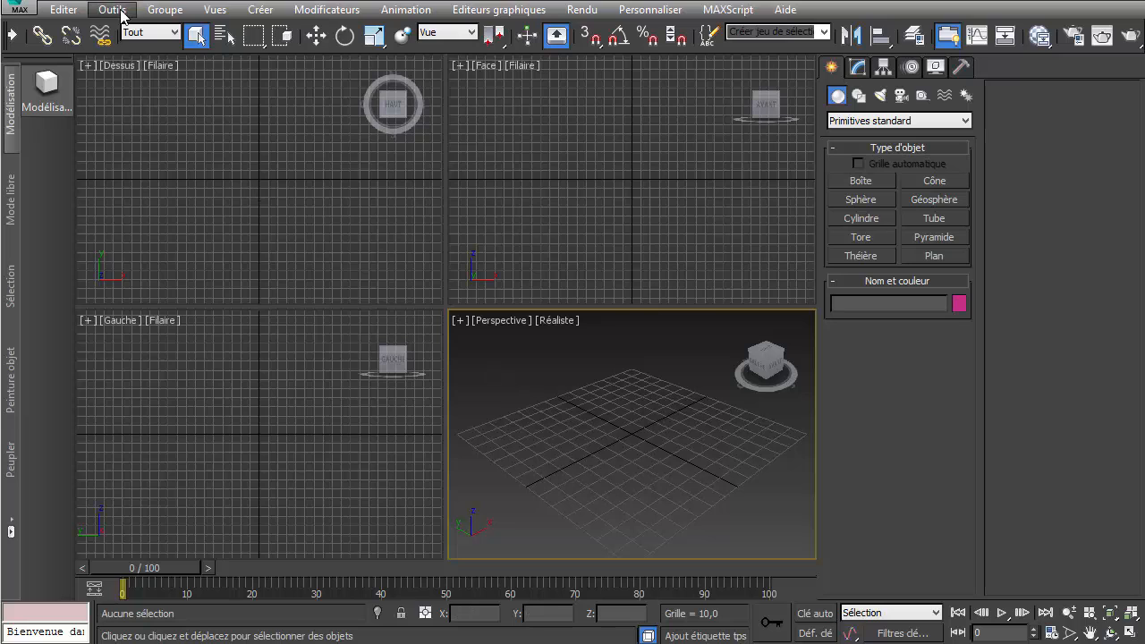
Step: Open the Fenêtre toile painting window docked beside the viewports and hide the modelling ribbon
{"action": "left_click", "coordinate": [112, 9]}
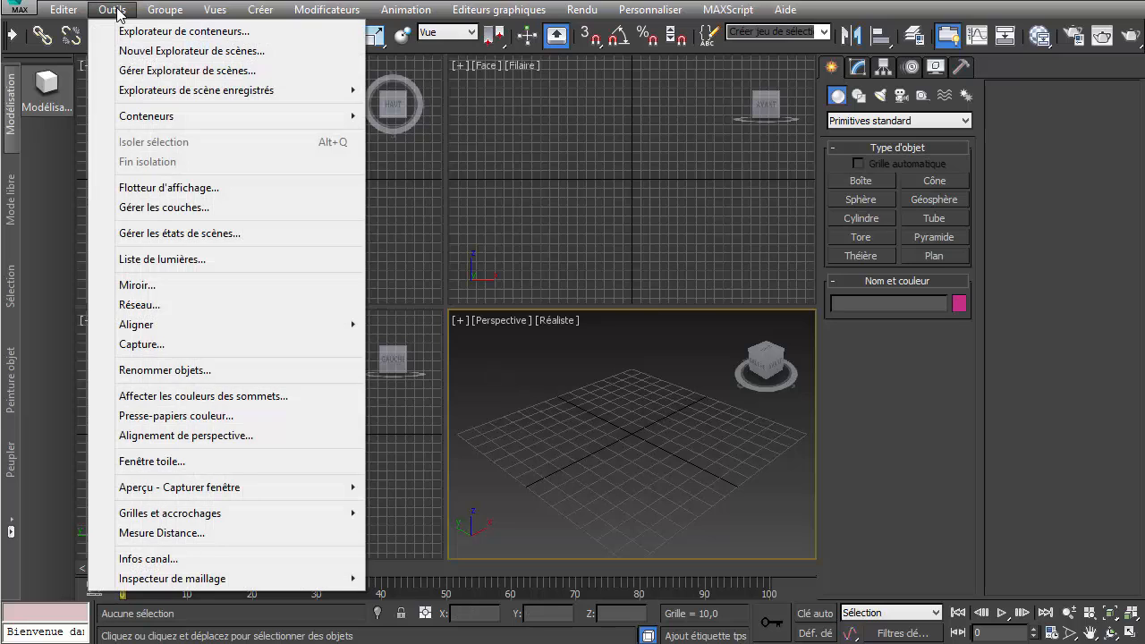
{"action": "left_click", "coordinate": [215, 461]}
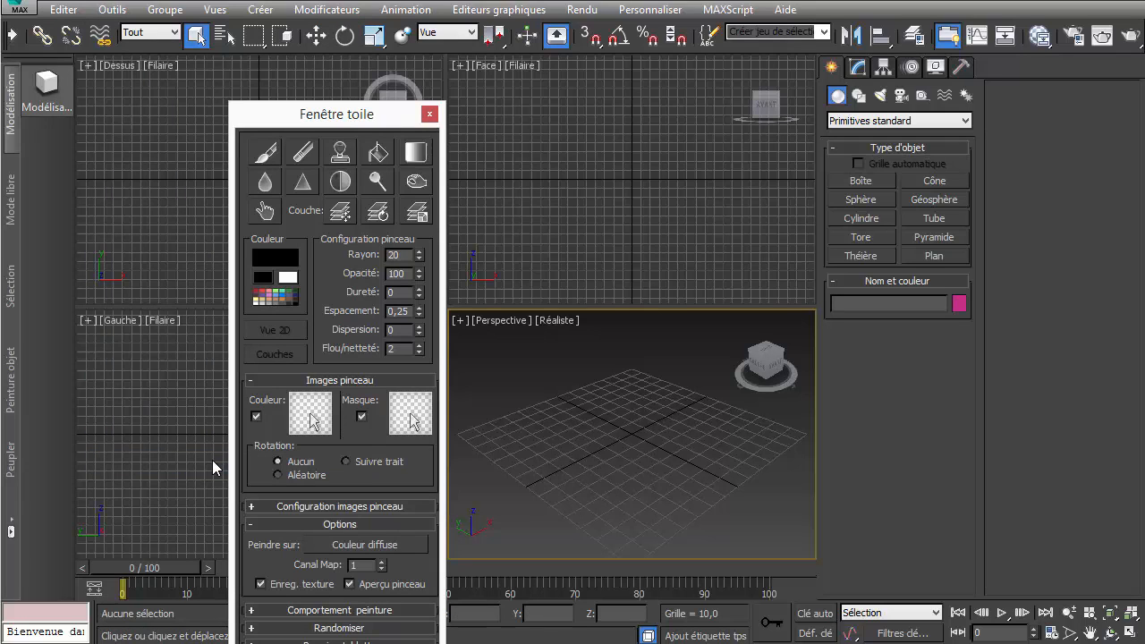
{"action": "left_click_drag", "start_coordinate": [355, 125], "coordinate": [74, 70]}
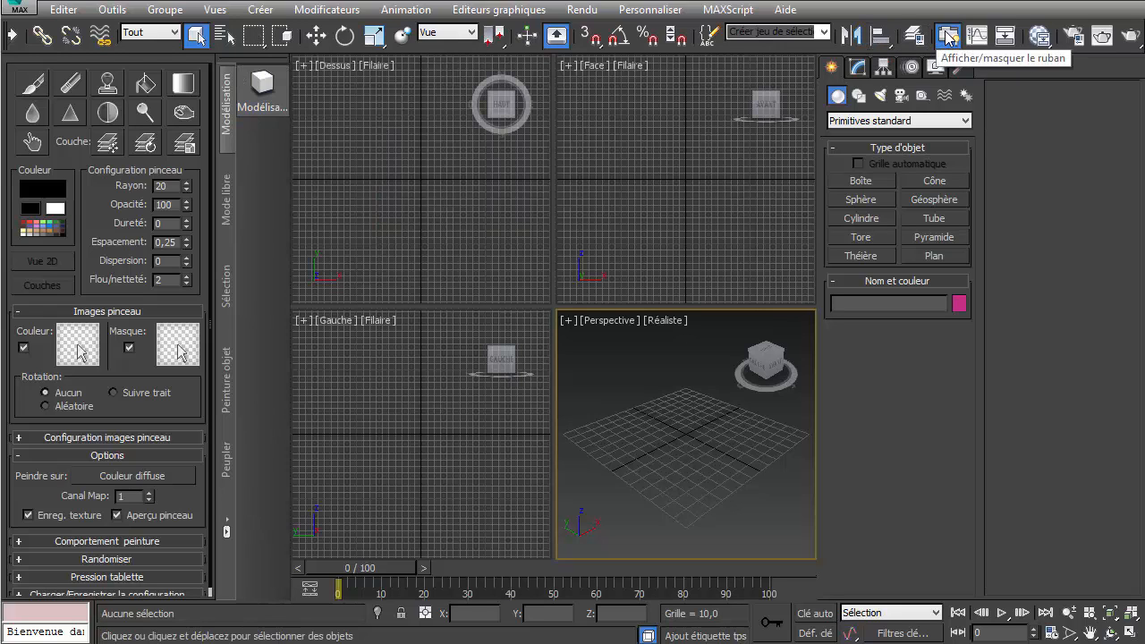
{"action": "left_click", "coordinate": [948, 35]}
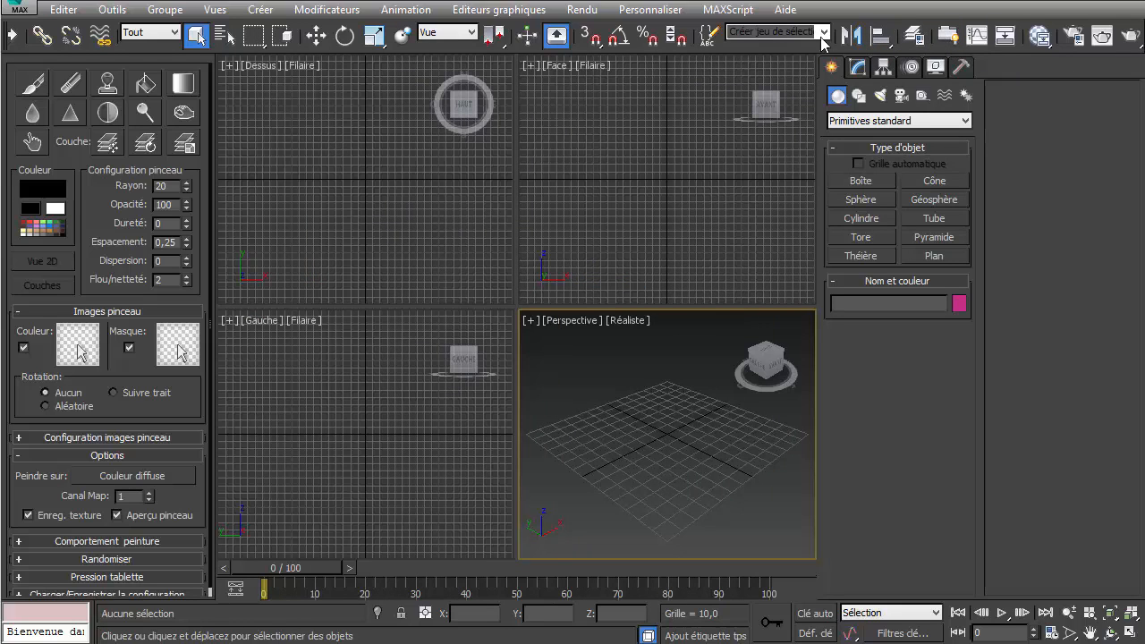
Step: Draw a cube with sides of about 58.3 units, centred on the grid in the maximized Perspective view
{"action": "left_click", "coordinate": [1132, 633]}
{"action": "left_click", "coordinate": [859, 180]}
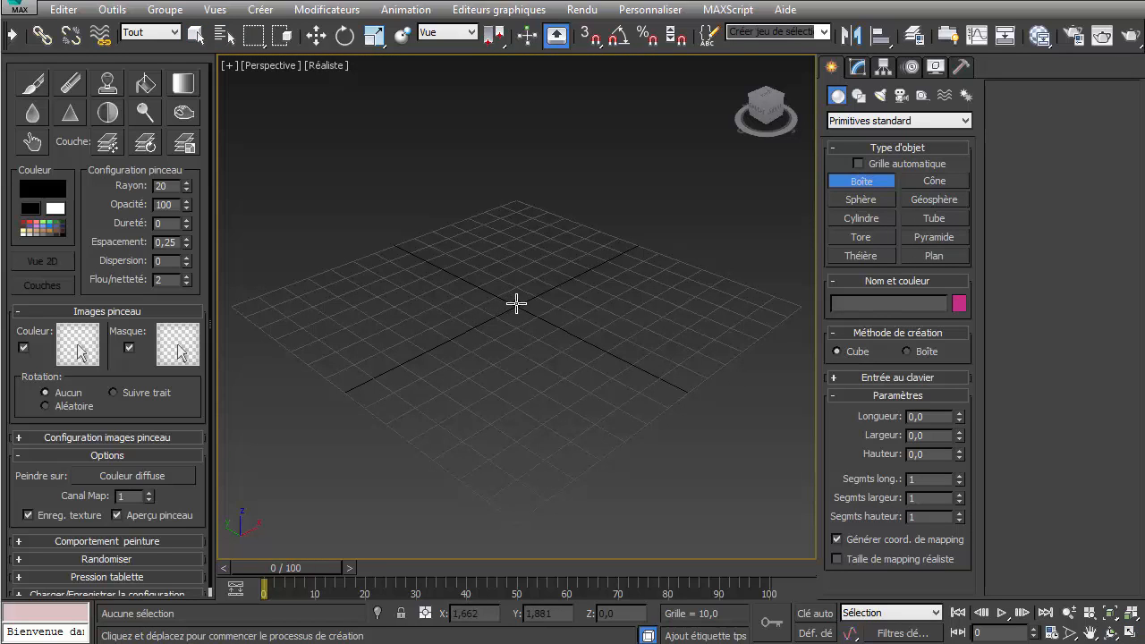
{"action": "left_click_drag", "start_coordinate": [516, 302], "coordinate": [519, 266]}
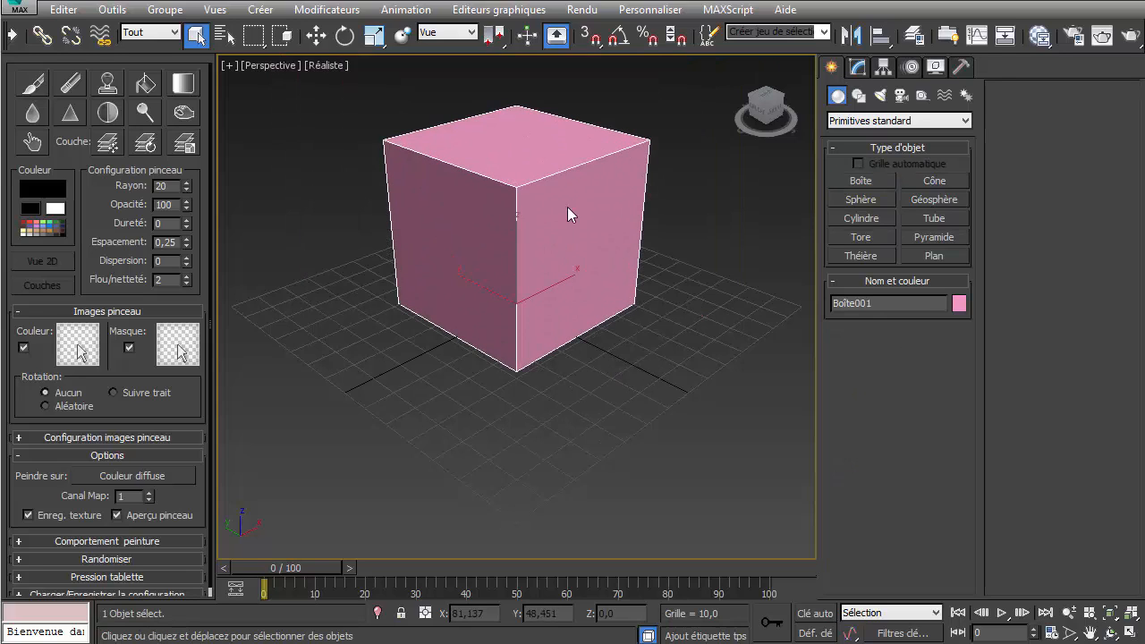
{"action": "right_click", "coordinate": [568, 207]}
{"action": "middle_click_drag", "start_coordinate": [498, 187], "coordinate": [471, 174], "text": "alt"}
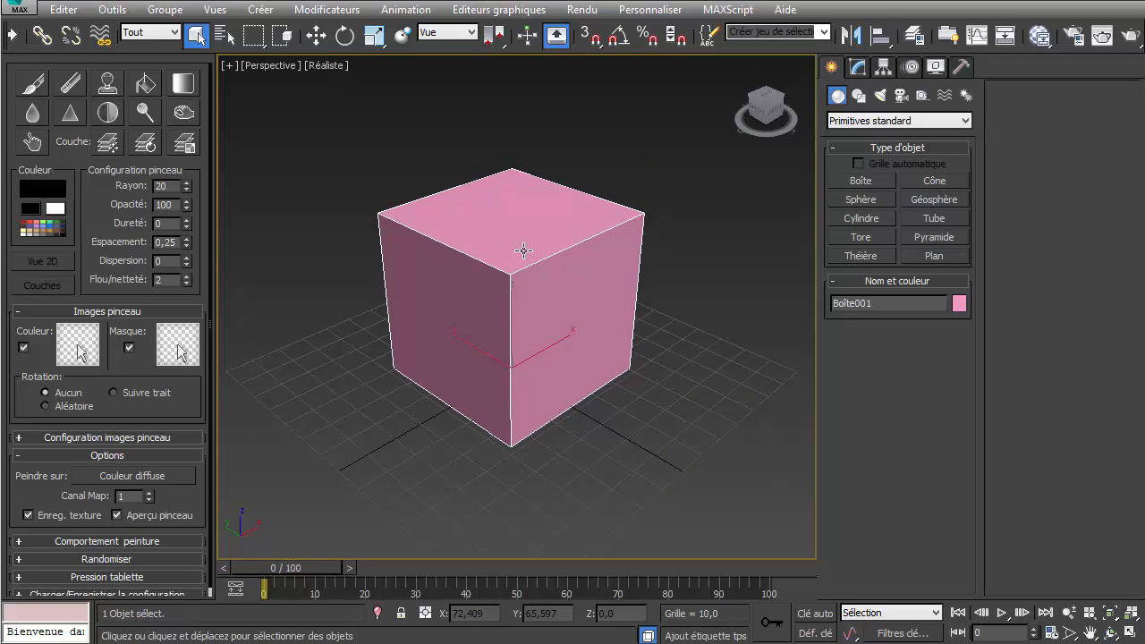
Step: Start brush painting on the cube and assign it a standard material
{"action": "left_click", "coordinate": [22, 86]}
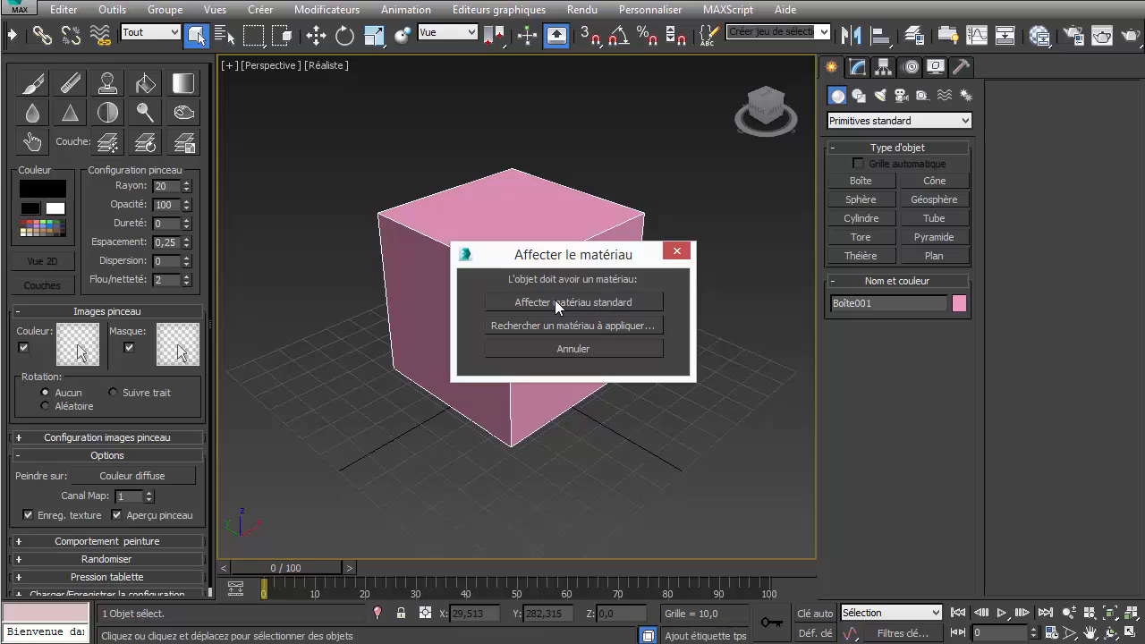
{"action": "left_click", "coordinate": [572, 325]}
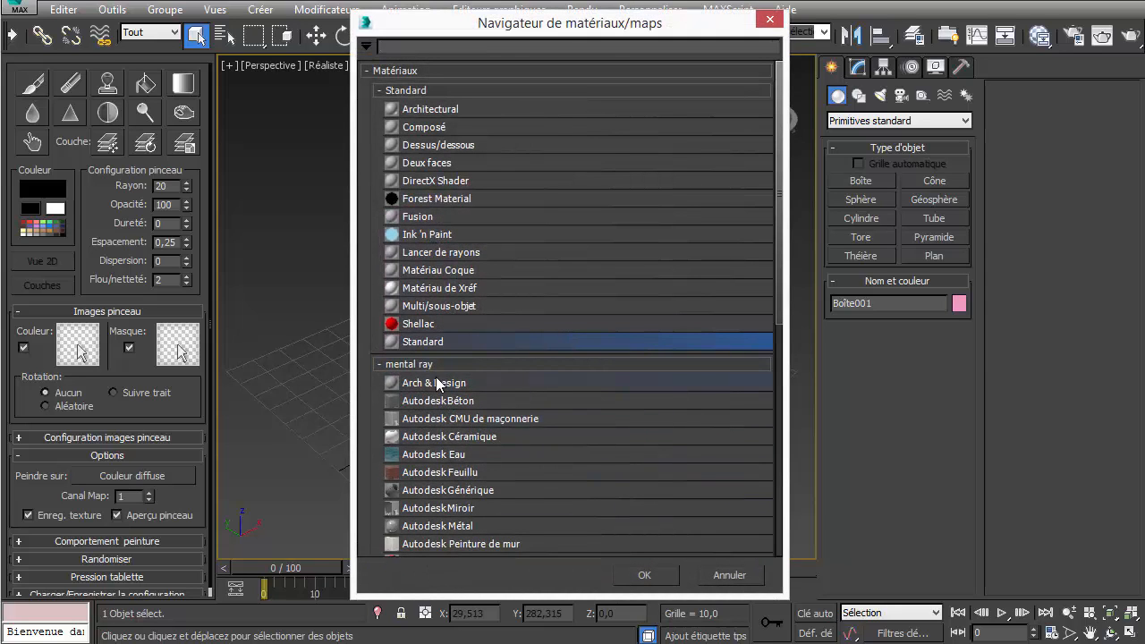
{"action": "left_click", "coordinate": [769, 21]}
{"action": "left_click", "coordinate": [574, 303]}
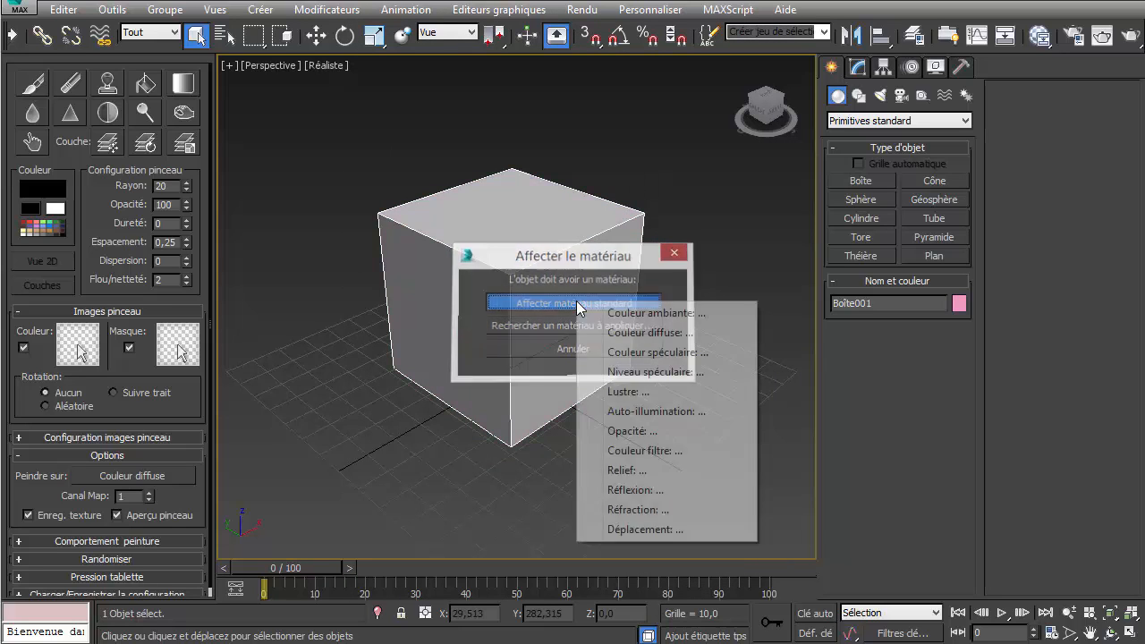
Step: Set up a new diffuse colour texture of 1024 × 1024 pixels with a white base colour
{"action": "left_click", "coordinate": [661, 337]}
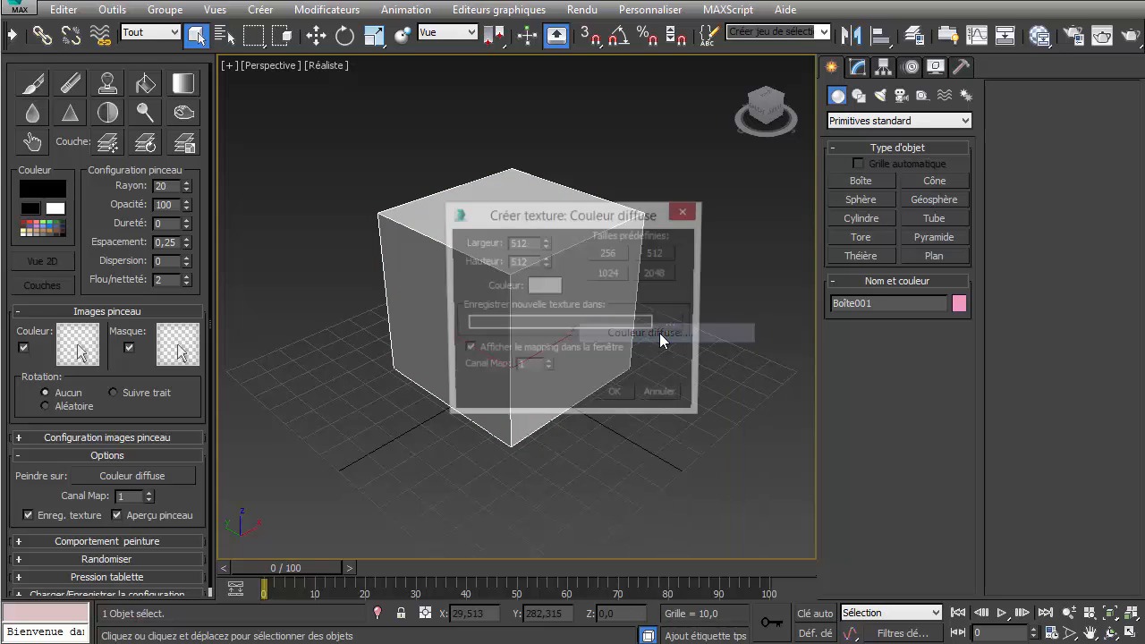
{"action": "left_click", "coordinate": [613, 272]}
{"action": "left_click", "coordinate": [544, 285]}
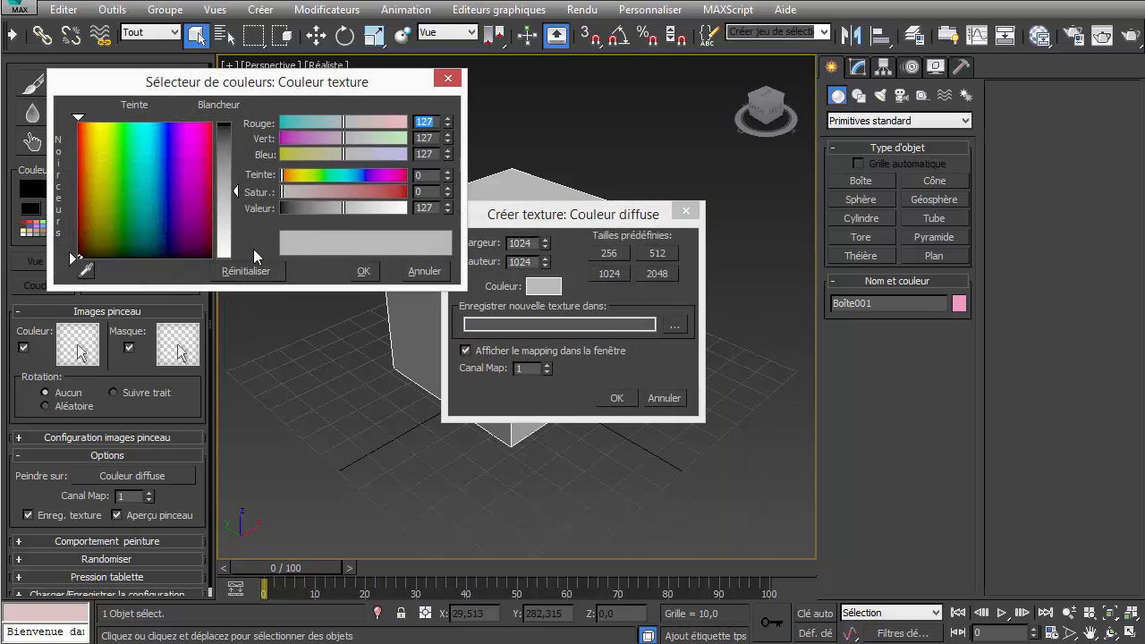
{"action": "left_click", "coordinate": [227, 257]}
{"action": "left_click", "coordinate": [364, 271]}
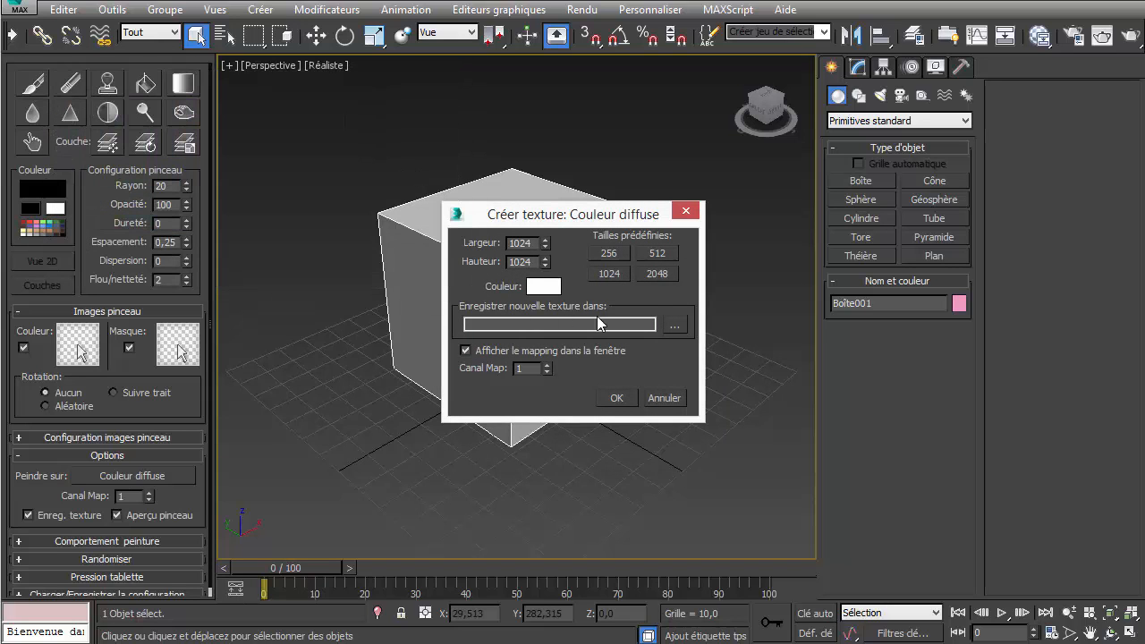
Step: Create the texture as the JPEG file boite_exemple_diffus.jpg in the Saison5 folder, replacing the existing file, at quality 100
{"action": "left_click", "coordinate": [678, 324]}
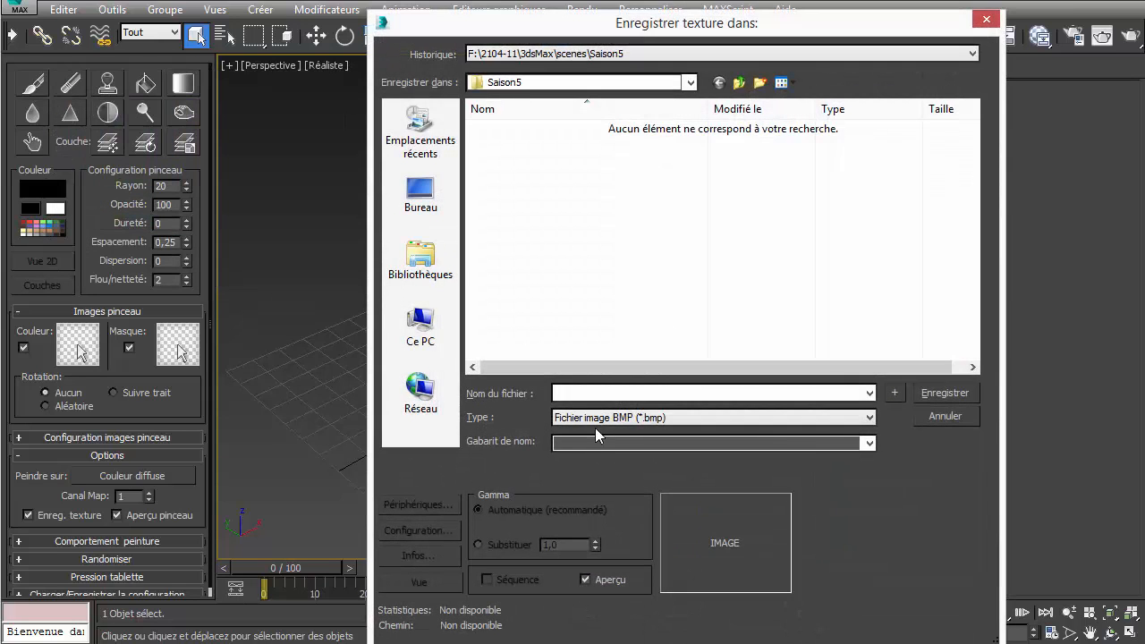
{"action": "left_click", "coordinate": [597, 418]}
{"action": "left_click", "coordinate": [616, 515]}
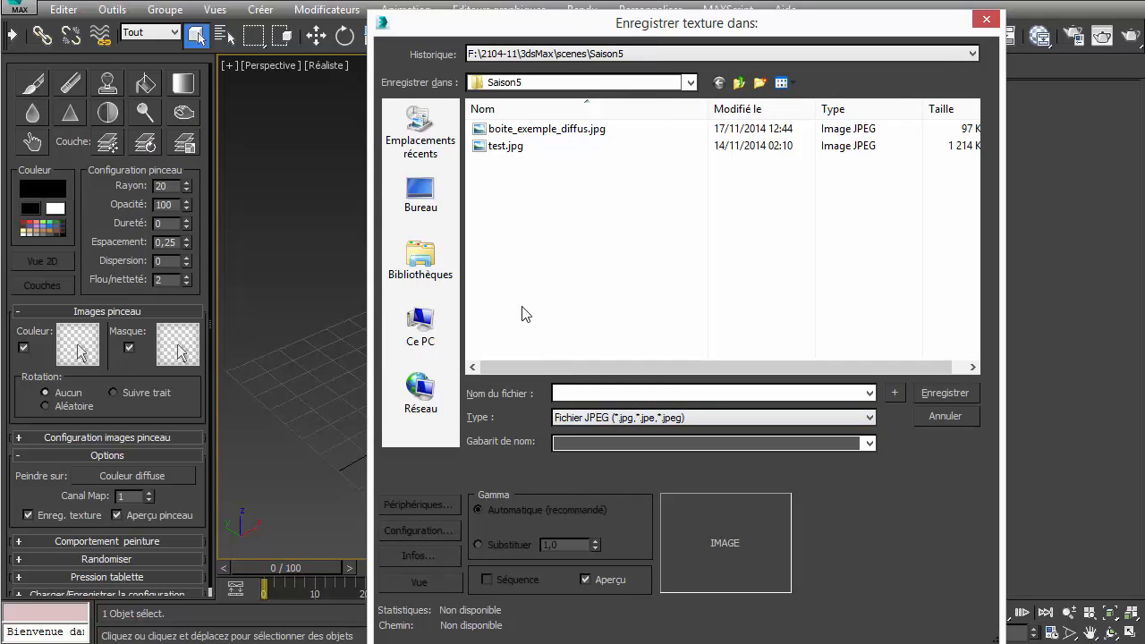
{"action": "left_click", "coordinate": [519, 131]}
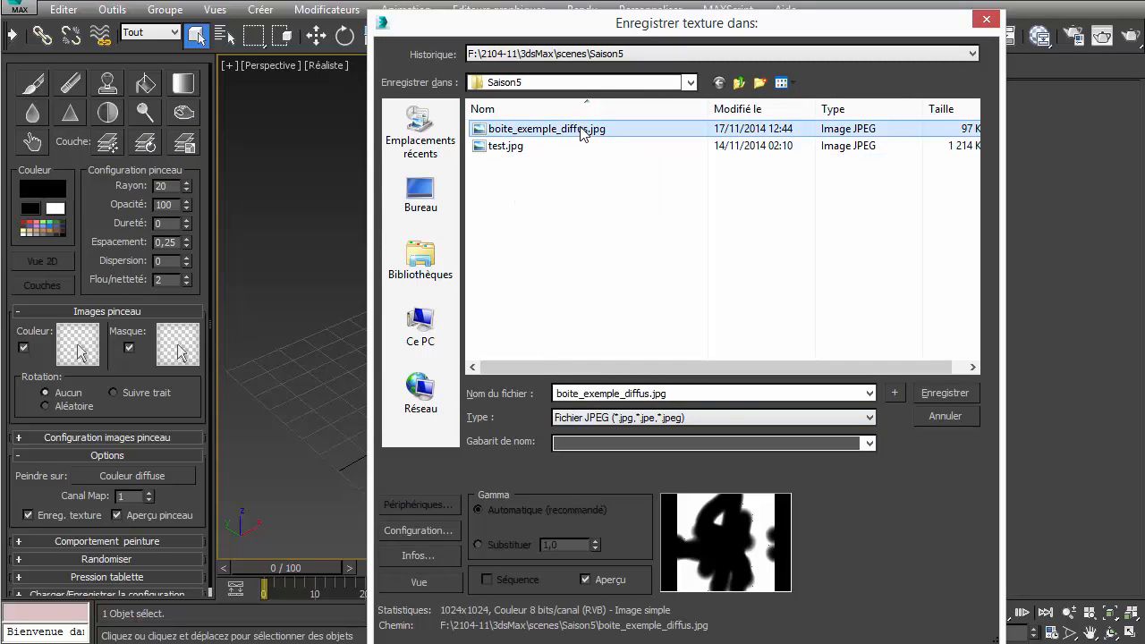
{"action": "double_click", "coordinate": [534, 131]}
{"action": "left_click", "coordinate": [635, 382]}
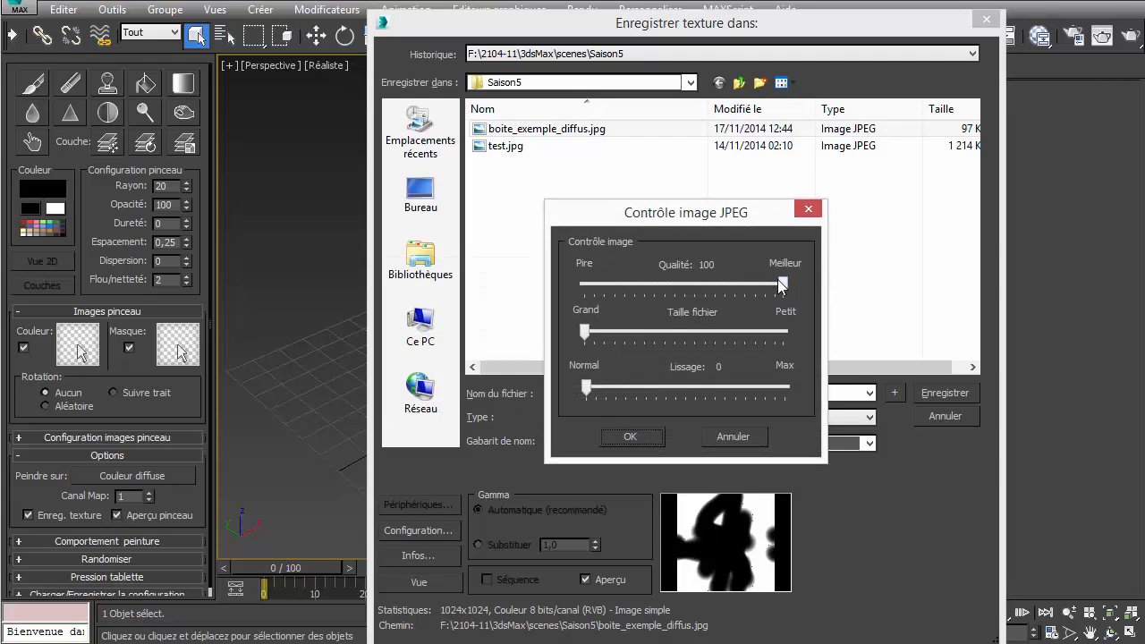
{"action": "left_click", "coordinate": [633, 438]}
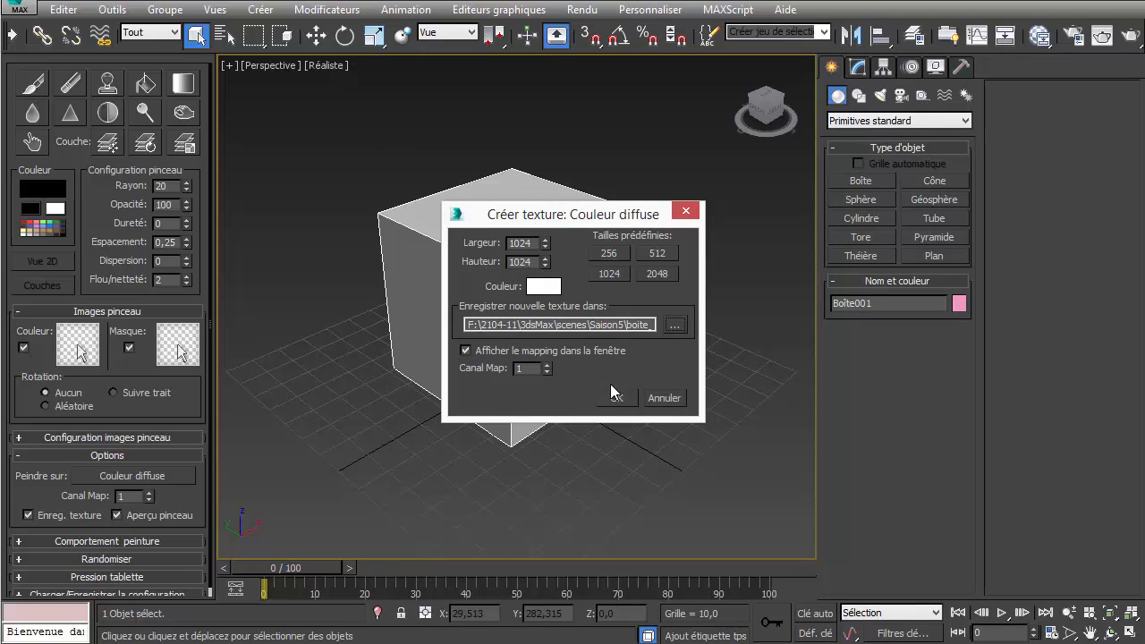
{"action": "left_click", "coordinate": [617, 399]}
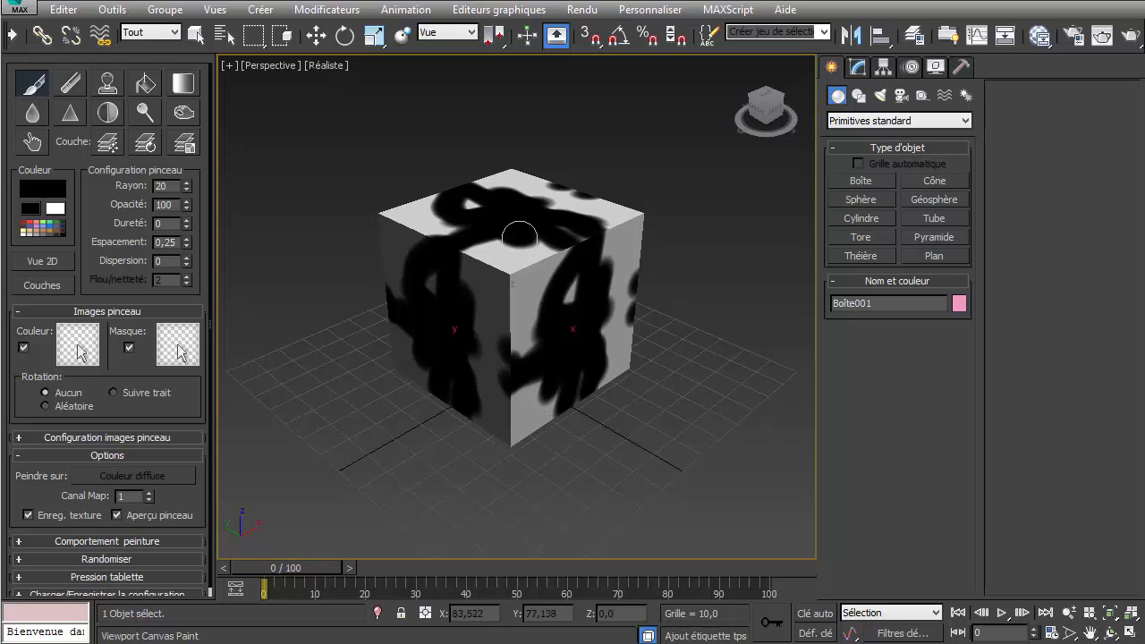
Step: Brush black strokes over the cube, and cover them by filling the whole texture with white
{"action": "mouse_move", "coordinate": [519, 237]}
{"action": "left_mouse_down"}
{"action": "mouse_move", "coordinate": [545, 286]}
{"action": "mouse_move", "coordinate": [501, 394]}
{"action": "mouse_move", "coordinate": [504, 302]}
{"action": "mouse_move", "coordinate": [519, 299]}
{"action": "left_mouse_up"}
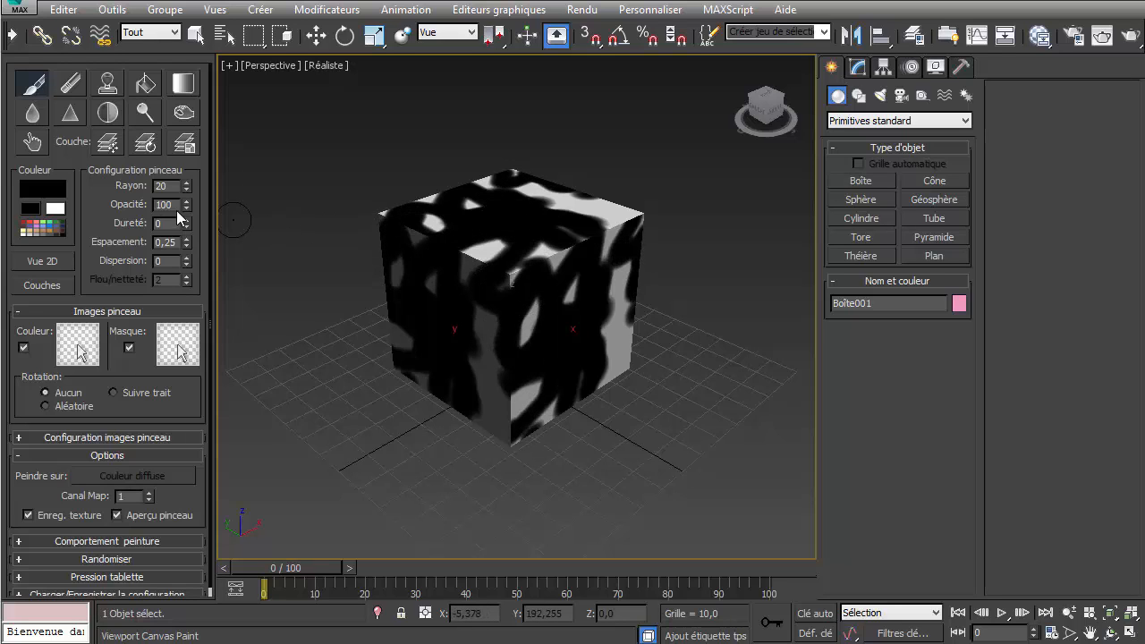
{"action": "left_click", "coordinate": [54, 208]}
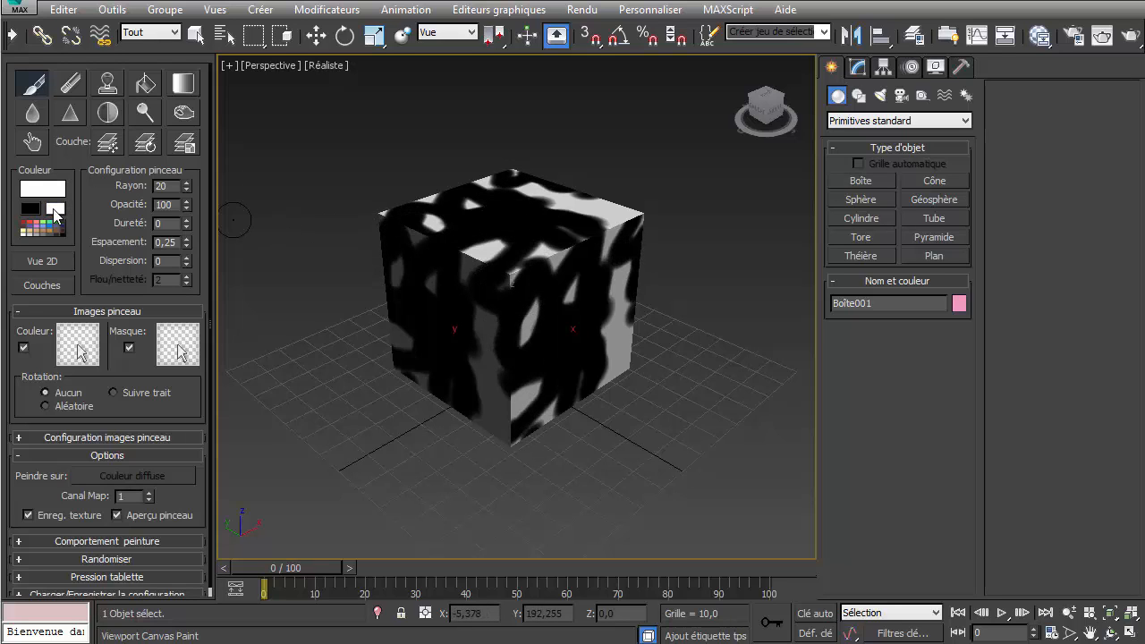
{"action": "left_click", "coordinate": [148, 91]}
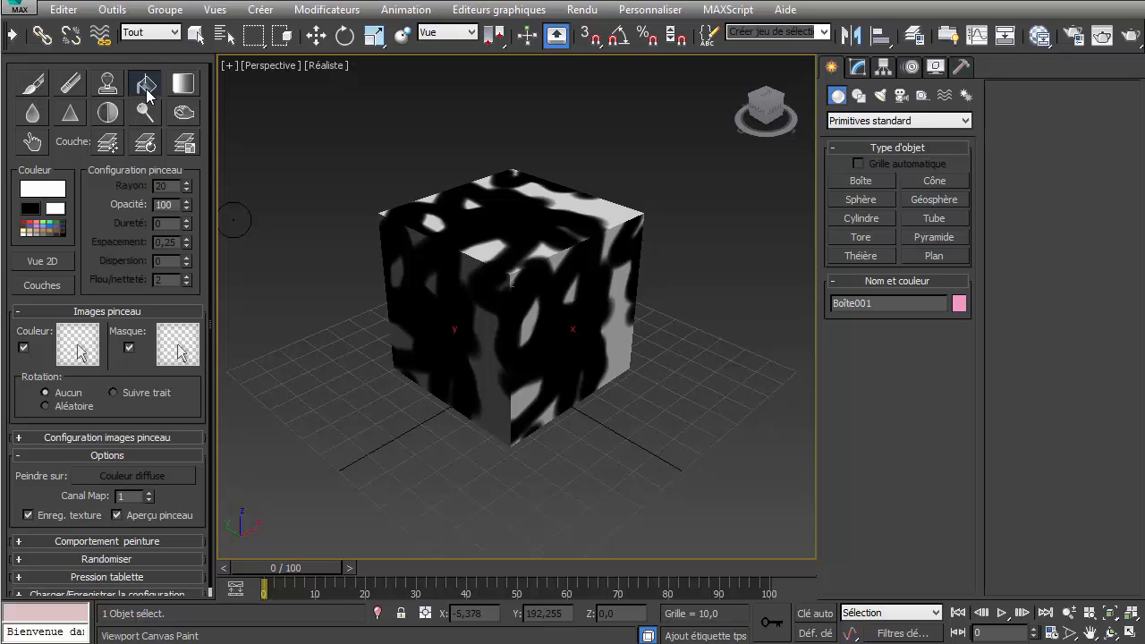
{"action": "left_click", "coordinate": [503, 279]}
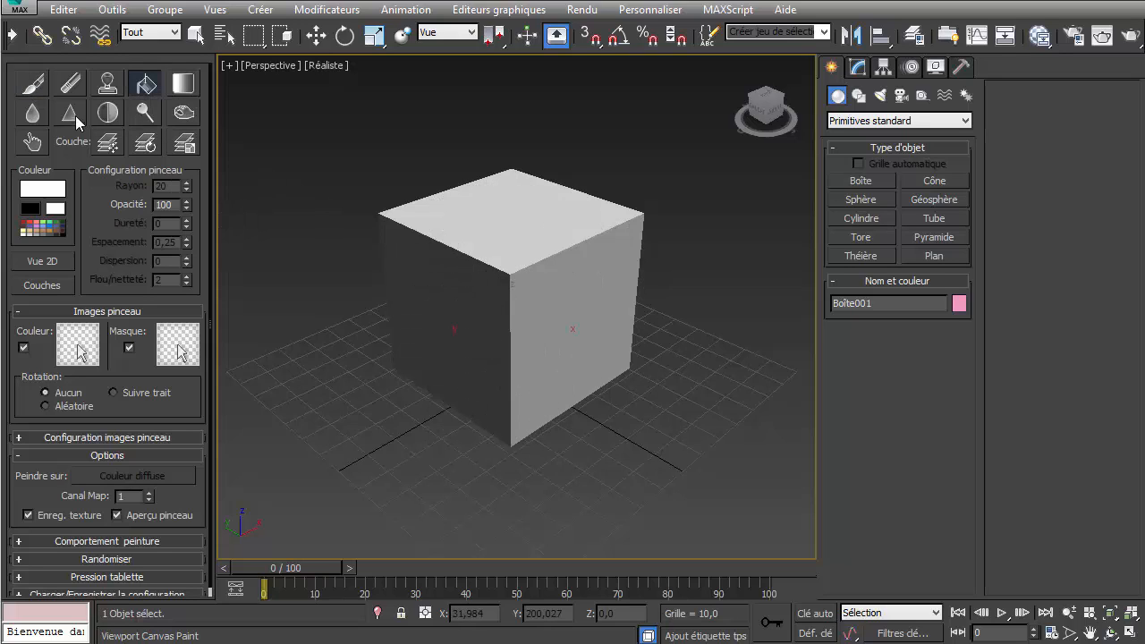
Step: Try a single black brush dab on the cube's top face and leave painting mode
{"action": "left_click", "coordinate": [37, 87]}
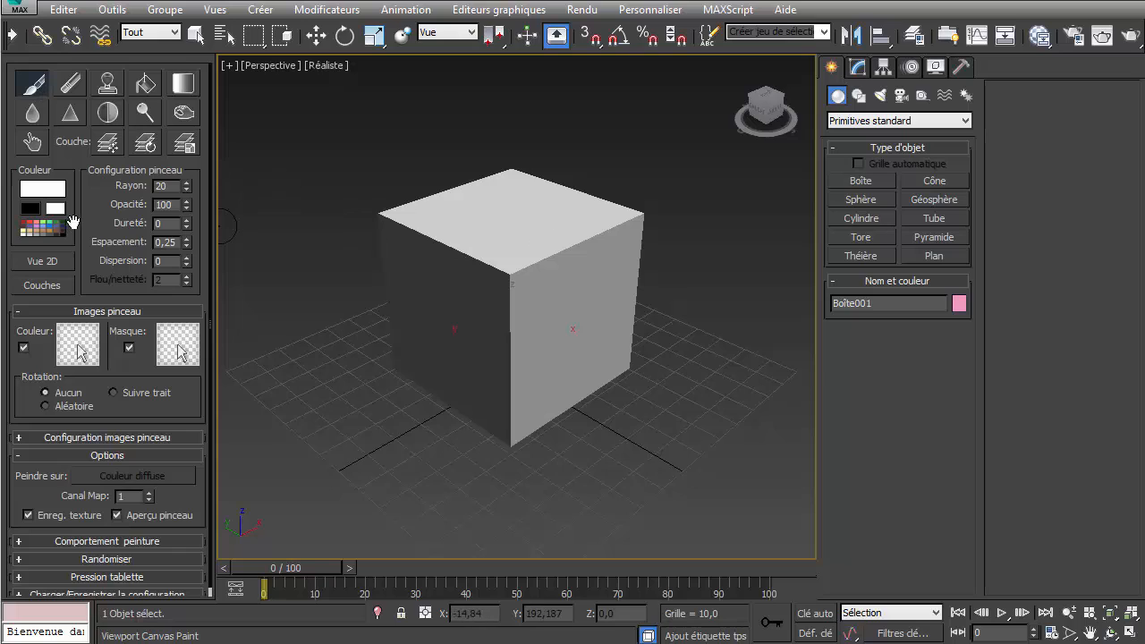
{"action": "left_click", "coordinate": [32, 210]}
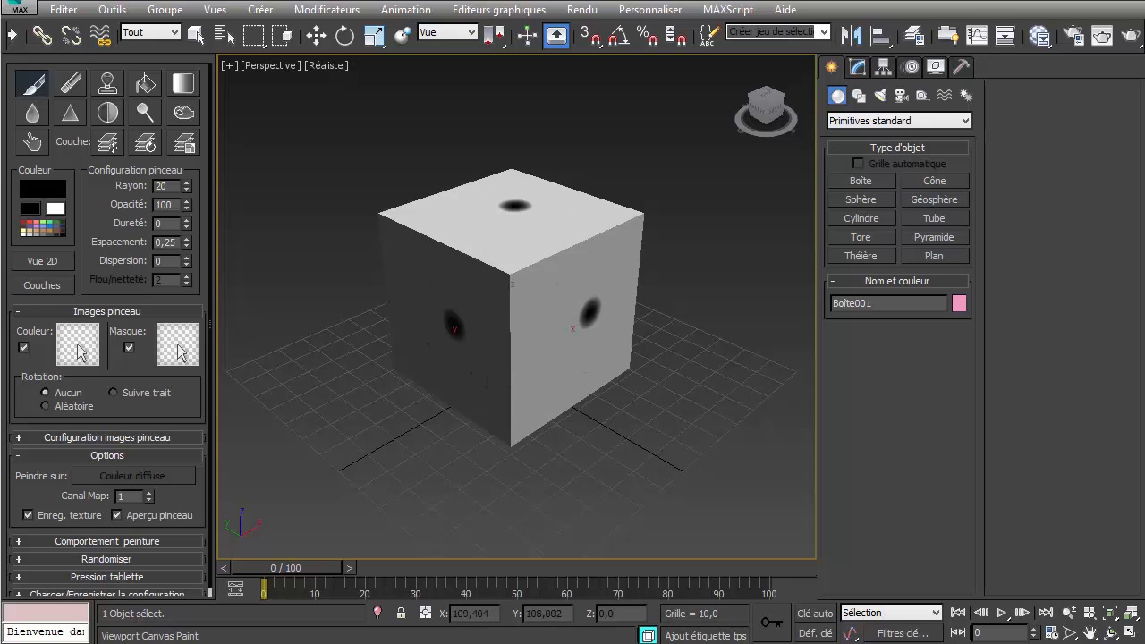
{"action": "right_click", "coordinate": [514, 204]}
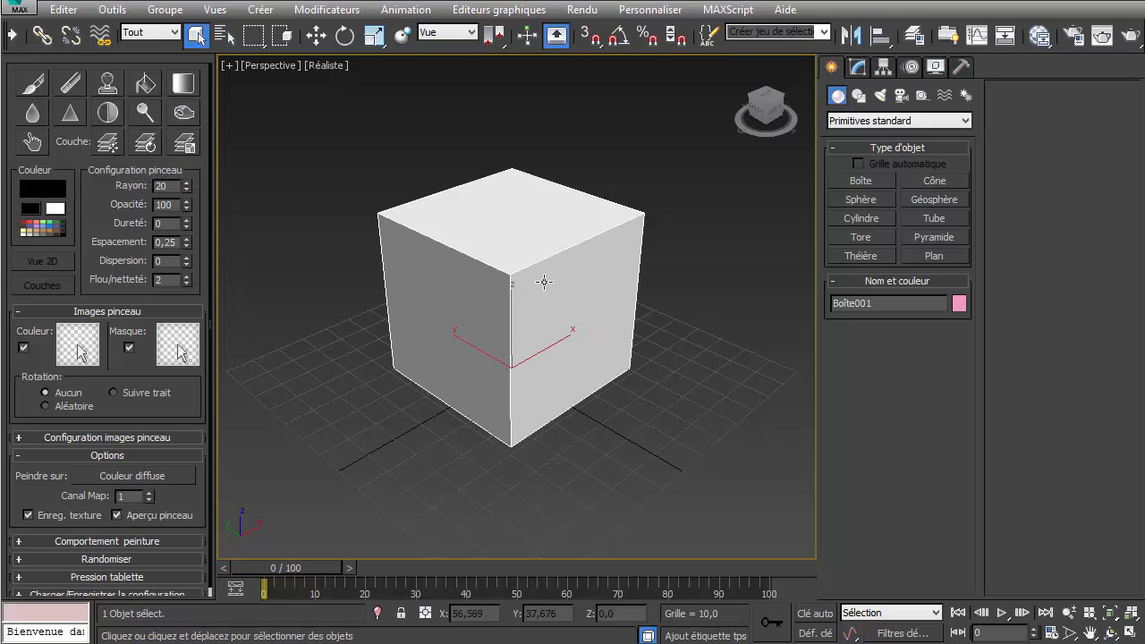
Step: Apply the Développer UVW modifier to the cube and expand its sub-object levels
{"action": "left_click", "coordinate": [858, 68]}
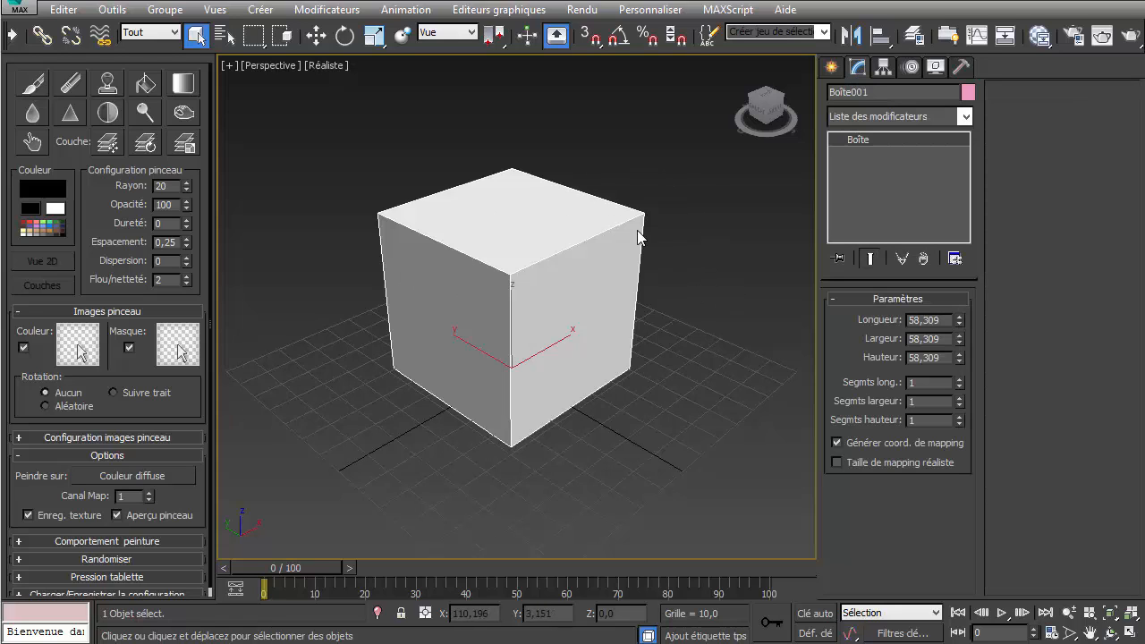
{"action": "left_click", "coordinate": [968, 117]}
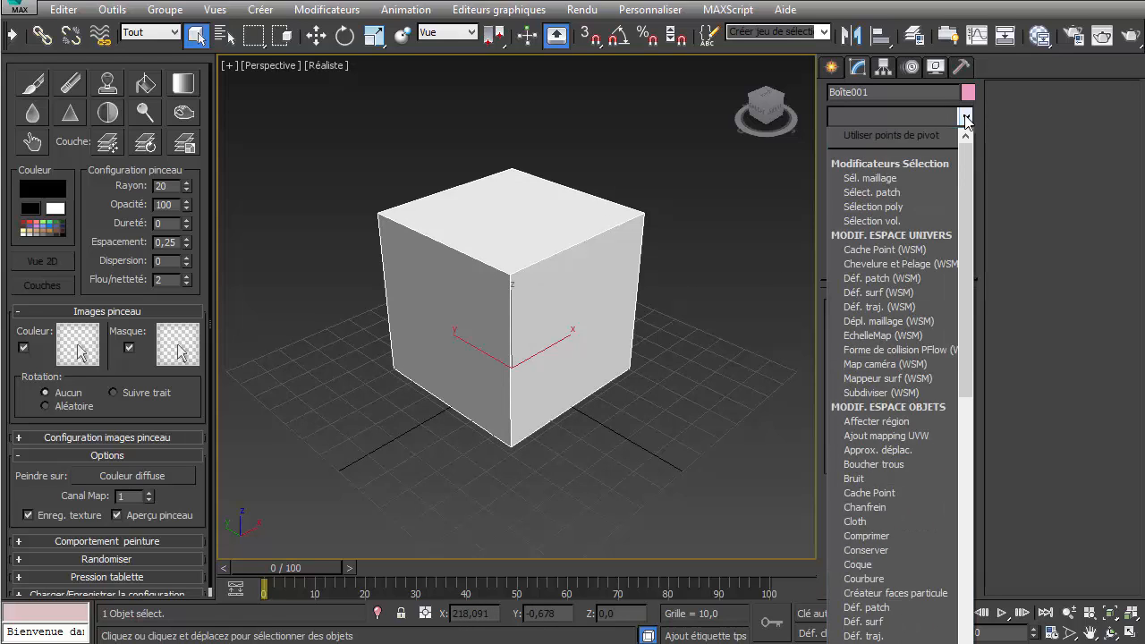
{"action": "scroll", "coordinate": [961, 140], "scroll_direction": "down", "scroll_amount": 2}
{"action": "scroll", "coordinate": [961, 140], "scroll_direction": "down", "scroll_amount": 1}
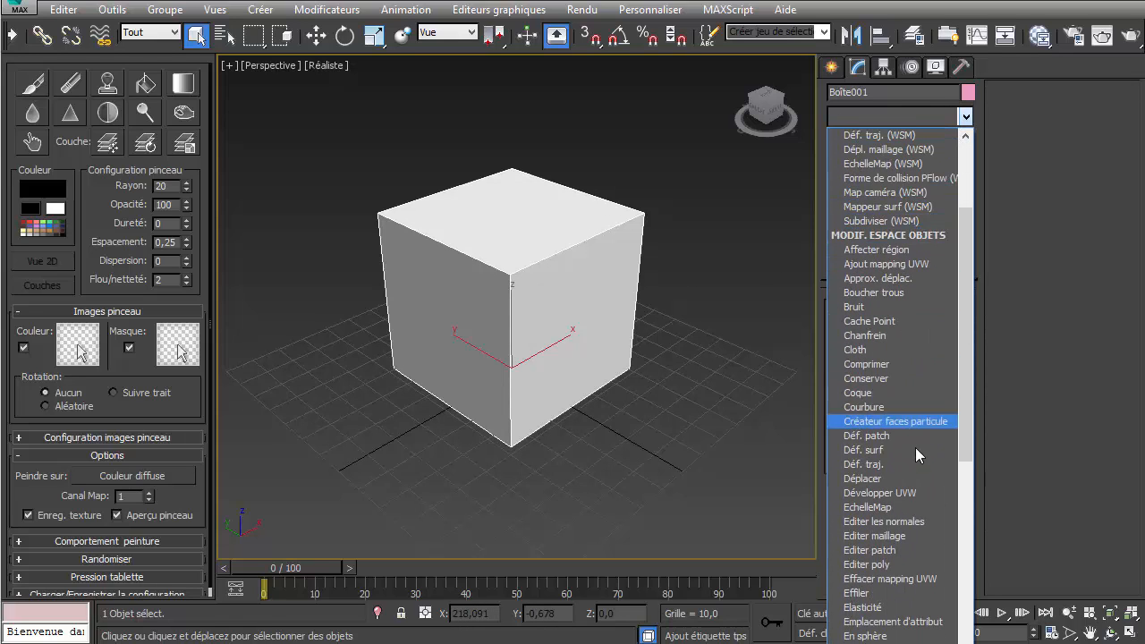
{"action": "left_click", "coordinate": [905, 493]}
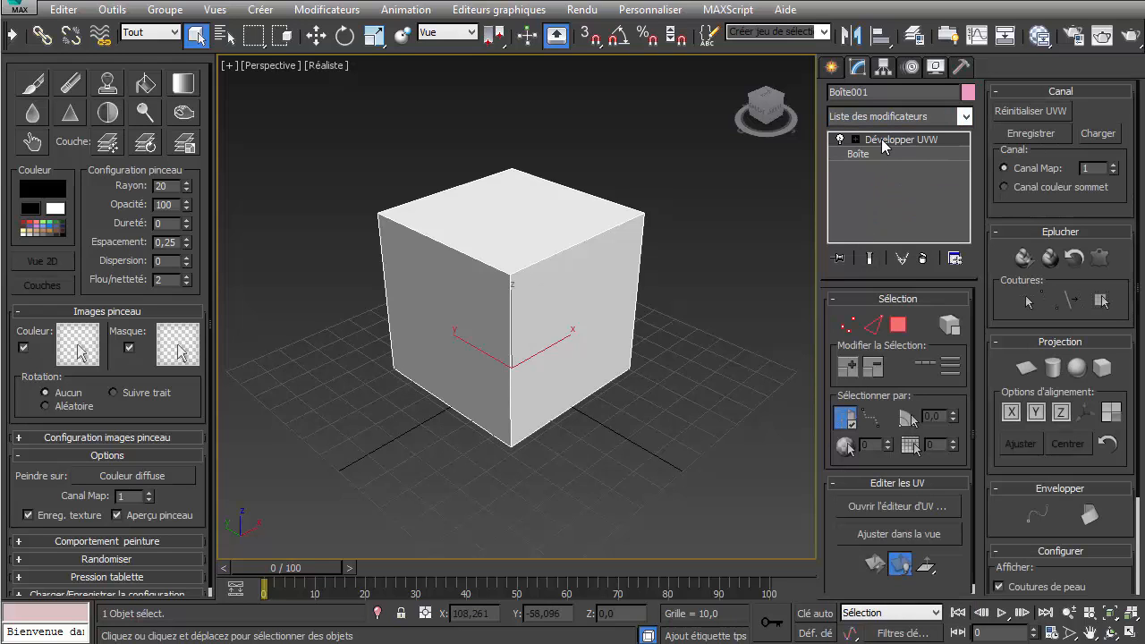
{"action": "left_click", "coordinate": [855, 141]}
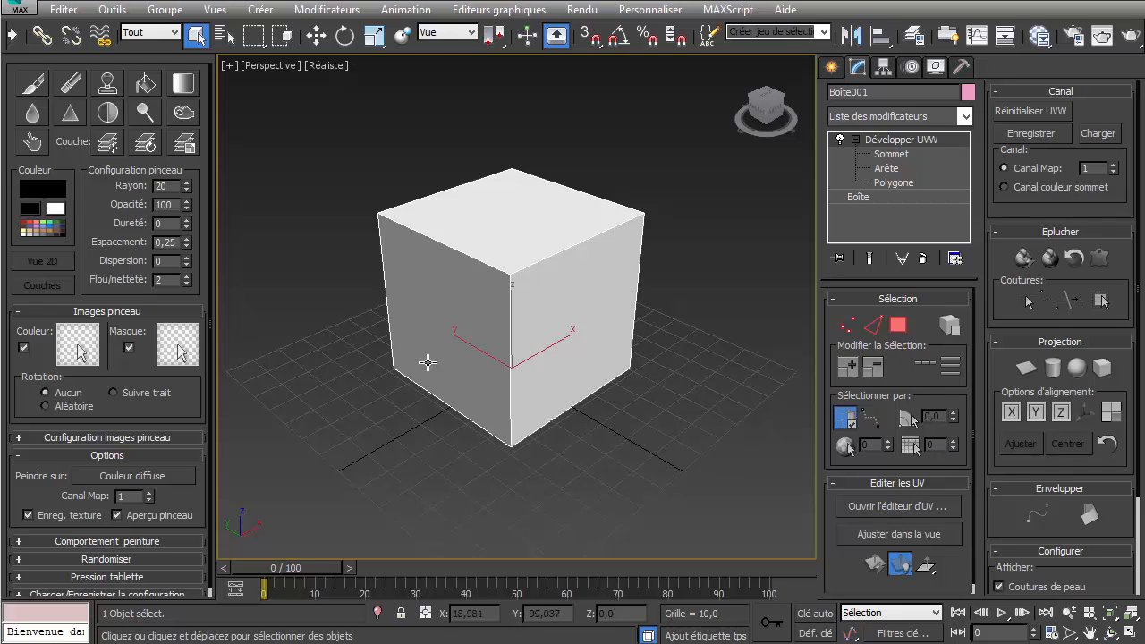
Step: Open the UV editor next to the Perspective view and close the Fenêtre toile window
{"action": "left_click", "coordinate": [880, 506]}
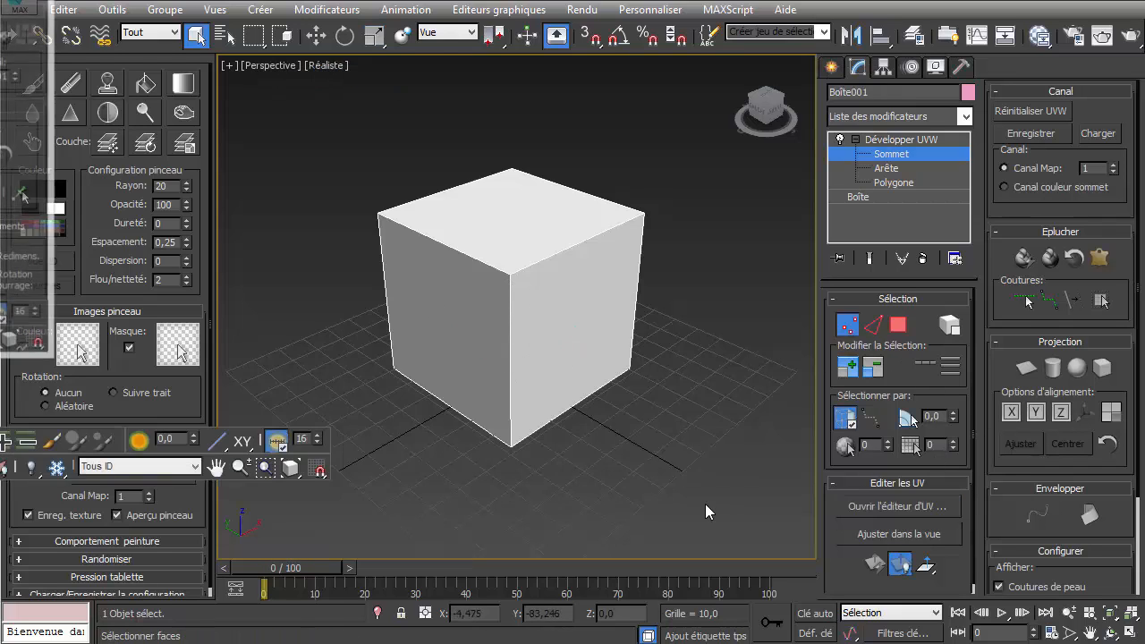
{"action": "left_click_drag", "start_coordinate": [183, 1], "coordinate": [996, 20]}
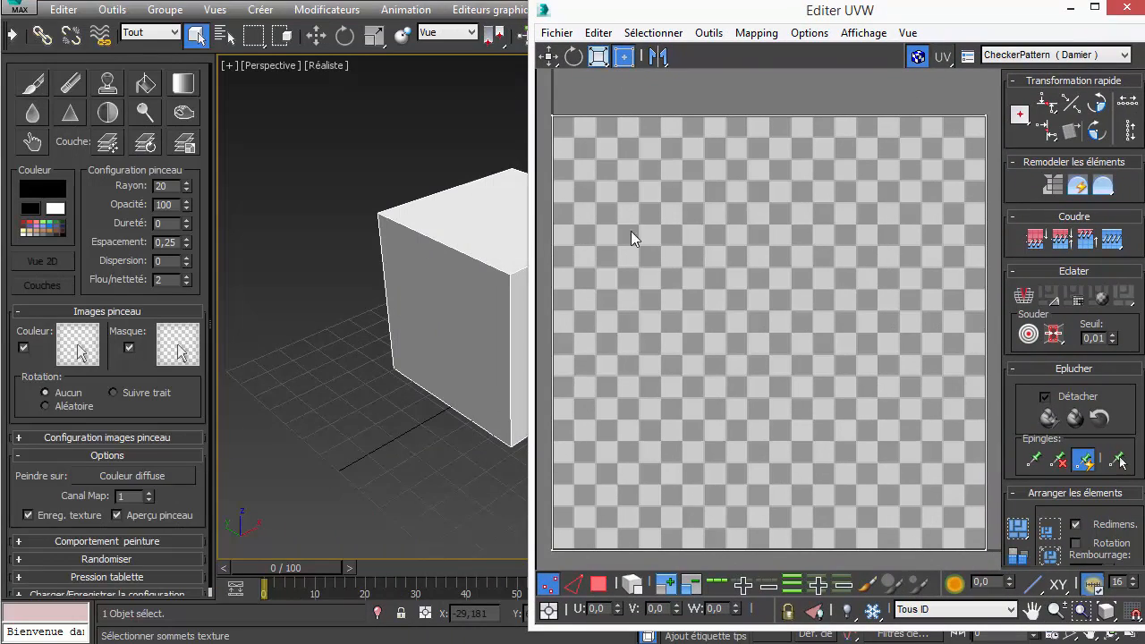
{"action": "left_click_drag", "start_coordinate": [154, 53], "coordinate": [269, 117]}
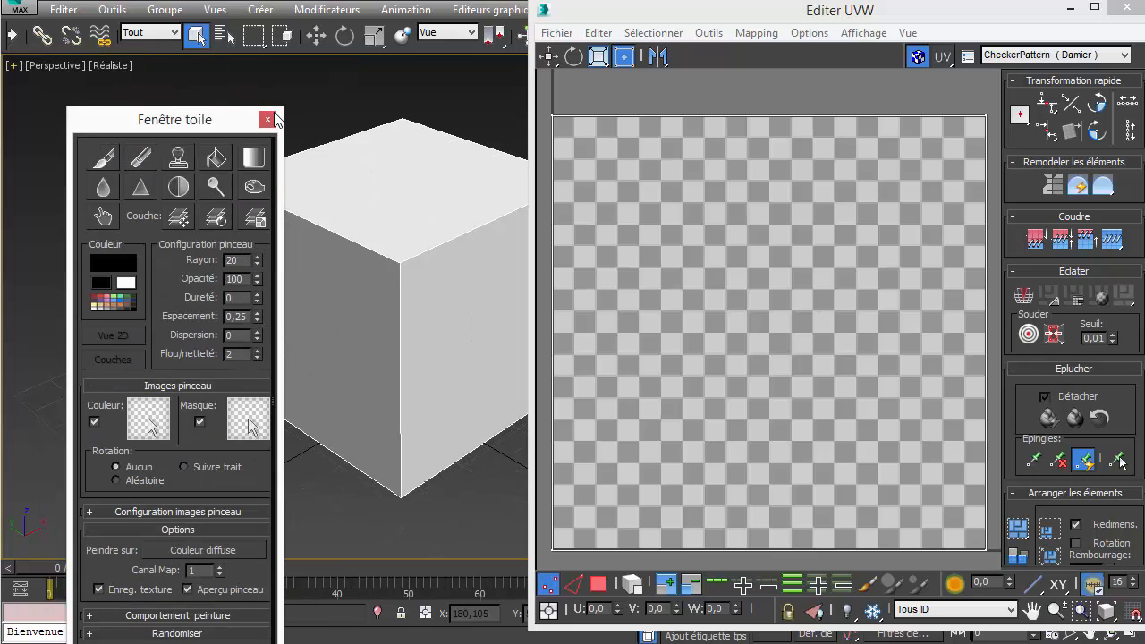
{"action": "left_click", "coordinate": [268, 120]}
{"action": "middle_click_drag", "start_coordinate": [374, 198], "coordinate": [233, 206]}
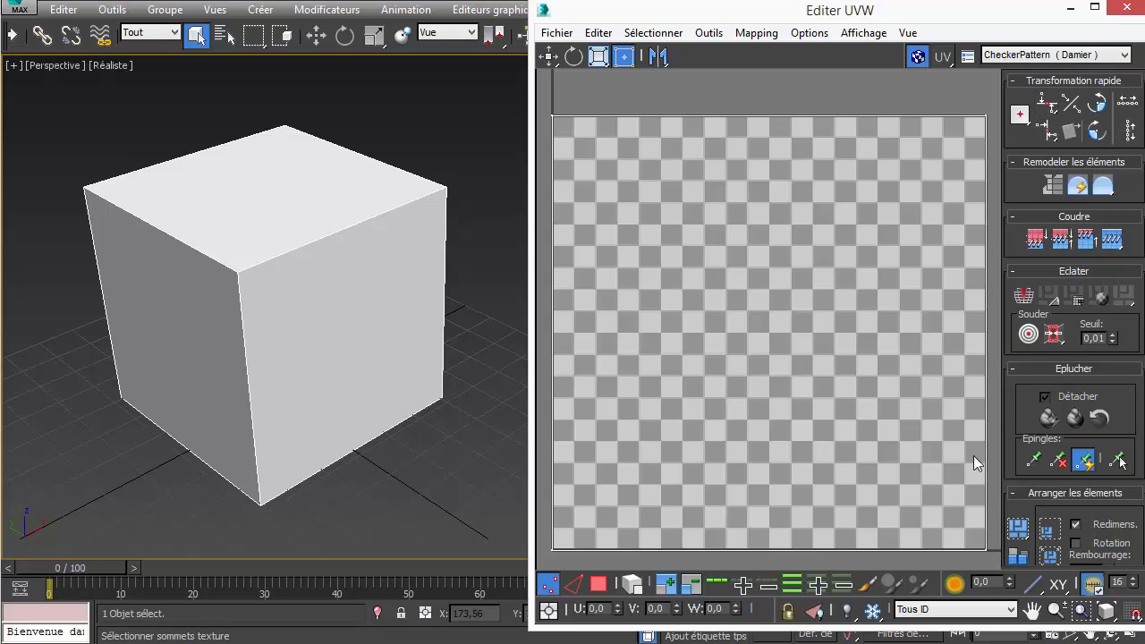
Step: Display the CheckerPattern (Damier) texture on the cube from the UV editor
{"action": "left_click", "coordinate": [1016, 56]}
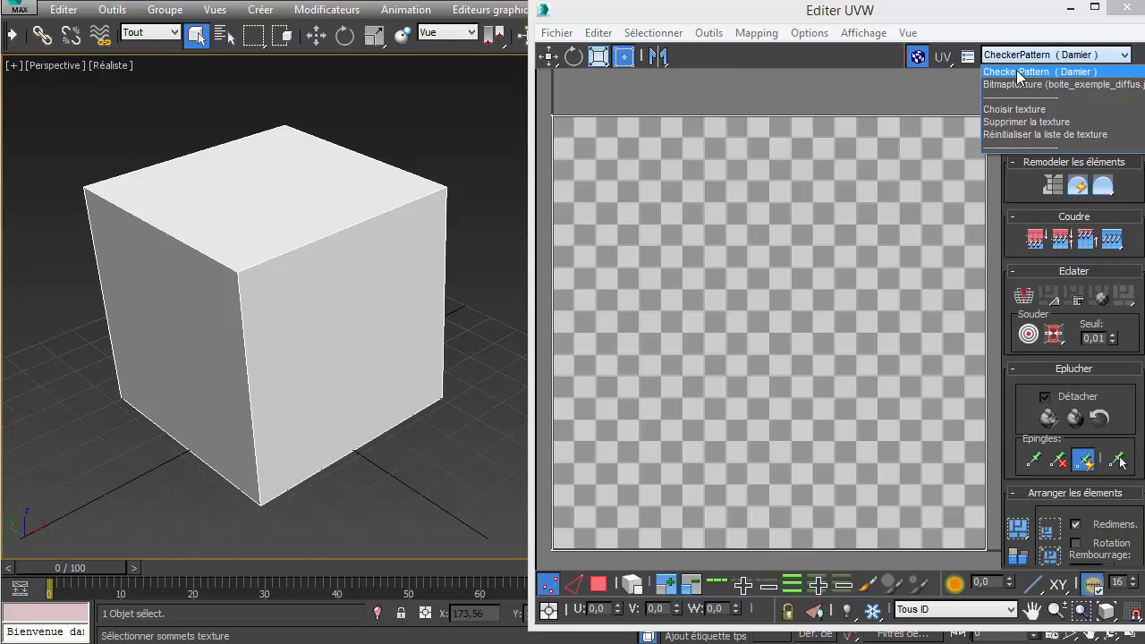
{"action": "left_click", "coordinate": [1017, 72]}
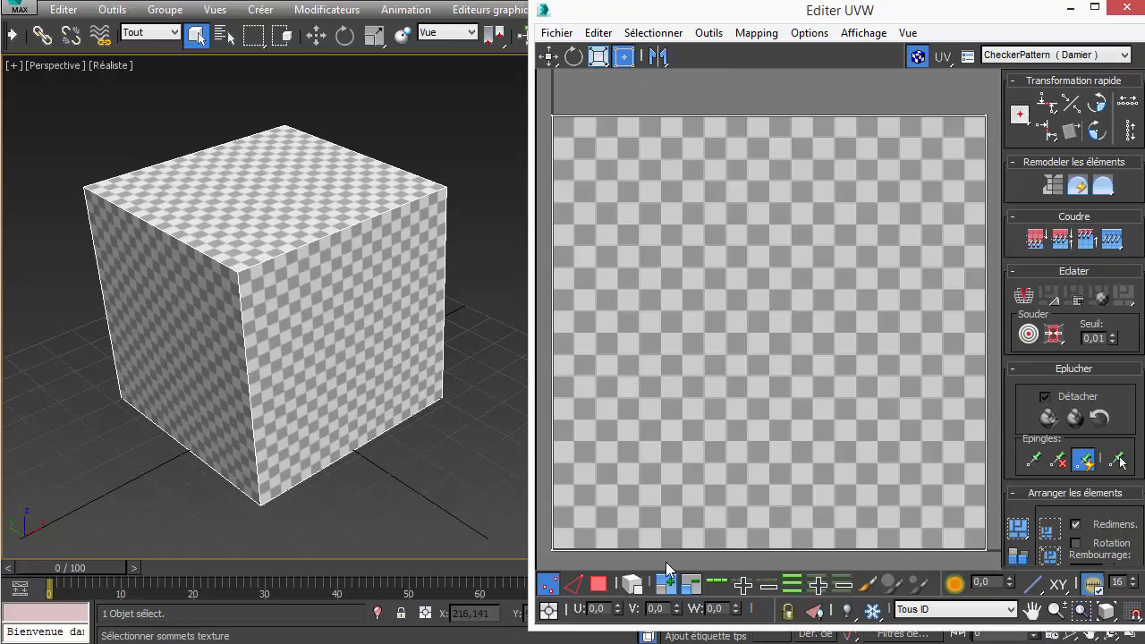
{"action": "middle_click_drag", "start_coordinate": [818, 325], "coordinate": [817, 325]}
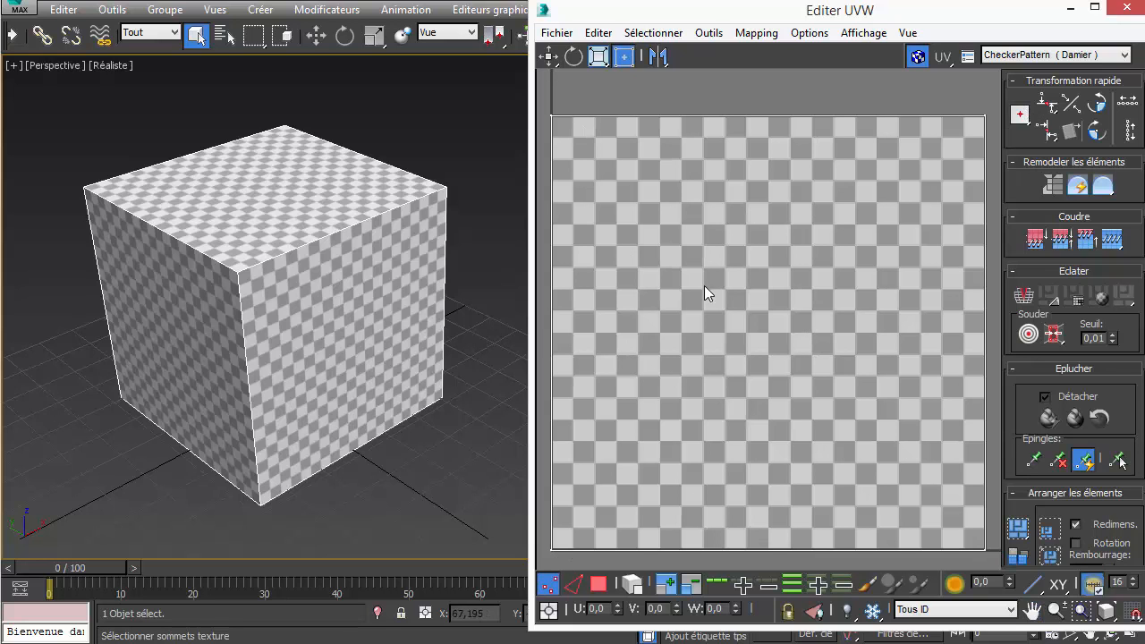
Step: Examine the checker tile and the area surrounding it in the UV editor
{"action": "middle_click_drag", "start_coordinate": [778, 255], "coordinate": [807, 274]}
{"action": "scroll", "coordinate": [806, 274], "scroll_direction": "down", "scroll_amount": 3}
{"action": "scroll", "coordinate": [806, 274], "scroll_direction": "up", "scroll_amount": 3}
{"action": "scroll", "coordinate": [806, 274], "scroll_direction": "down", "scroll_amount": 3}
{"action": "scroll", "coordinate": [806, 273], "scroll_direction": "up", "scroll_amount": 3}
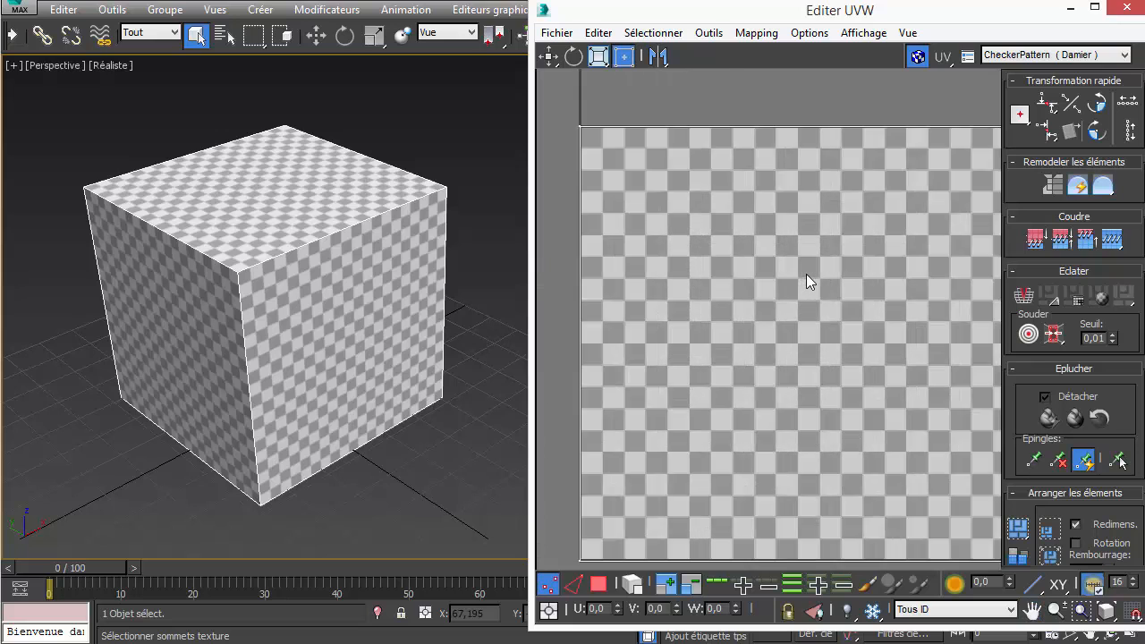
{"action": "scroll", "coordinate": [806, 274], "scroll_direction": "down", "scroll_amount": 3}
{"action": "scroll", "coordinate": [806, 273], "scroll_direction": "up", "scroll_amount": 2}
{"action": "scroll", "coordinate": [806, 274], "scroll_direction": "down", "scroll_amount": 3}
{"action": "scroll", "coordinate": [807, 274], "scroll_direction": "up", "scroll_amount": 1}
{"action": "scroll", "coordinate": [806, 273], "scroll_direction": "down", "scroll_amount": 1}
{"action": "scroll", "coordinate": [806, 274], "scroll_direction": "up", "scroll_amount": 1}
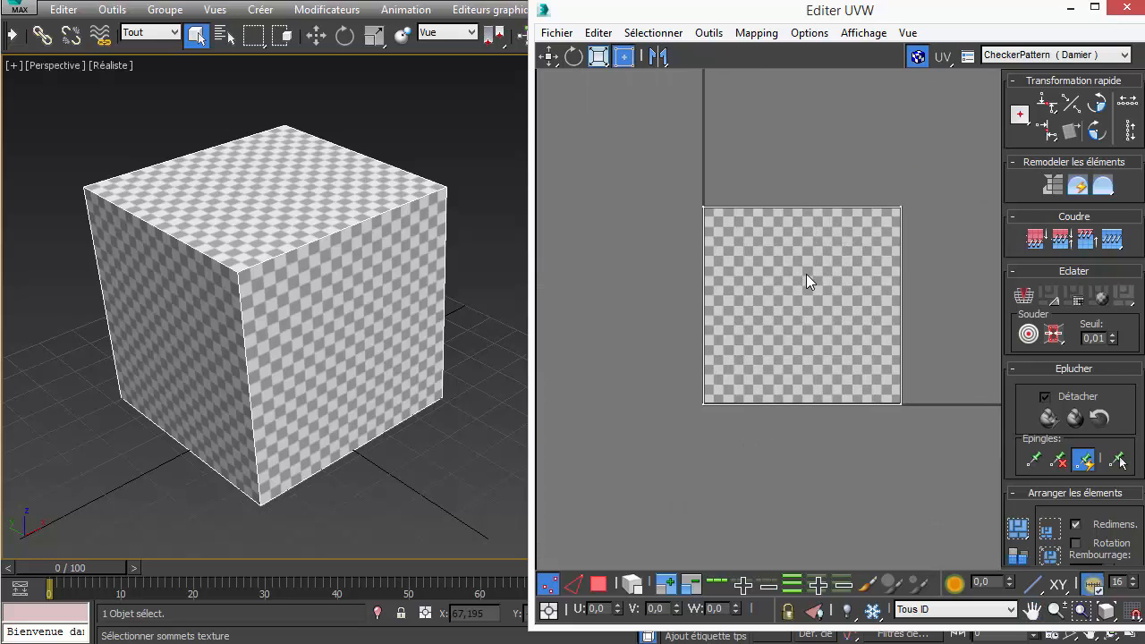
{"action": "scroll", "coordinate": [806, 274], "scroll_direction": "down", "scroll_amount": 2}
{"action": "middle_click_drag", "start_coordinate": [812, 285], "coordinate": [787, 238]}
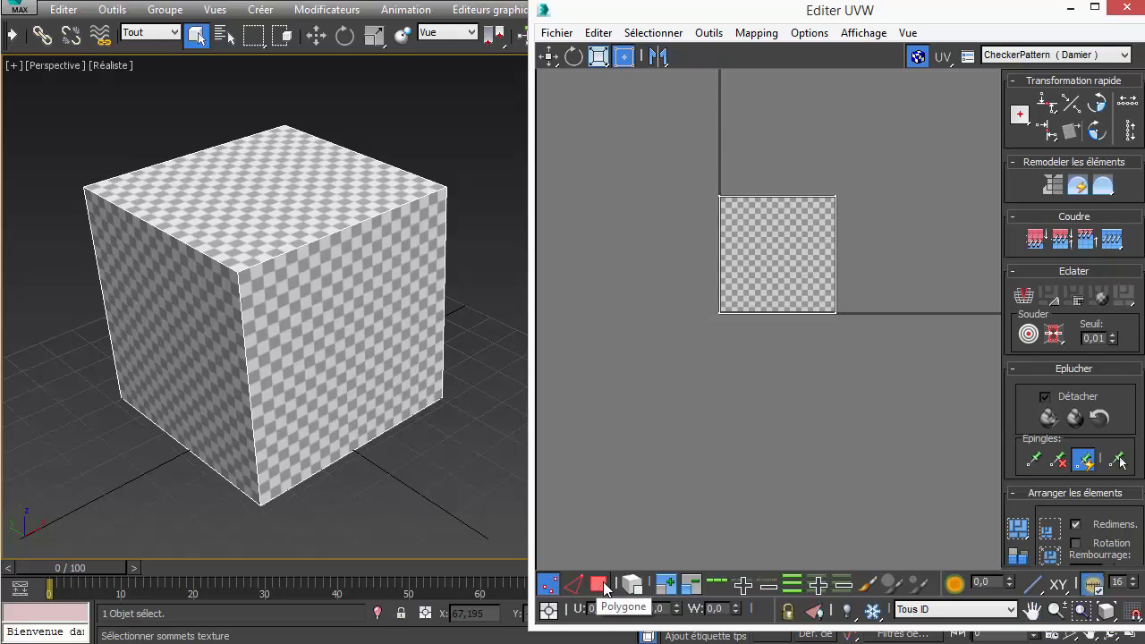
Step: Switch to the Polygone sub-level and select all the stacked faces over the checker tile
{"action": "right_click", "coordinate": [748, 263]}
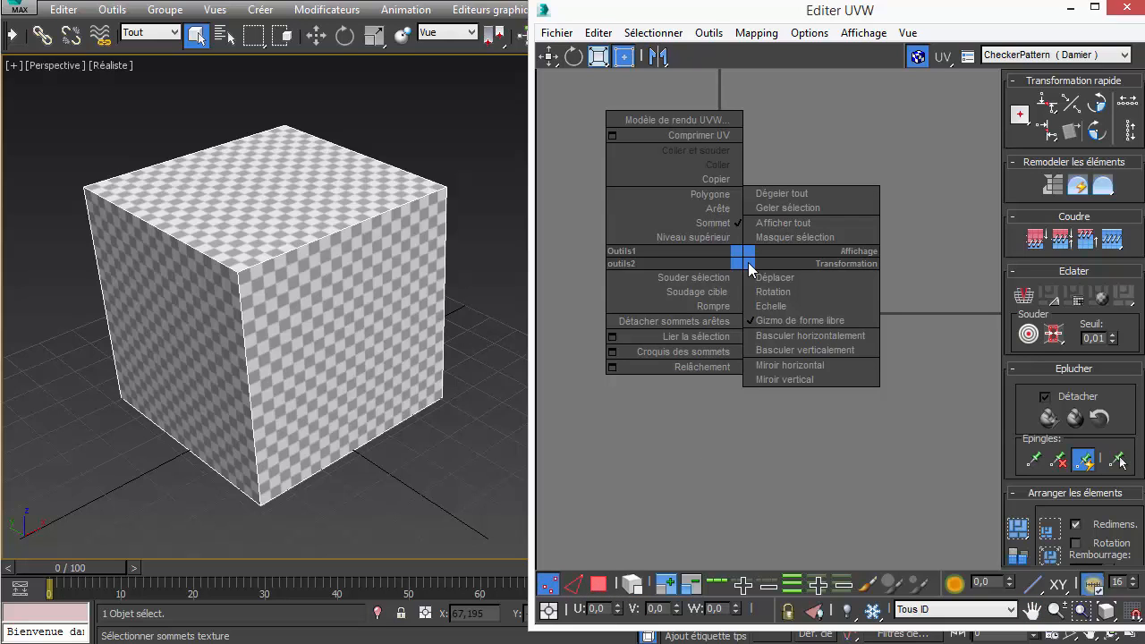
{"action": "left_click", "coordinate": [721, 193]}
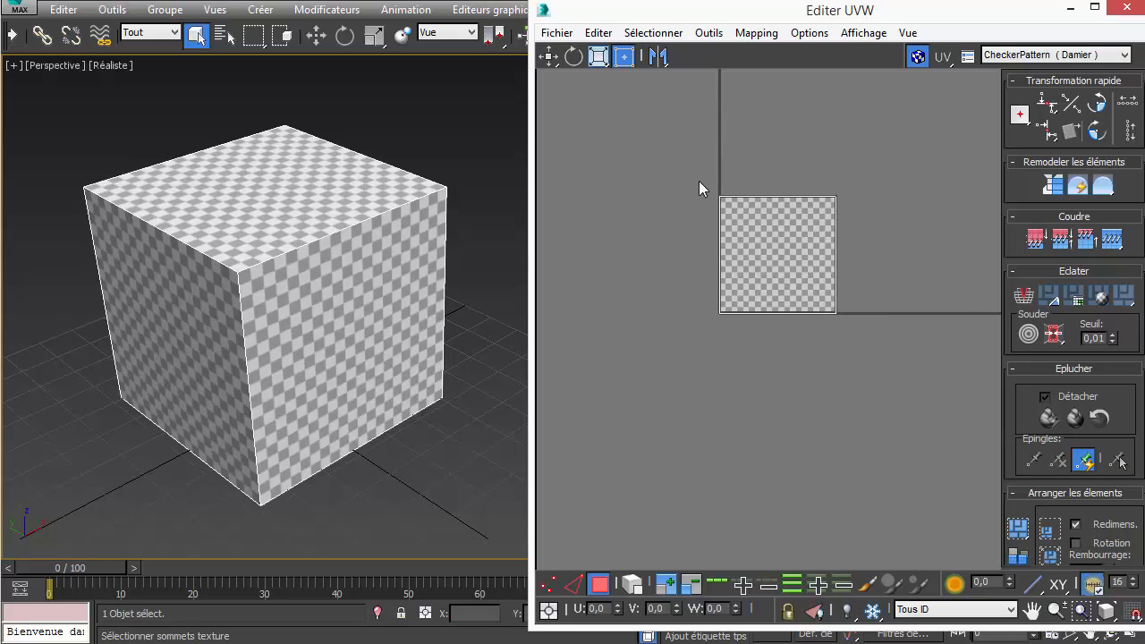
{"action": "left_click_drag", "start_coordinate": [754, 268], "coordinate": [853, 330]}
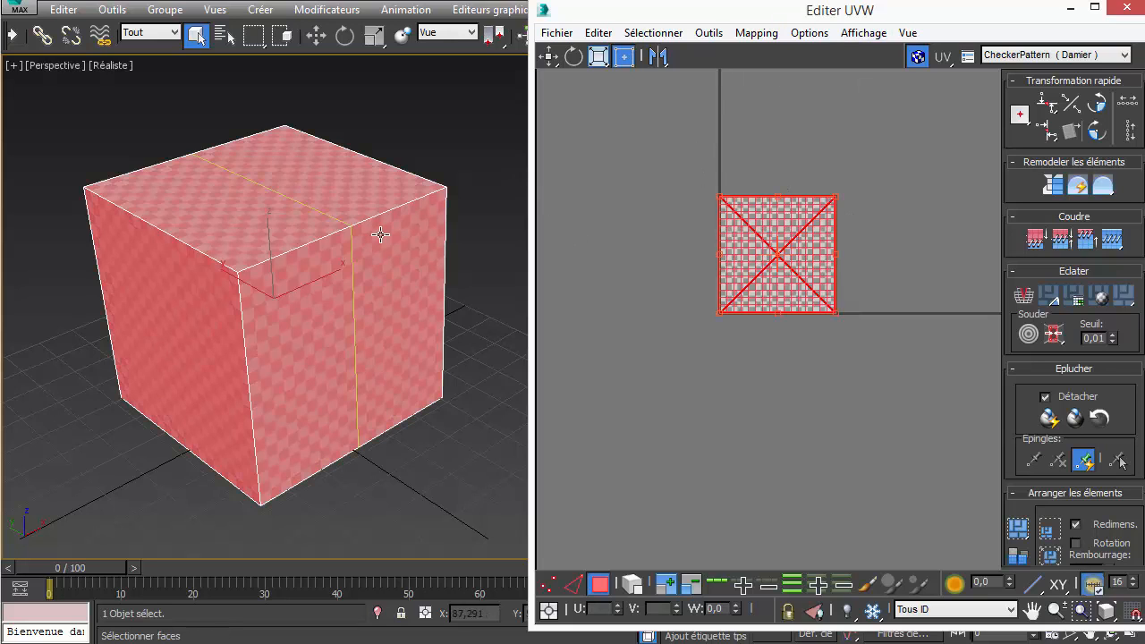
Step: Close the UV editor and try to select all the cube's faces with a selection window in the Perspective view
{"action": "middle_click_drag", "start_coordinate": [376, 309], "coordinate": [317, 226], "text": "alt"}
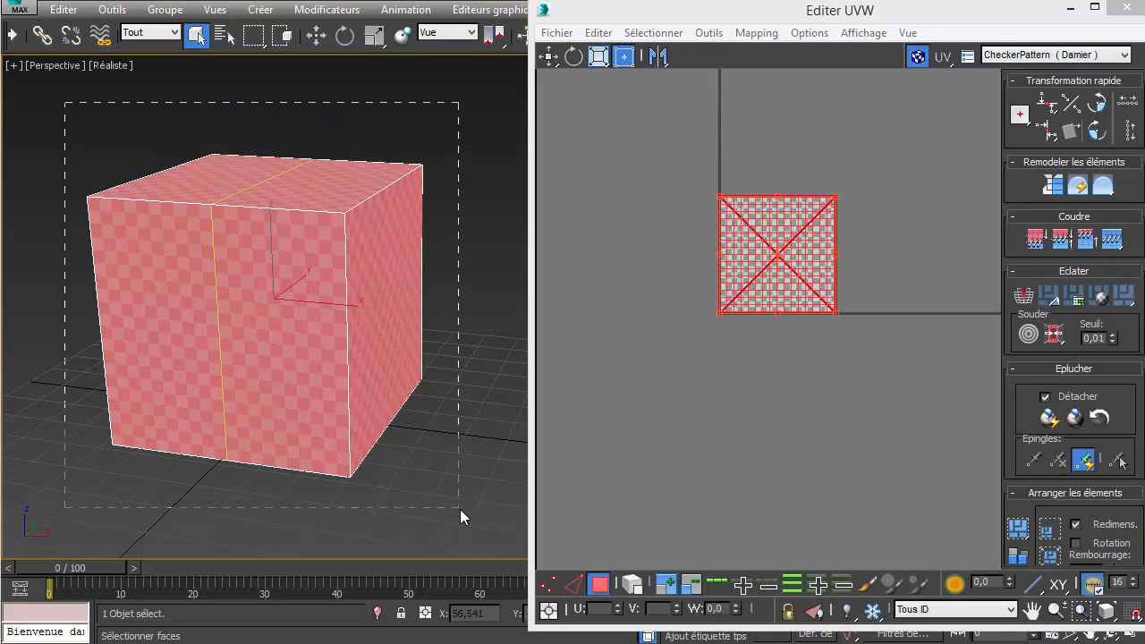
{"action": "left_click_drag", "start_coordinate": [460, 509], "coordinate": [460, 509]}
{"action": "middle_click_drag", "start_coordinate": [391, 377], "coordinate": [393, 206], "text": "alt"}
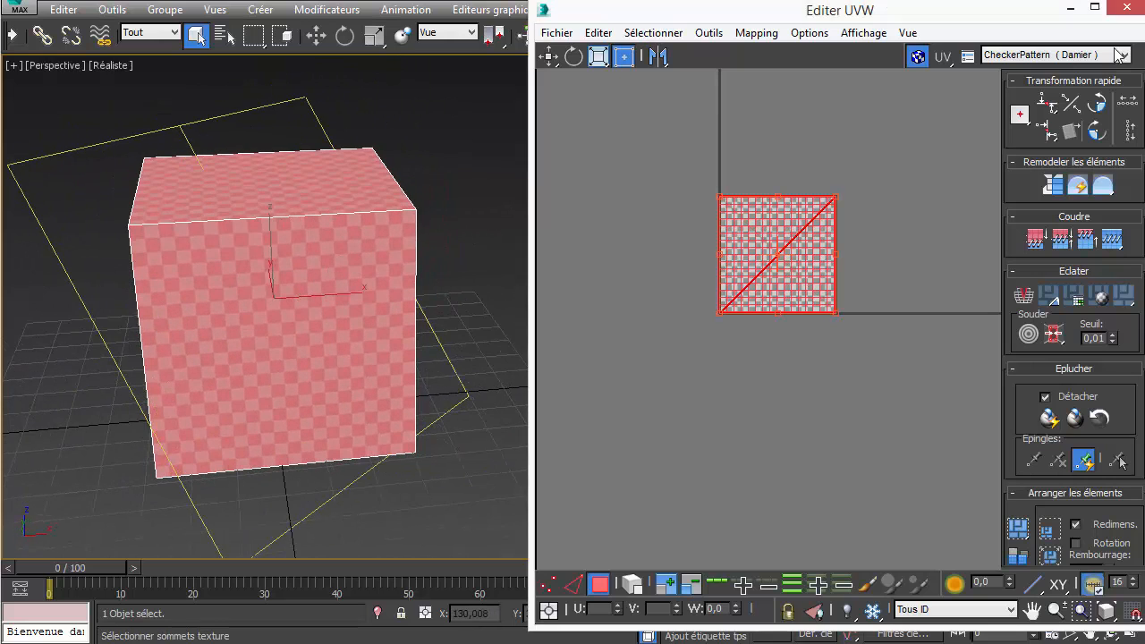
{"action": "left_click", "coordinate": [1123, 8]}
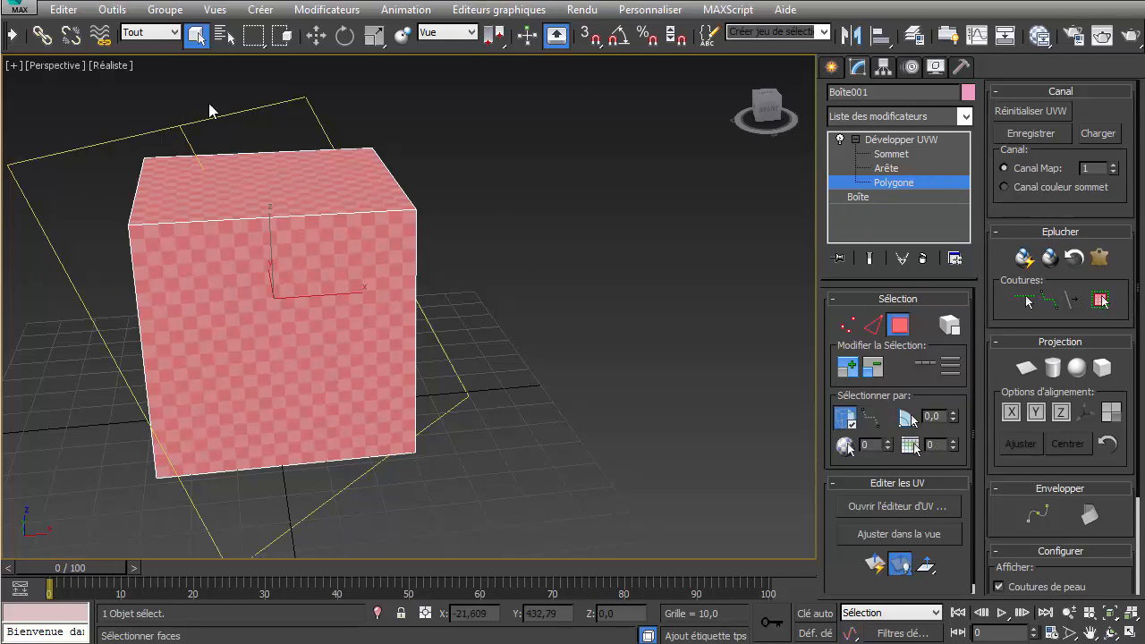
{"action": "left_click_drag", "start_coordinate": [228, 98], "coordinate": [322, 529]}
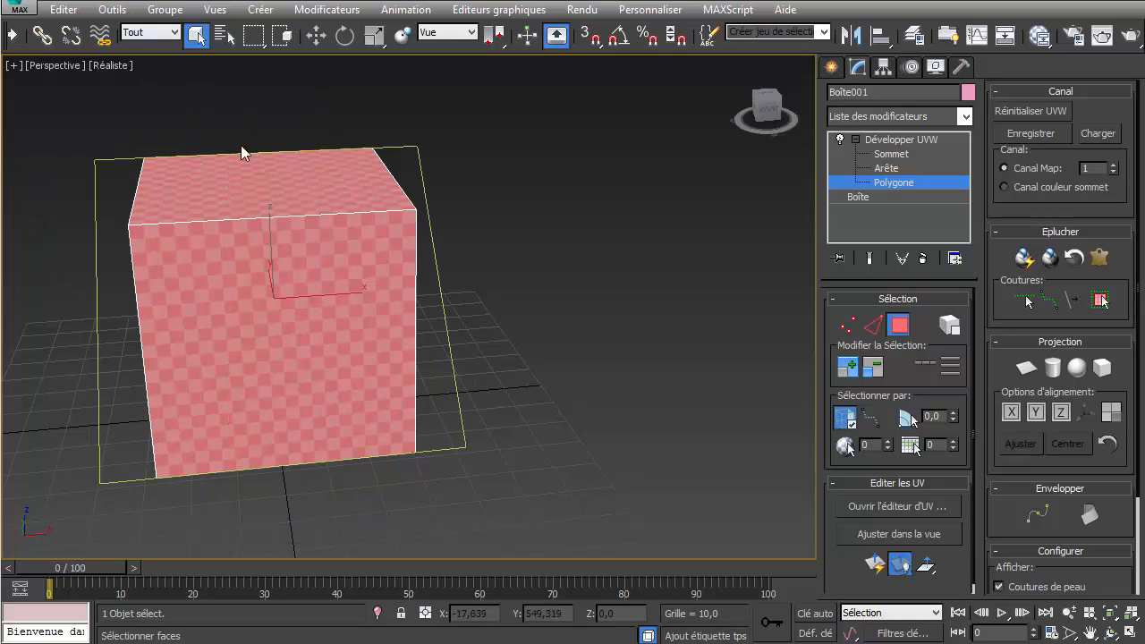
{"action": "middle_click_drag", "start_coordinate": [277, 358], "coordinate": [303, 308], "text": "alt"}
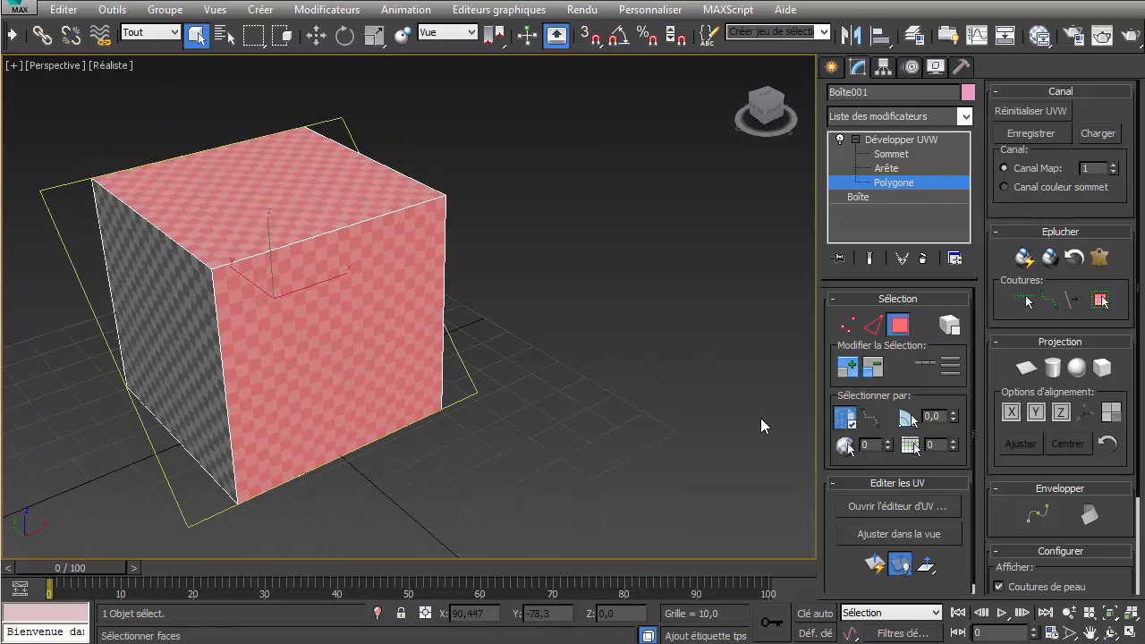
Step: Reopen the UV editor, select all the stacked faces and move them diagonally down and away from the checker tile
{"action": "left_click", "coordinate": [896, 508]}
{"action": "left_click_drag", "start_coordinate": [814, 318], "coordinate": [864, 356]}
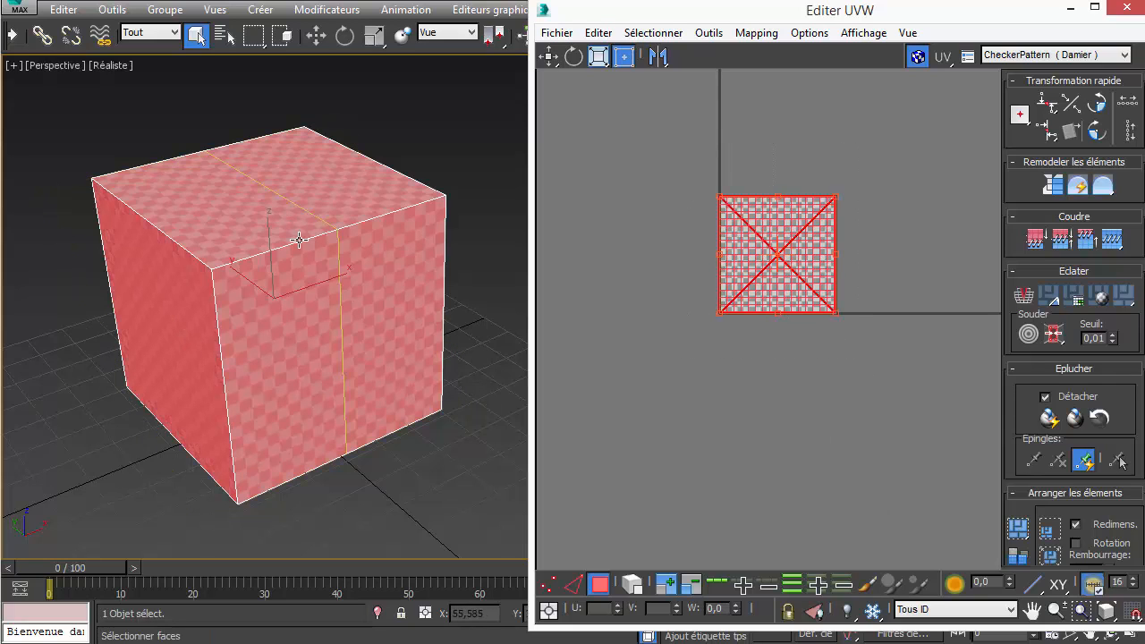
{"action": "middle_click_drag", "start_coordinate": [739, 307], "coordinate": [724, 355]}
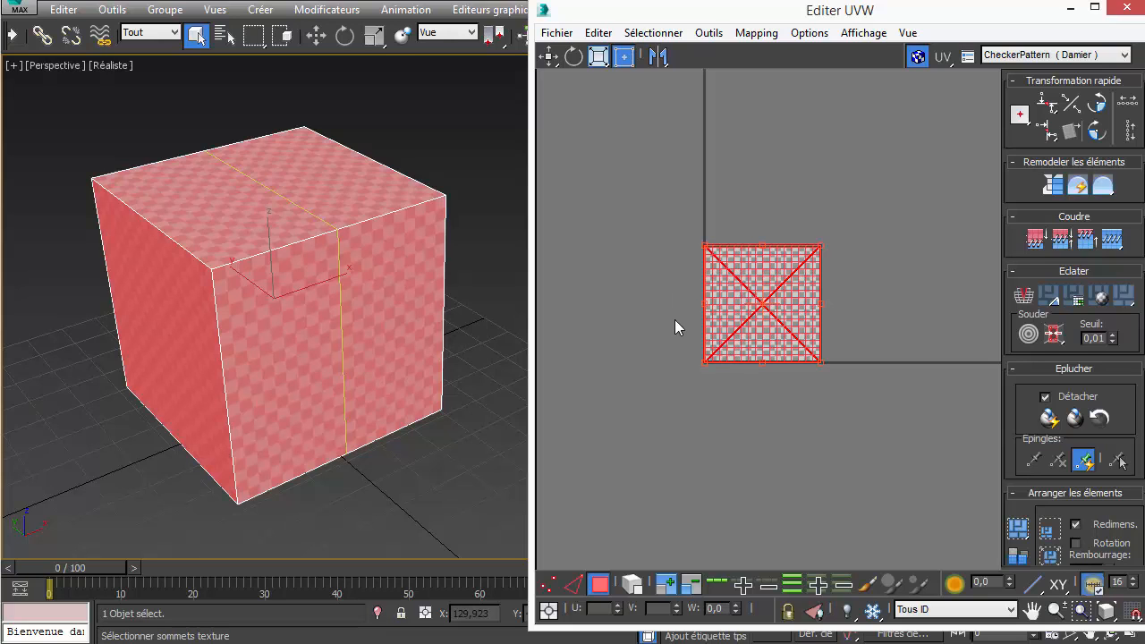
{"action": "left_click_drag", "start_coordinate": [750, 310], "coordinate": [608, 458]}
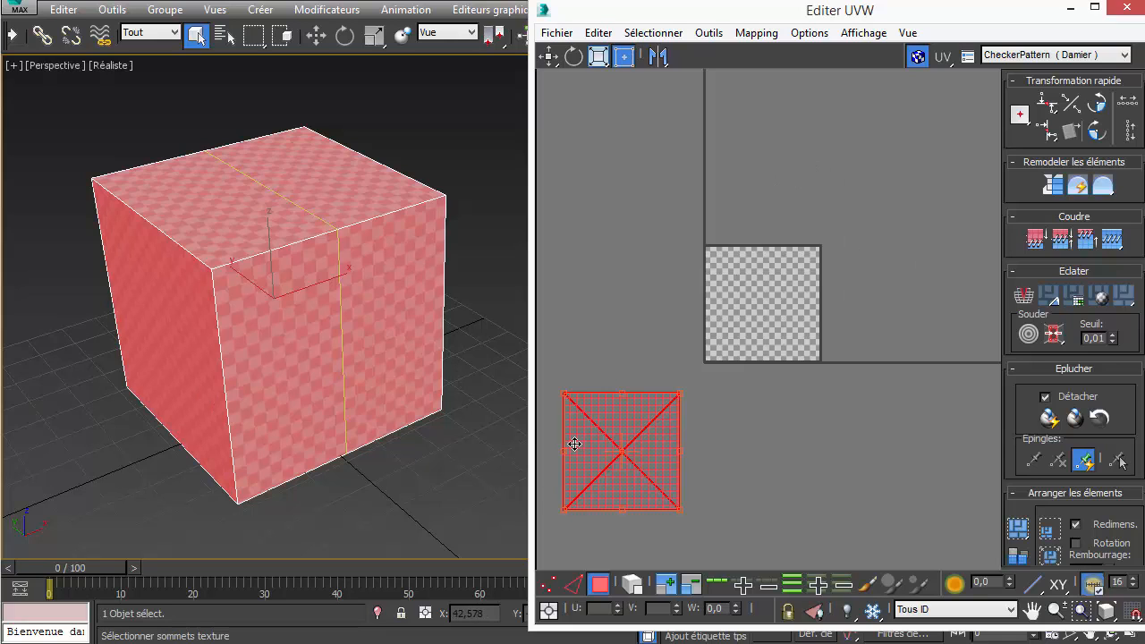
Step: Select only the cube's top face, move its UVs up and away from the other stacked faces, and clear the selection
{"action": "left_click", "coordinate": [607, 338]}
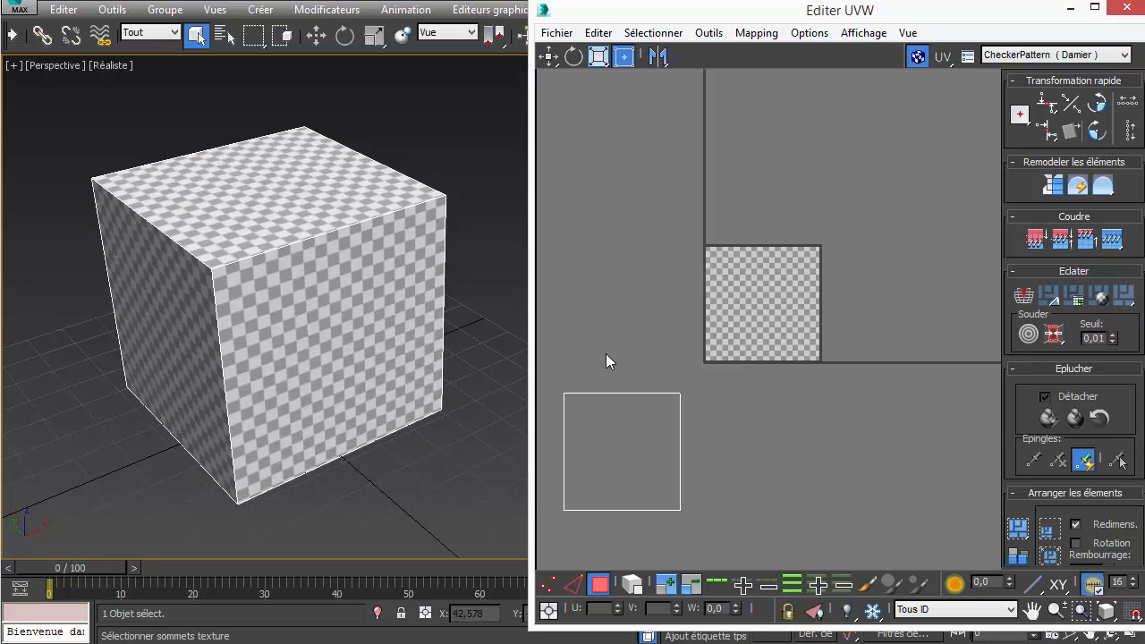
{"action": "left_click", "coordinate": [614, 421]}
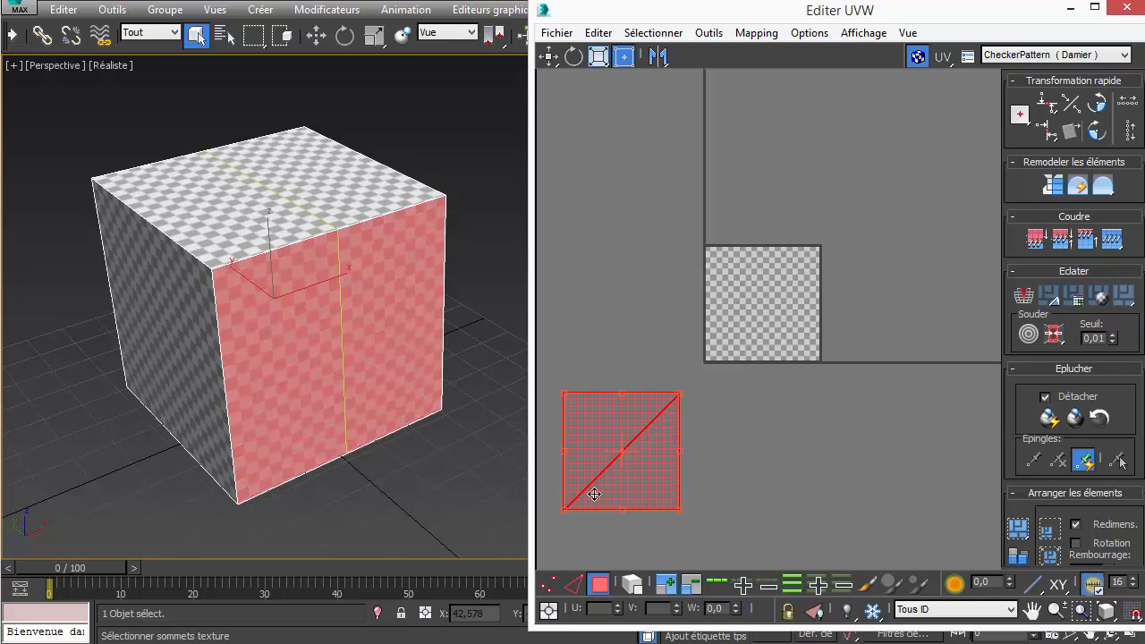
{"action": "left_click", "coordinate": [324, 191]}
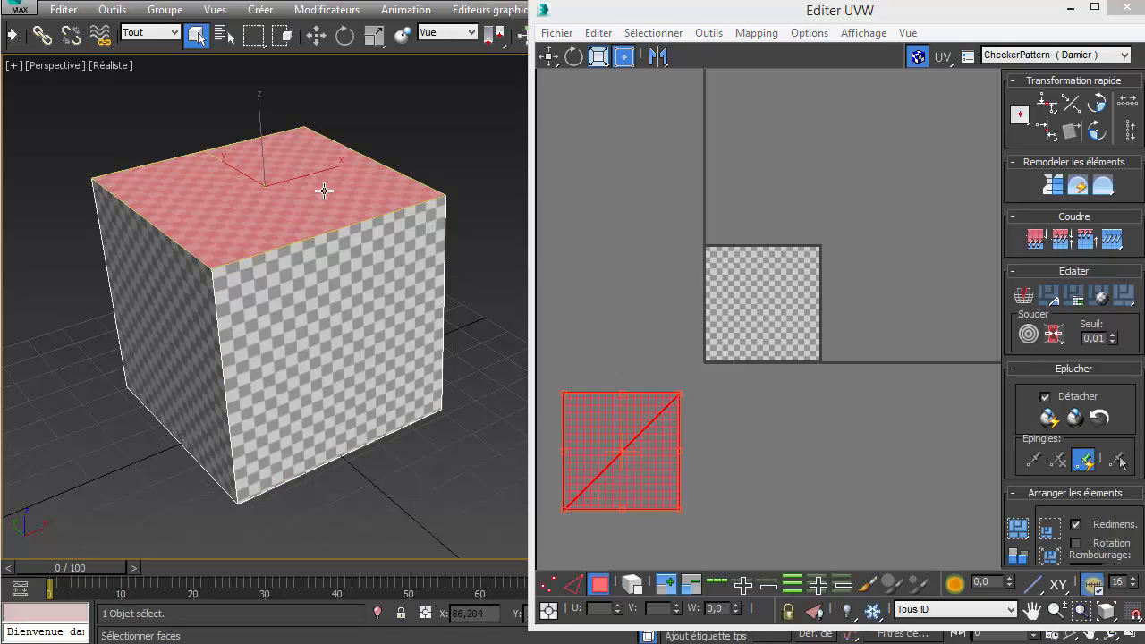
{"action": "left_click_drag", "start_coordinate": [624, 439], "coordinate": [977, 93]}
{"action": "middle_click_drag", "start_coordinate": [921, 234], "coordinate": [841, 281]}
{"action": "scroll", "coordinate": [837, 291], "scroll_direction": "down", "scroll_amount": 3}
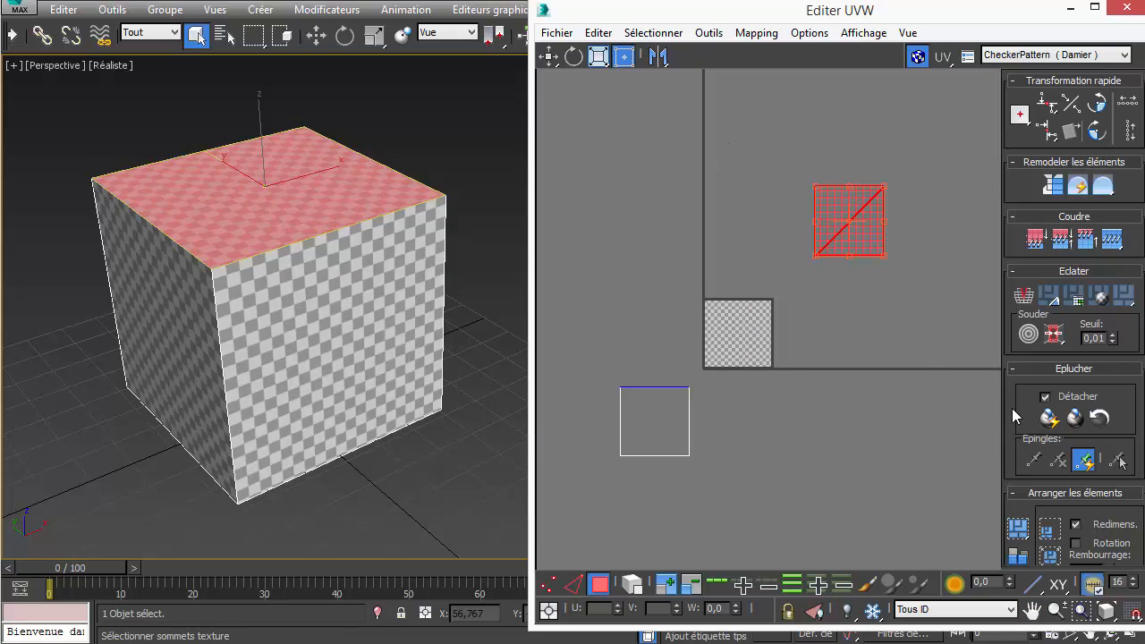
{"action": "left_click", "coordinate": [900, 336]}
{"action": "middle_click_drag", "start_coordinate": [900, 337], "coordinate": [863, 315]}
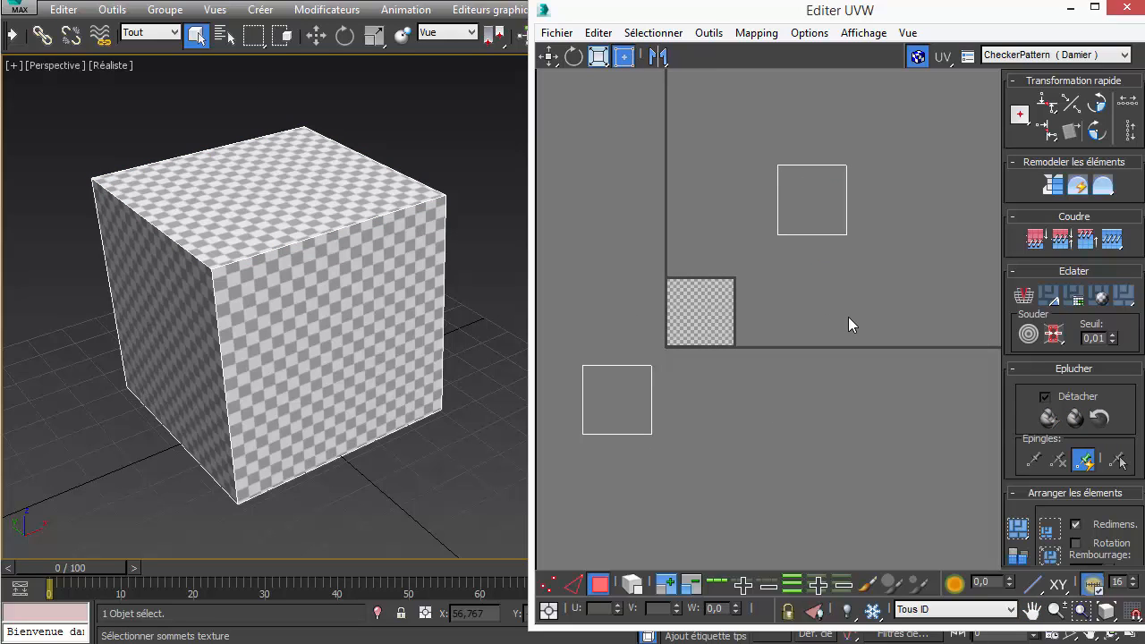
Step: Switch to the Arête sub-level, select all the UV edges and check which mapping operations are offered
{"action": "left_click", "coordinate": [575, 585]}
{"action": "left_click", "coordinate": [805, 234]}
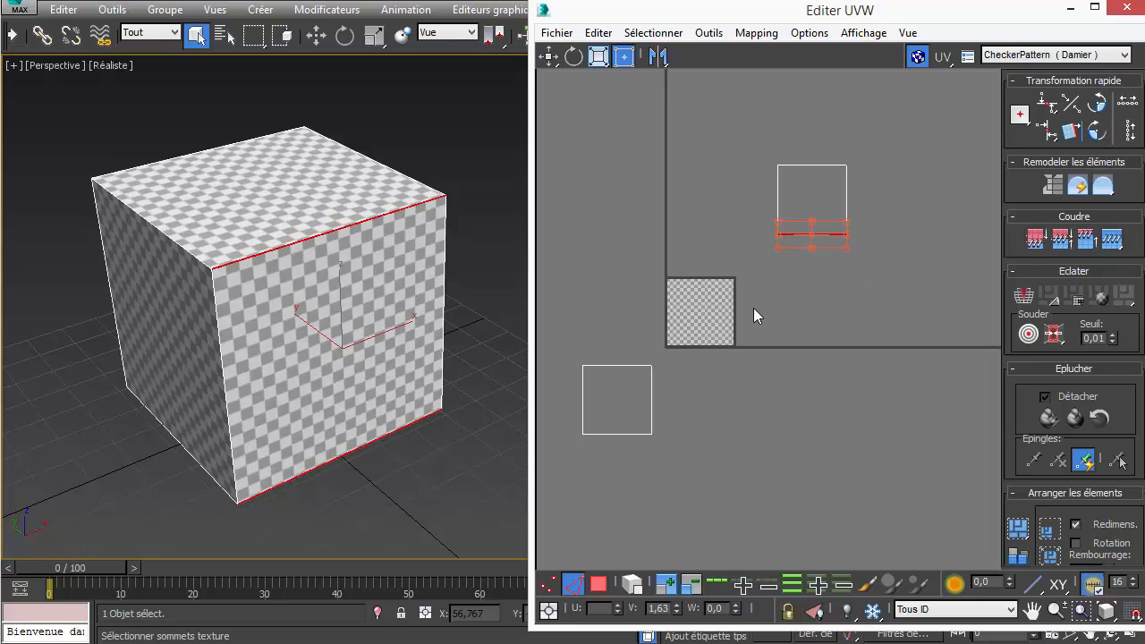
{"action": "left_click", "coordinate": [786, 282]}
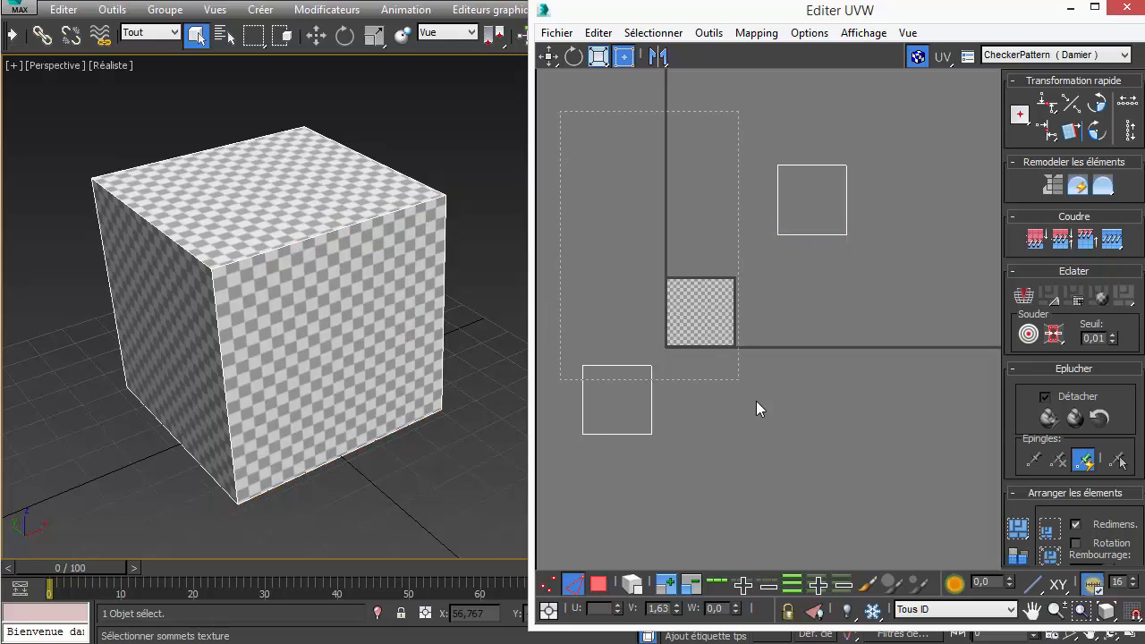
{"action": "left_click_drag", "start_coordinate": [864, 506], "coordinate": [866, 507]}
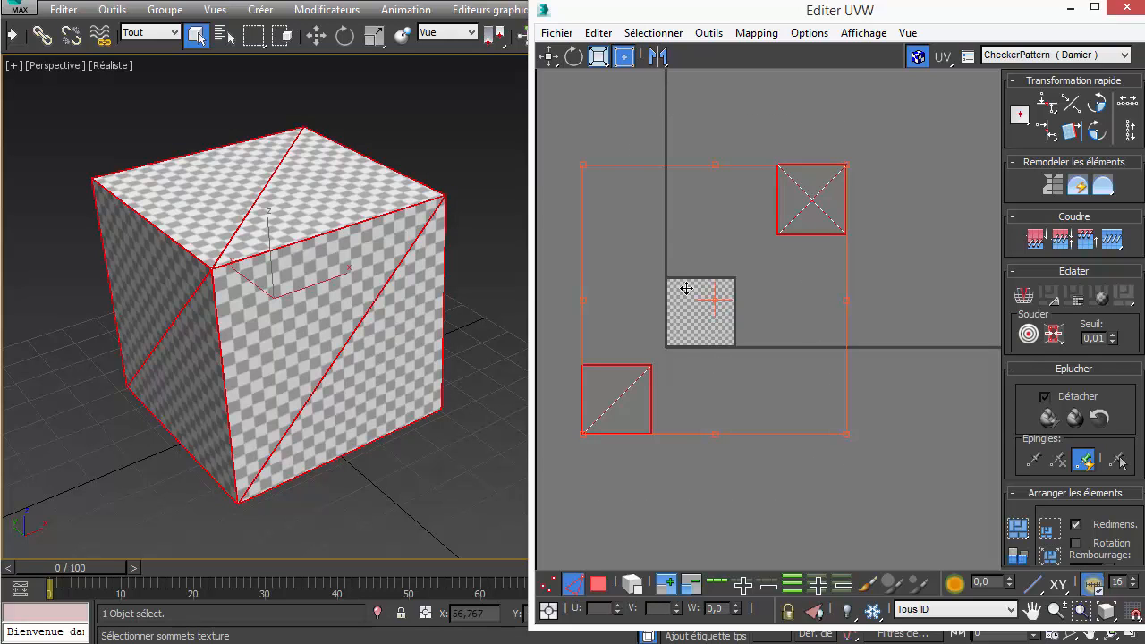
{"action": "left_click", "coordinate": [756, 35]}
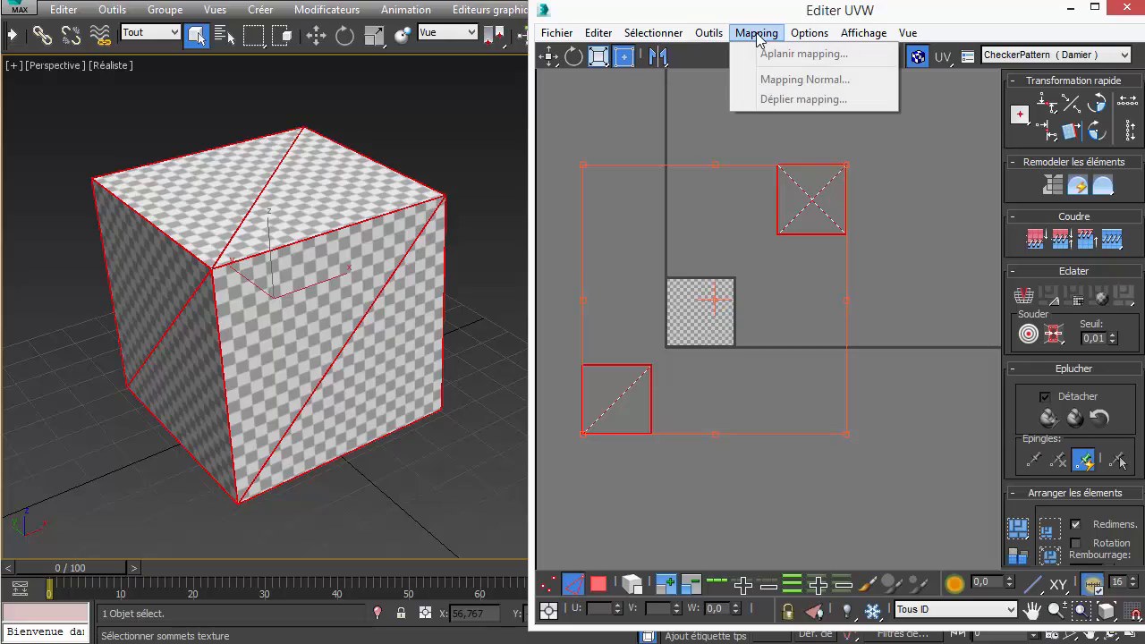
Step: Select all polygons and apply Aplanir mapping with a polygon angle limit of 45,0 and a spacing of 0,02
{"action": "left_click", "coordinate": [599, 583]}
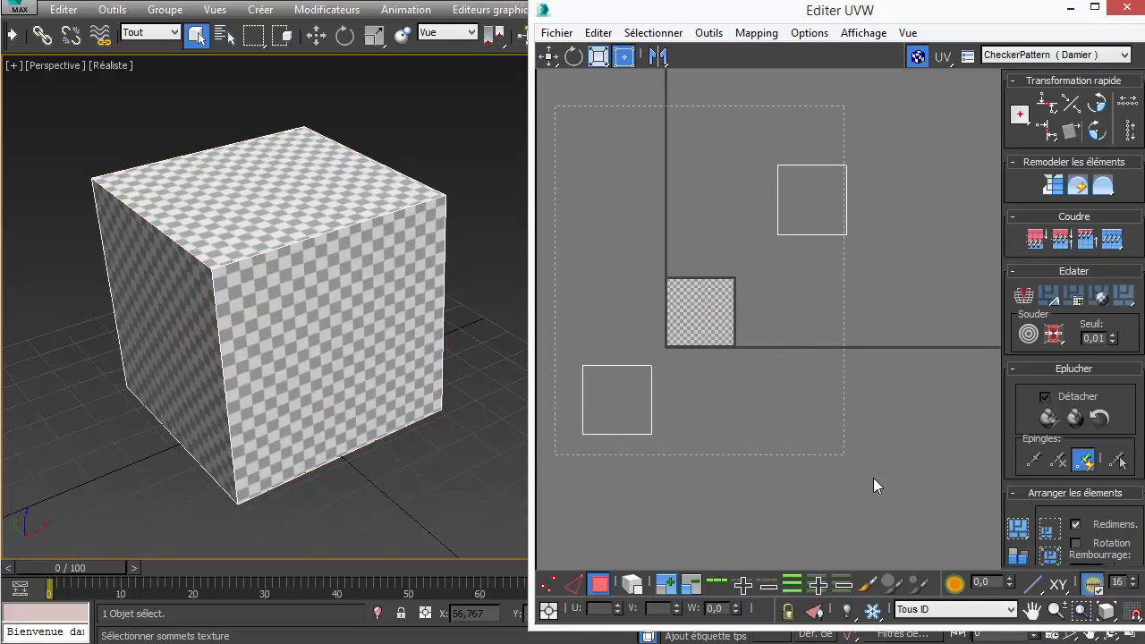
{"action": "key", "text": "ctrl+a"}
{"action": "left_click", "coordinate": [754, 34]}
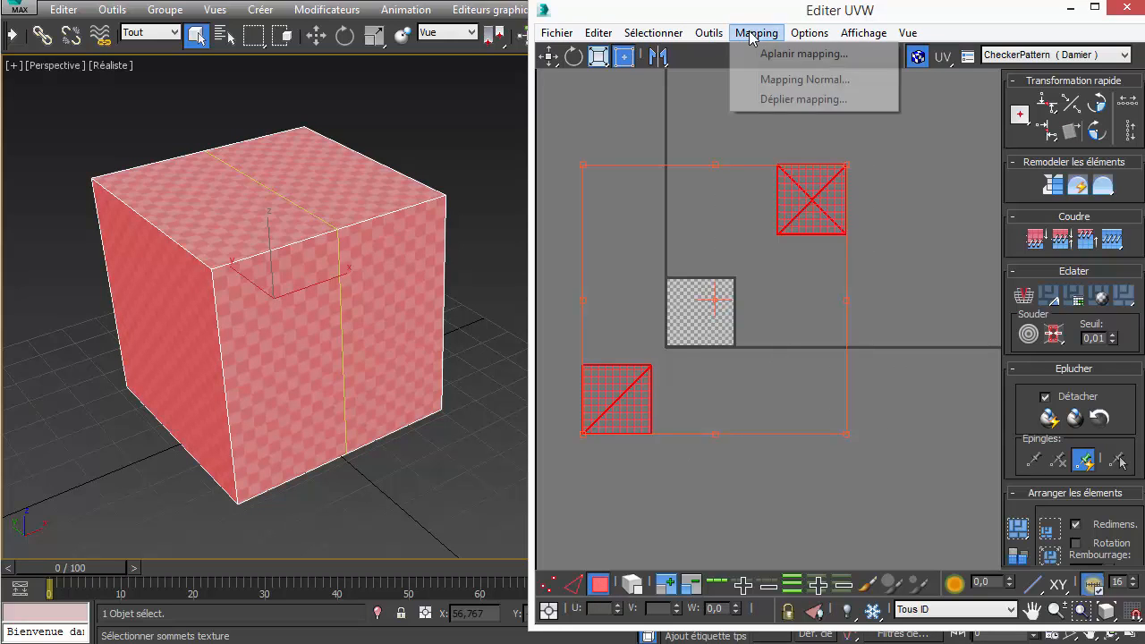
{"action": "left_click", "coordinate": [799, 55]}
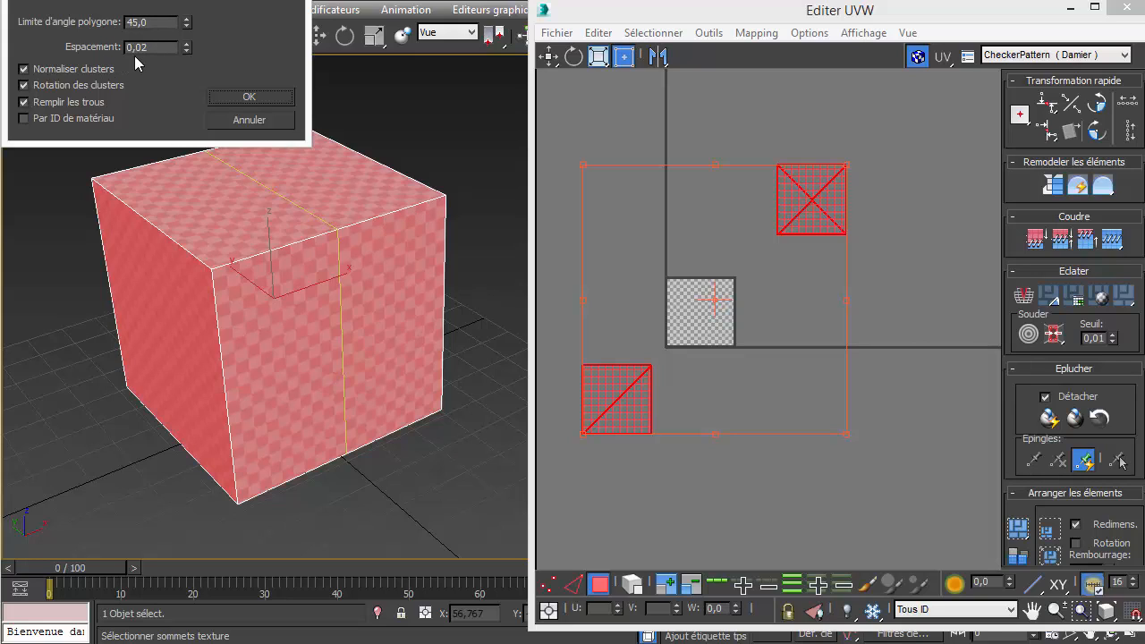
{"action": "left_click_drag", "start_coordinate": [148, 48], "coordinate": [142, 47]}
{"action": "left_click", "coordinate": [258, 97]}
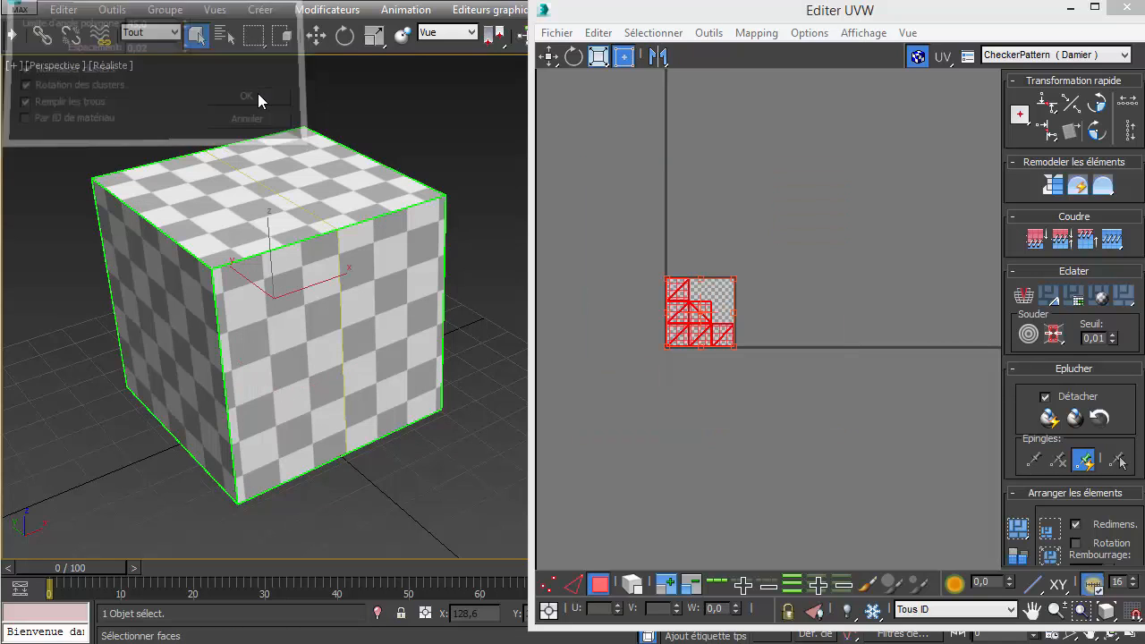
Step: Select the flattened UV pieces one by one to check which cube face each corresponds to
{"action": "left_click", "coordinate": [705, 333]}
{"action": "scroll", "coordinate": [705, 333], "scroll_direction": "up", "scroll_amount": 4}
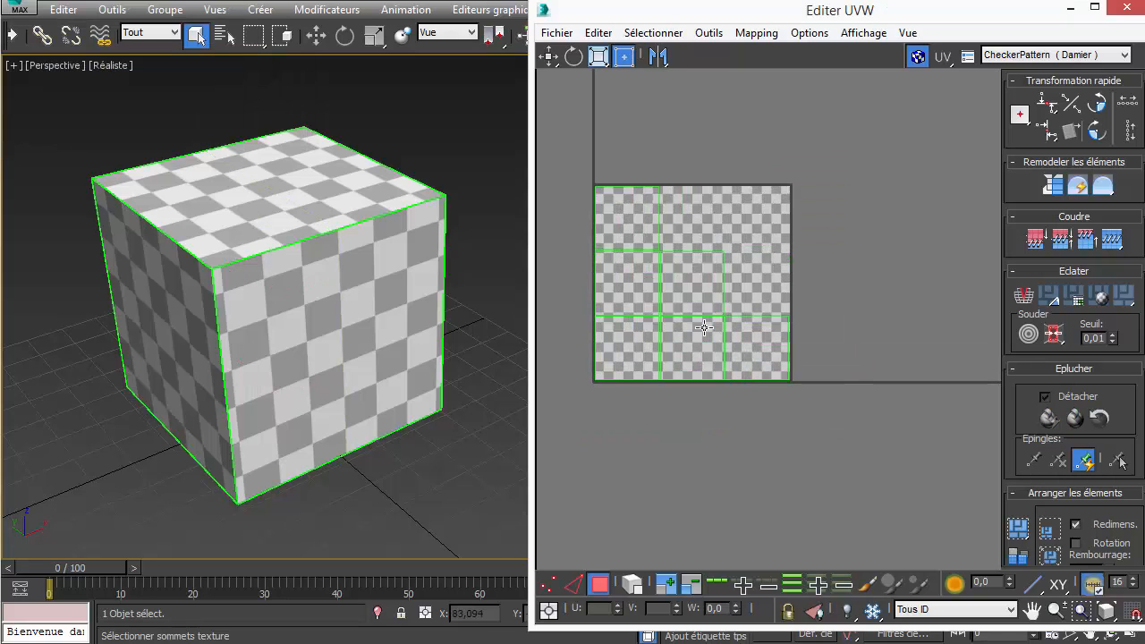
{"action": "left_click", "coordinate": [630, 213]}
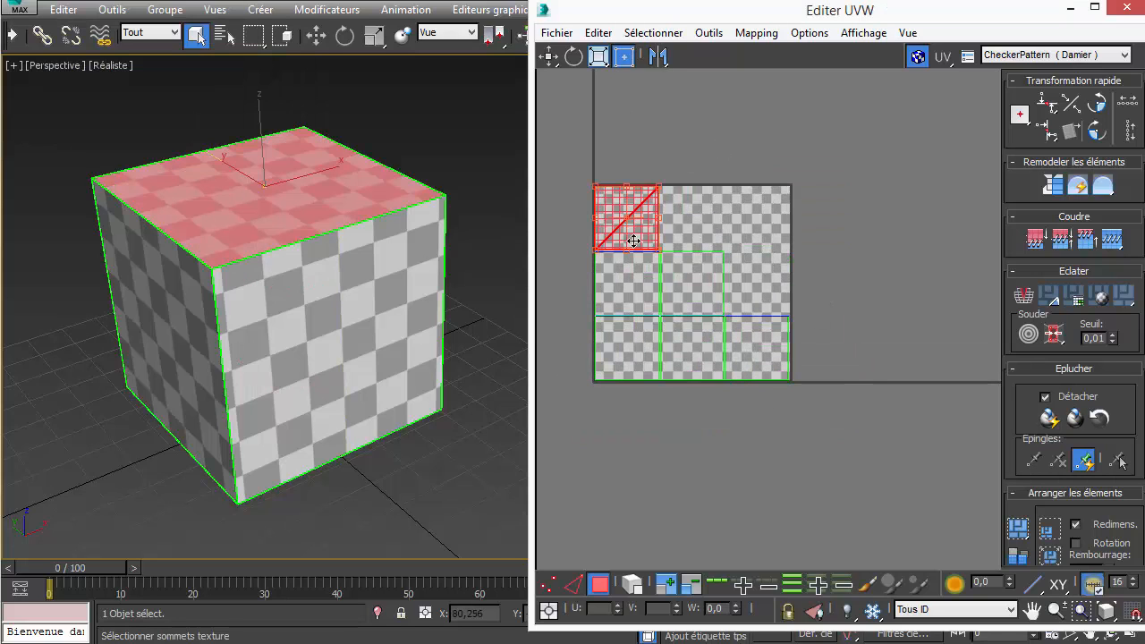
{"action": "left_click", "coordinate": [639, 304]}
{"action": "left_click", "coordinate": [641, 338]}
{"action": "left_click", "coordinate": [678, 344]}
{"action": "left_click", "coordinate": [677, 284]}
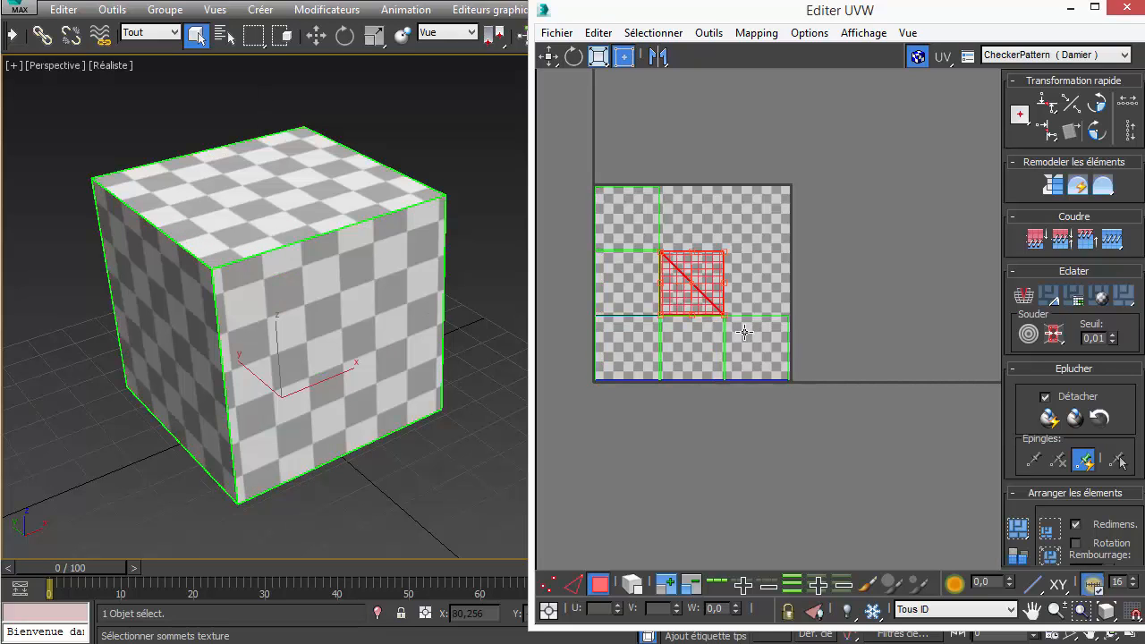
{"action": "left_click", "coordinate": [737, 327]}
Step: Move the top face's UV piece above and right of the checker tile, and the remaining pieces below and left of it
{"action": "left_click", "coordinate": [619, 228]}
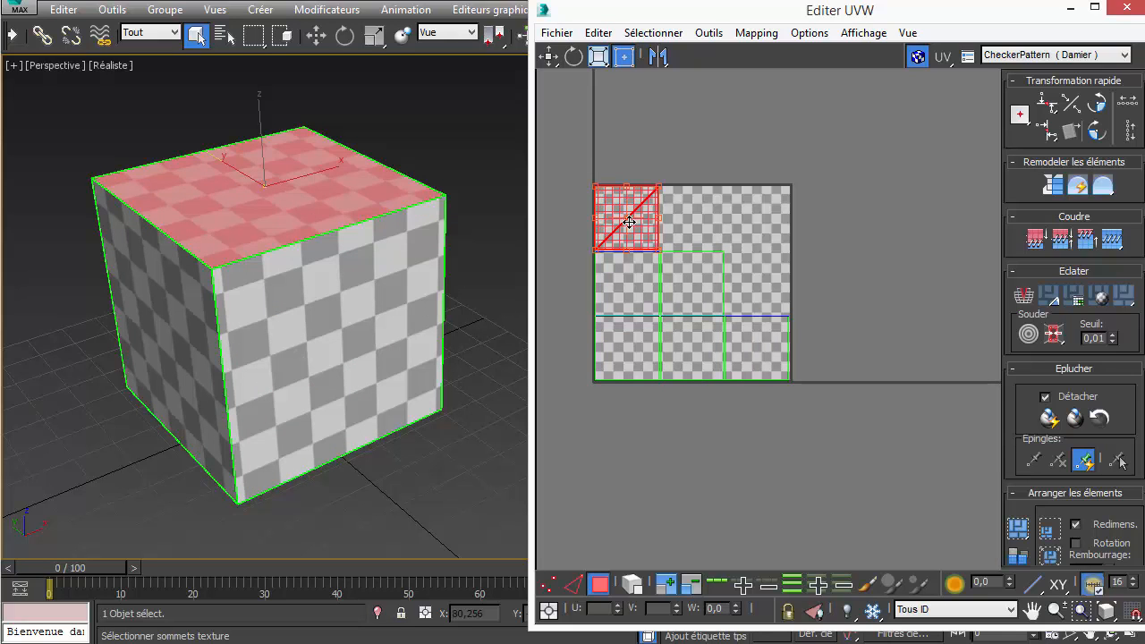
{"action": "left_click_drag", "start_coordinate": [619, 227], "coordinate": [875, 139]}
{"action": "left_click_drag", "start_coordinate": [561, 185], "coordinate": [799, 445]}
{"action": "left_click_drag", "start_coordinate": [752, 342], "coordinate": [670, 505]}
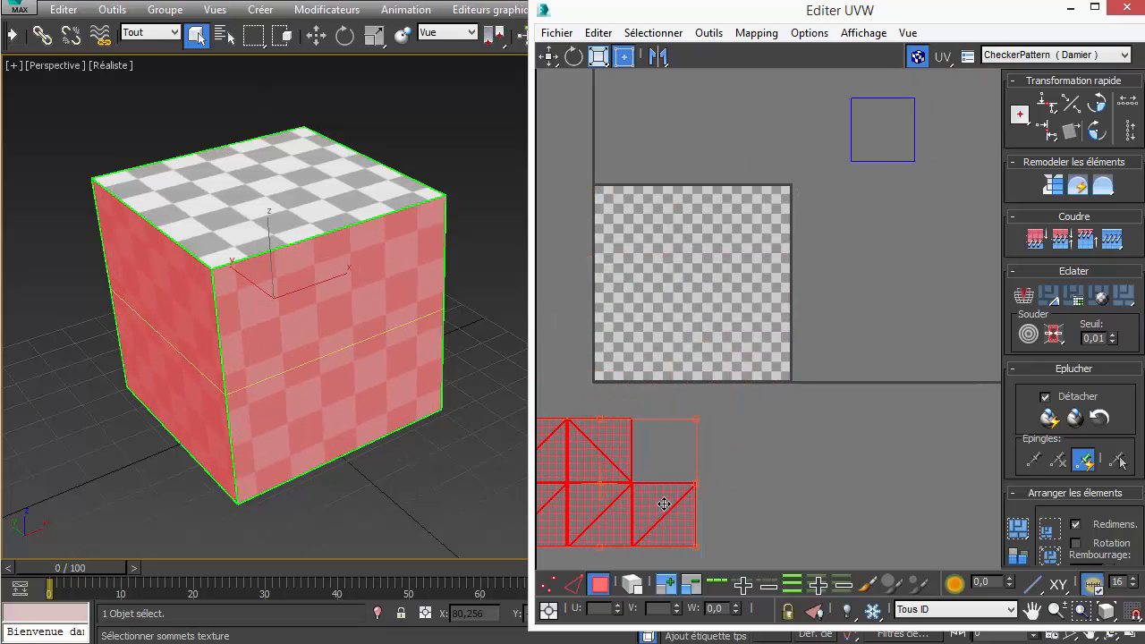
Step: Select the top face's UV piece and compare its position with the group of five remaining pieces
{"action": "left_click", "coordinate": [783, 429]}
{"action": "middle_click_drag", "start_coordinate": [851, 226], "coordinate": [752, 317]}
{"action": "left_click", "coordinate": [812, 278]}
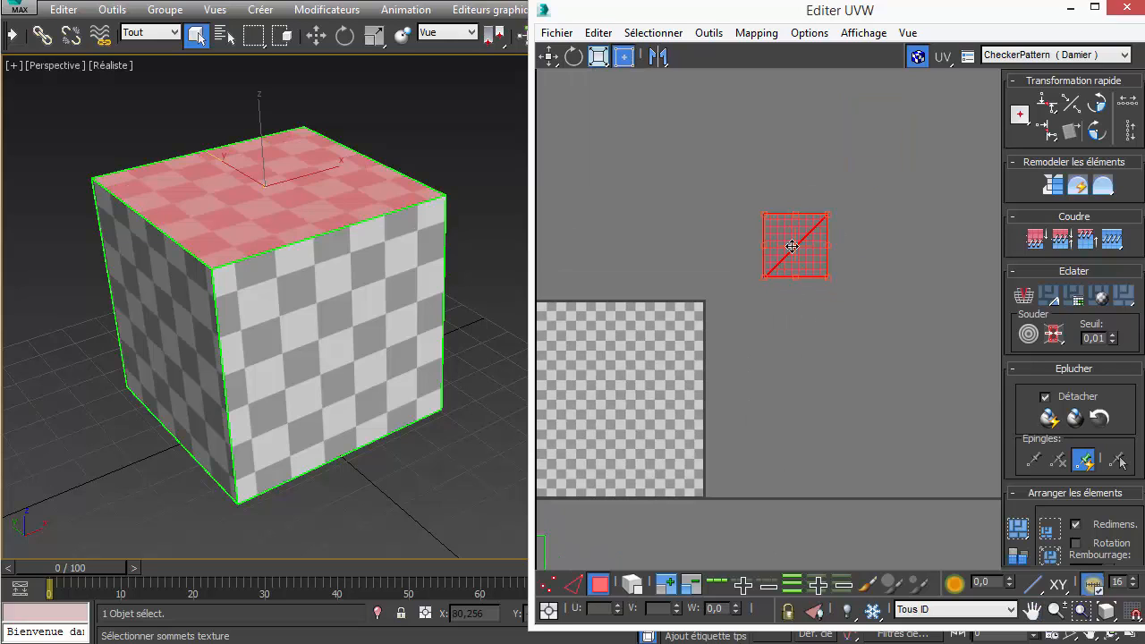
{"action": "middle_click_drag", "start_coordinate": [599, 461], "coordinate": [795, 296]}
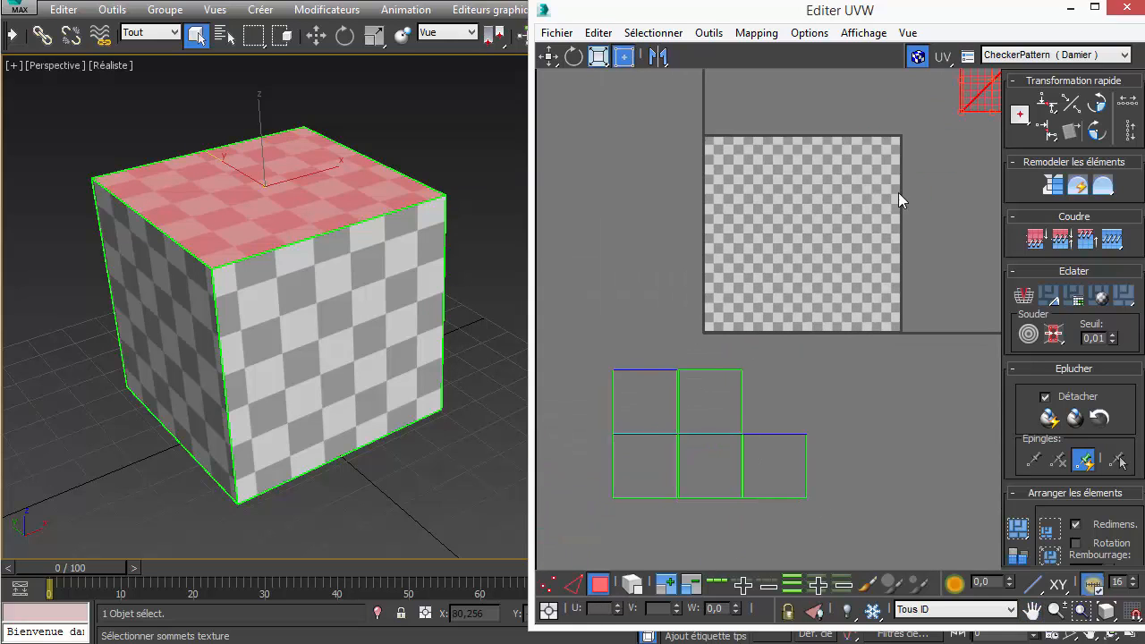
{"action": "middle_click_drag", "start_coordinate": [900, 194], "coordinate": [748, 346]}
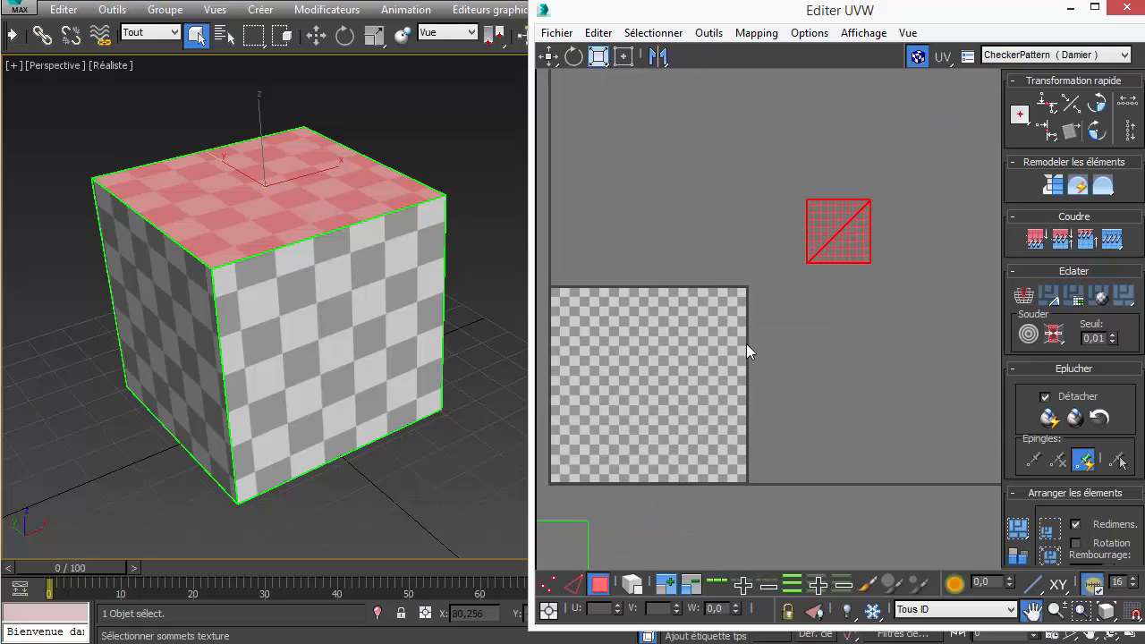
Step: Switch to the Arête sub-level, select the lower edge of the top face's UV piece and locate its matching edge among the other pieces
{"action": "left_click", "coordinate": [574, 584]}
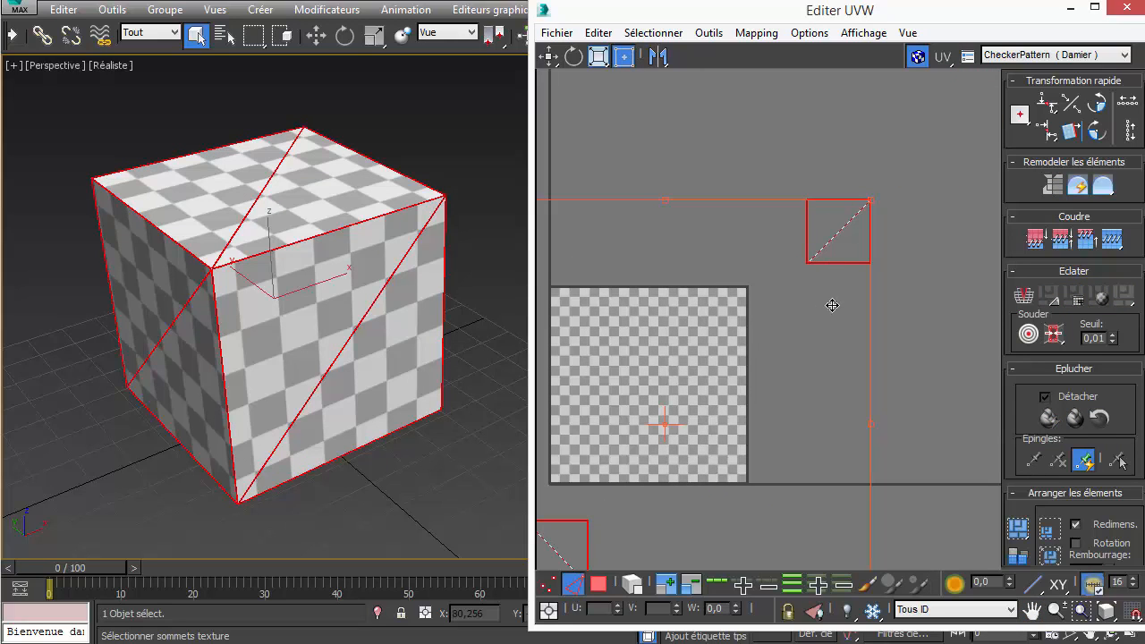
{"action": "left_click", "coordinate": [915, 294]}
{"action": "left_click", "coordinate": [836, 262]}
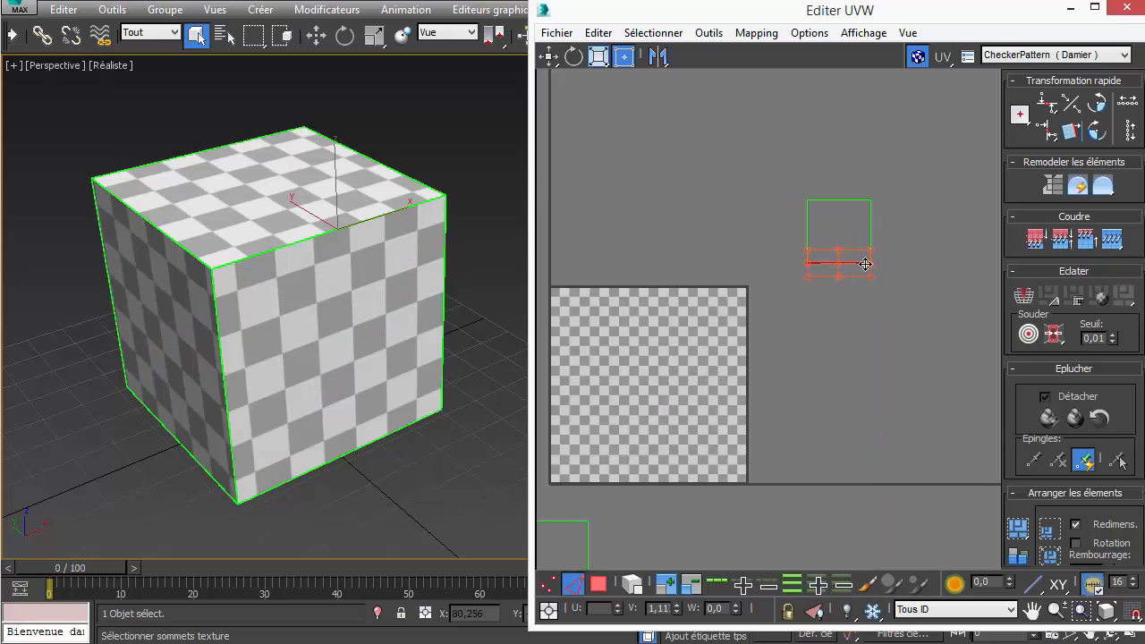
{"action": "middle_click_drag", "start_coordinate": [813, 309], "coordinate": [917, 160]}
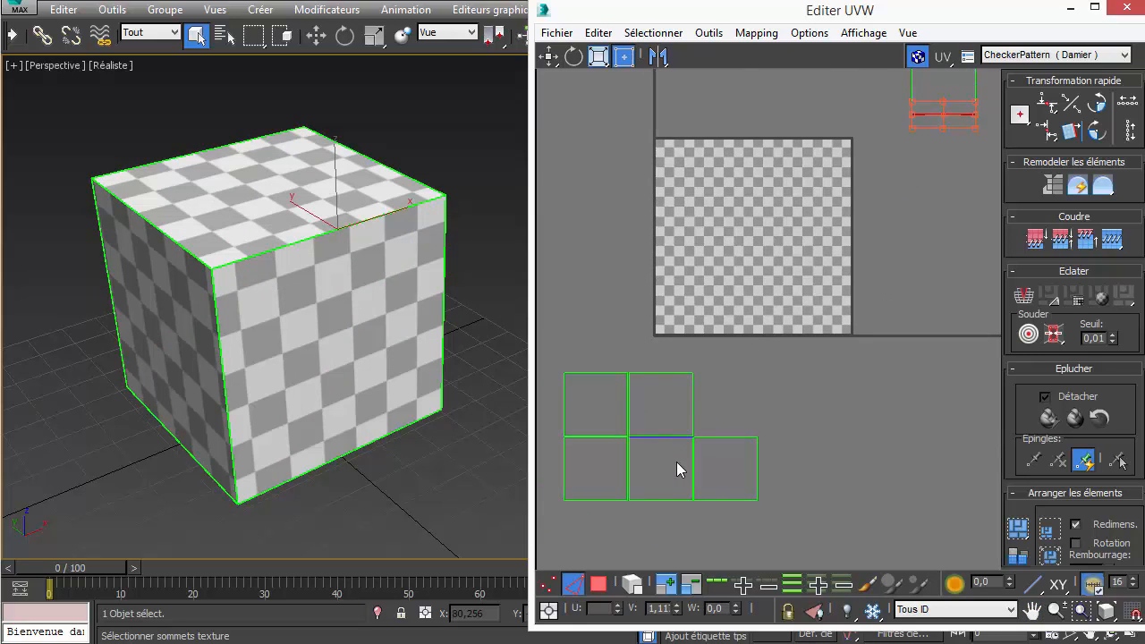
{"action": "scroll", "coordinate": [676, 461], "scroll_direction": "up", "scroll_amount": 6}
{"action": "scroll", "coordinate": [649, 404], "scroll_direction": "down", "scroll_amount": 4}
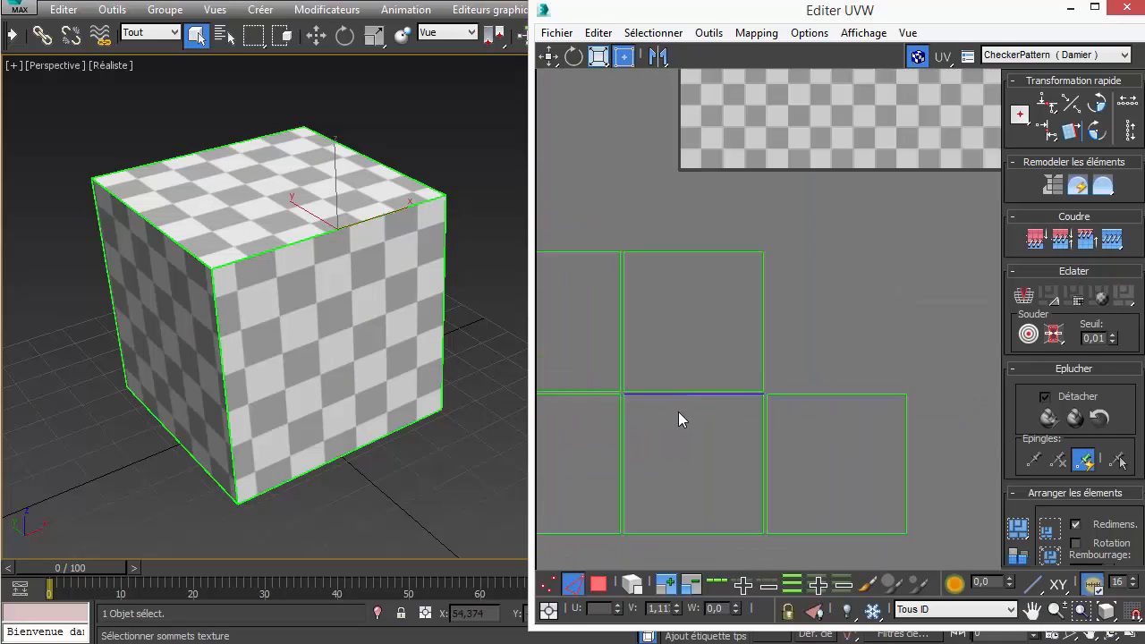
{"action": "scroll", "coordinate": [712, 392], "scroll_direction": "down", "scroll_amount": 5}
{"action": "middle_click_drag", "start_coordinate": [815, 315], "coordinate": [733, 428]}
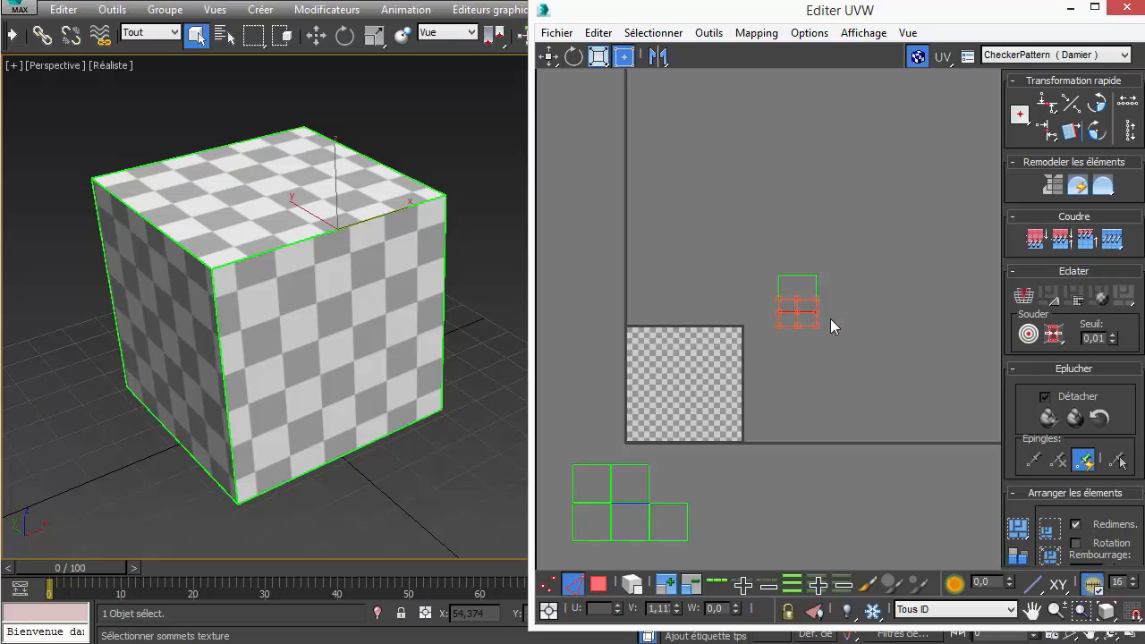
Step: Stitch the matching face to the selected edge with Lier la sélection, keeping Aligner les clusters and Dimensionner les clusters enabled and Altération at 0,5
{"action": "right_click", "coordinate": [775, 353]}
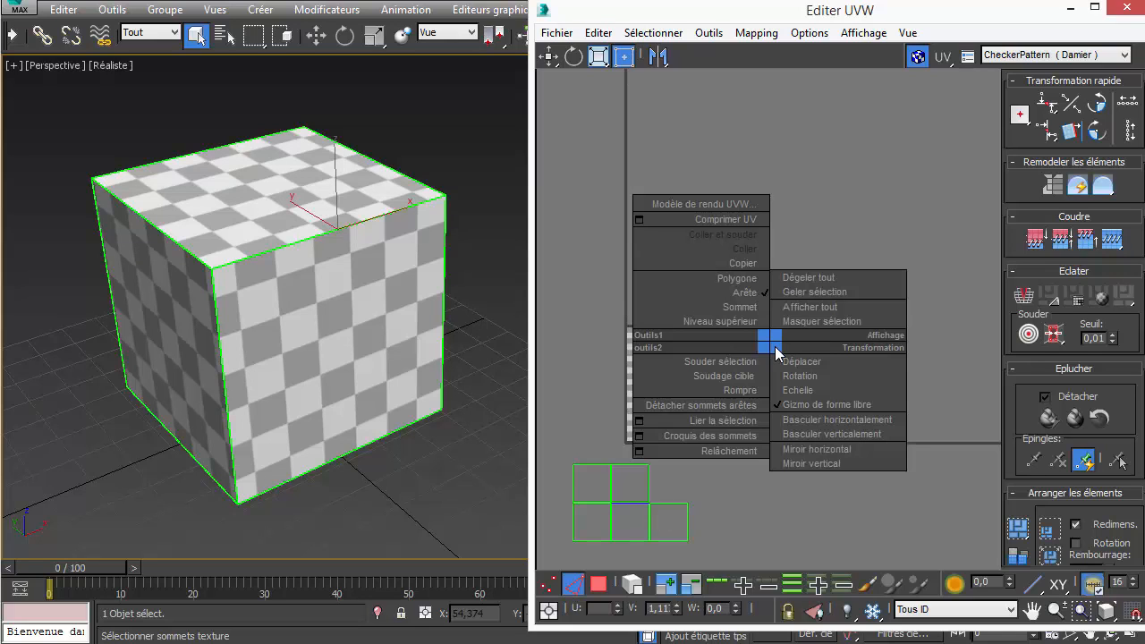
{"action": "left_click", "coordinate": [639, 421]}
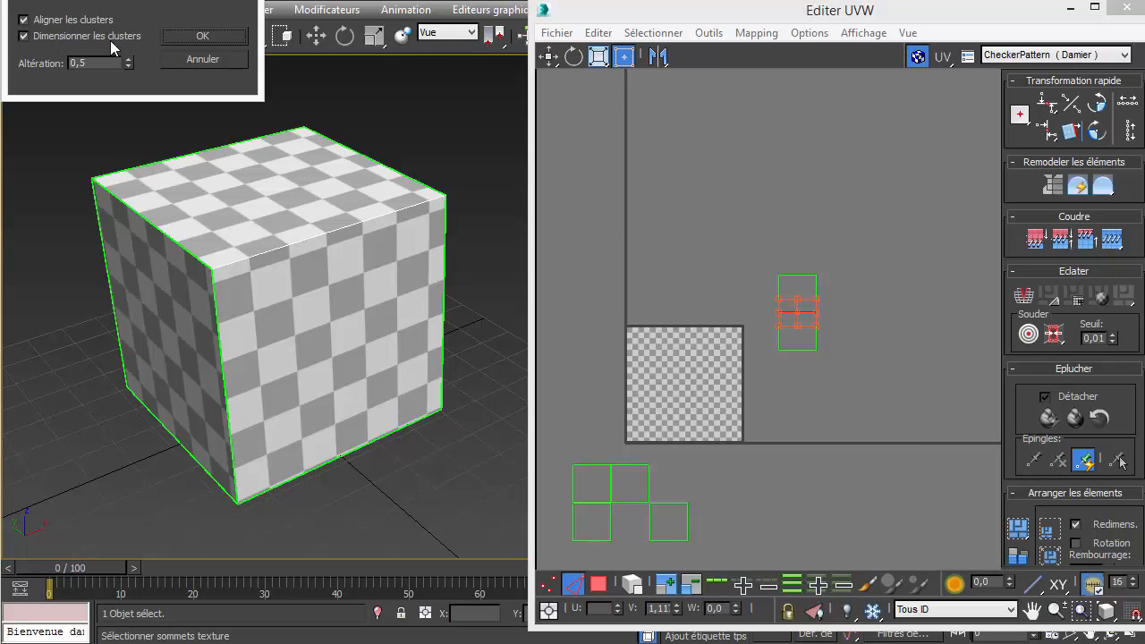
{"action": "left_click", "coordinate": [207, 36]}
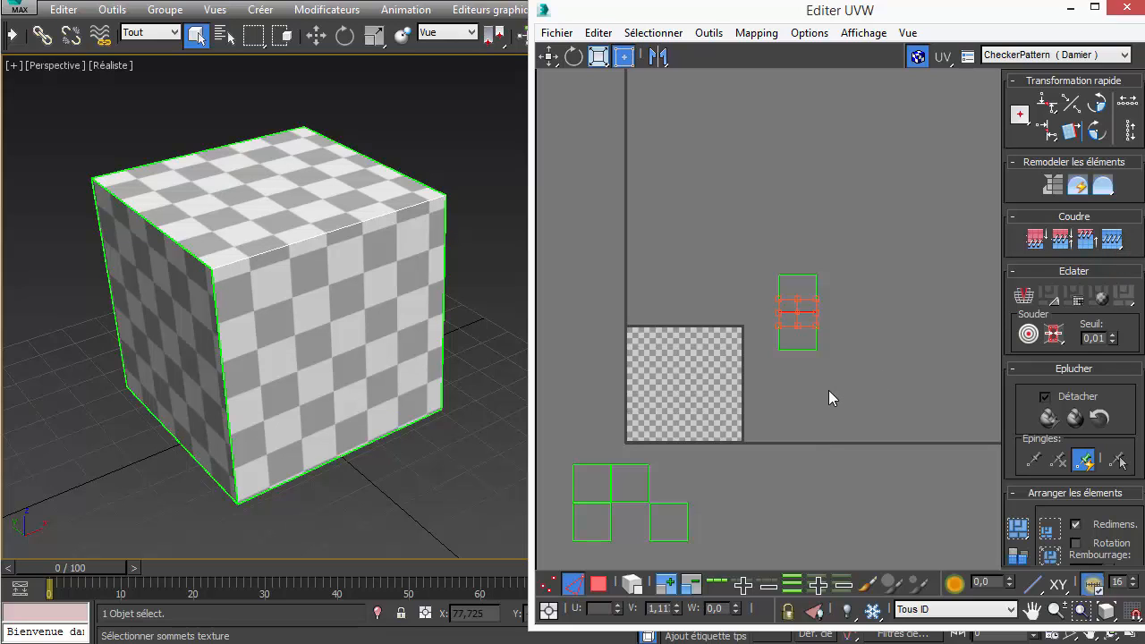
Step: Stitch two more faces below the joined pieces with Lier la sélection, using the strip's lowest edge each time, to form a four-face vertical strip
{"action": "scroll", "coordinate": [810, 335], "scroll_direction": "up", "scroll_amount": 2}
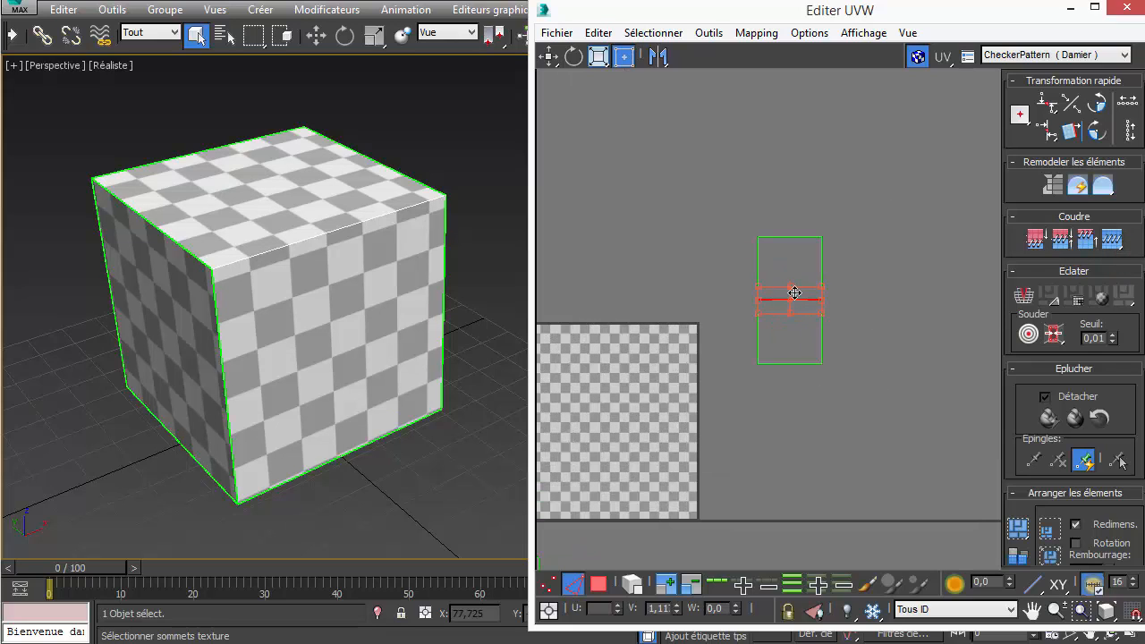
{"action": "left_click", "coordinate": [794, 395]}
{"action": "left_click", "coordinate": [791, 363]}
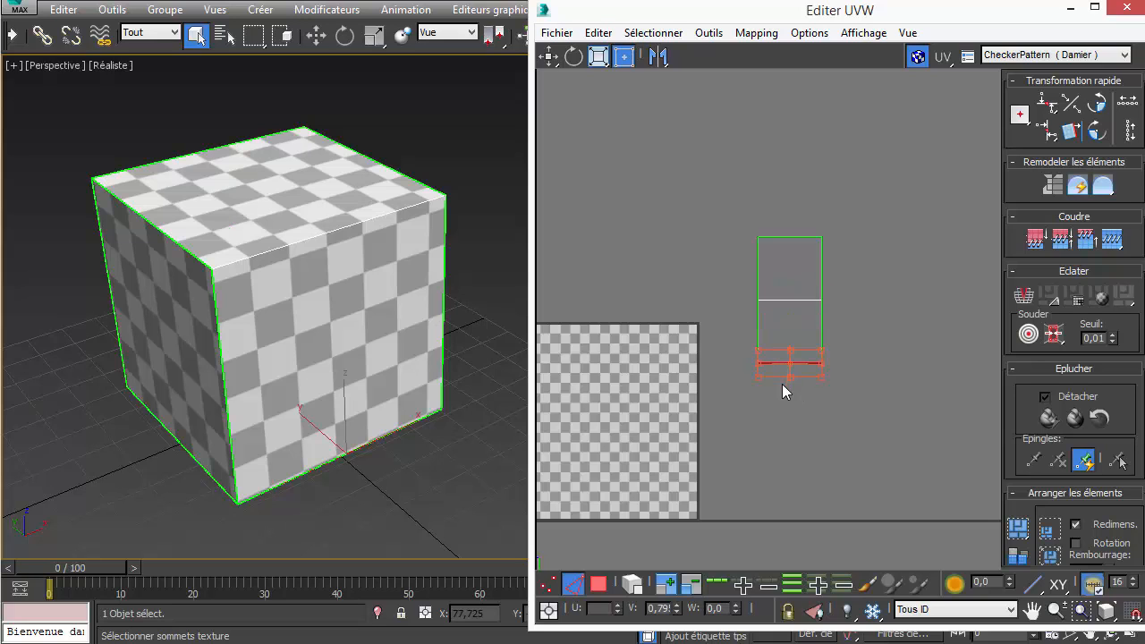
{"action": "right_click", "coordinate": [782, 384]}
{"action": "left_click", "coordinate": [739, 454]}
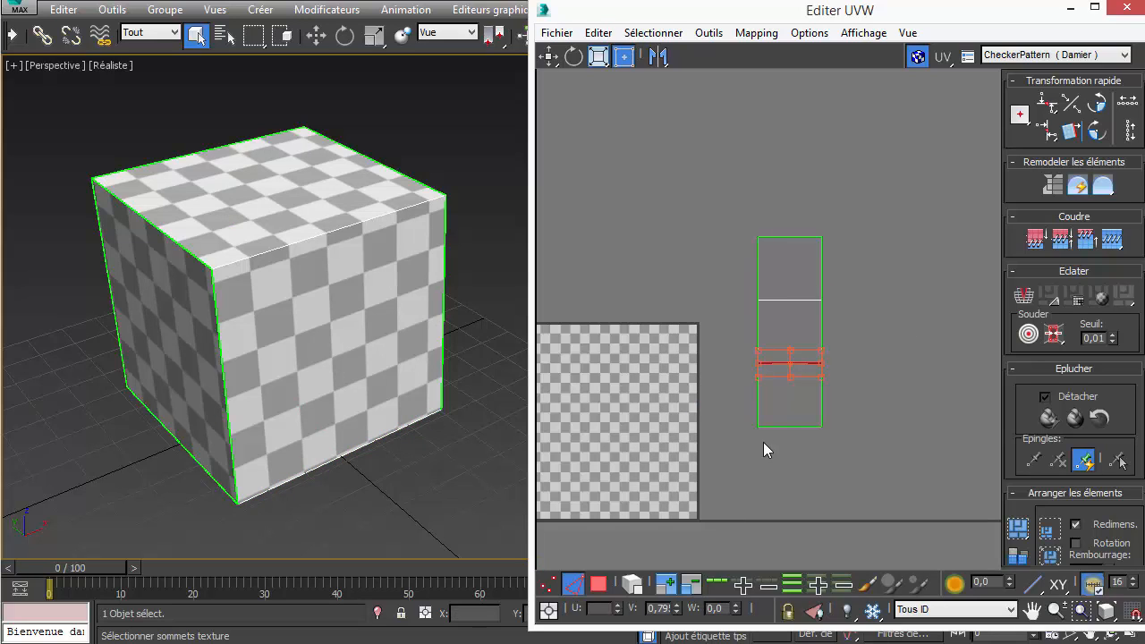
{"action": "left_click", "coordinate": [791, 427]}
{"action": "right_click", "coordinate": [786, 419]}
{"action": "left_click", "coordinate": [762, 498]}
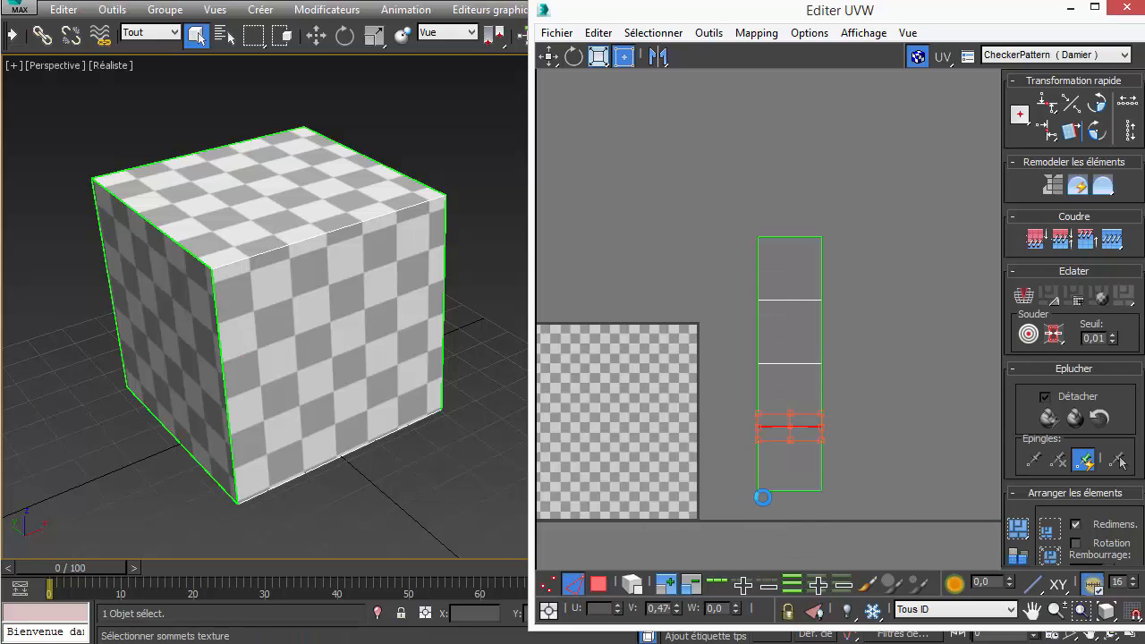
{"action": "left_click", "coordinate": [782, 490]}
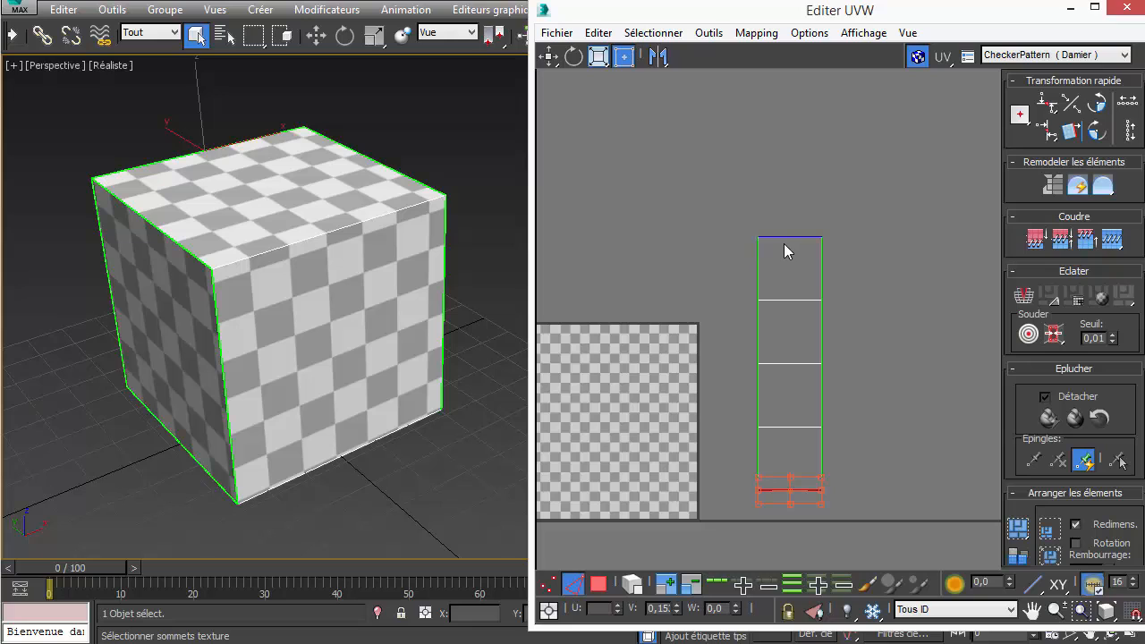
Step: Stitch the two remaining faces to the right and left edges of the strip's uppermost face with Lier la sélection, forming a T shape
{"action": "left_click", "coordinate": [821, 262]}
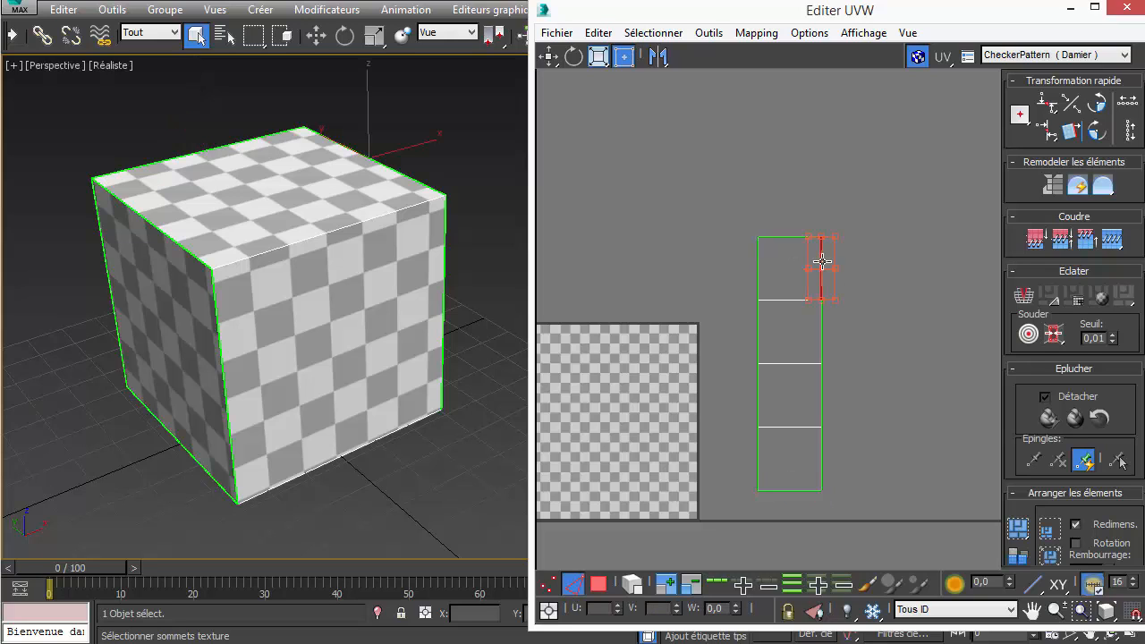
{"action": "right_click", "coordinate": [775, 327]}
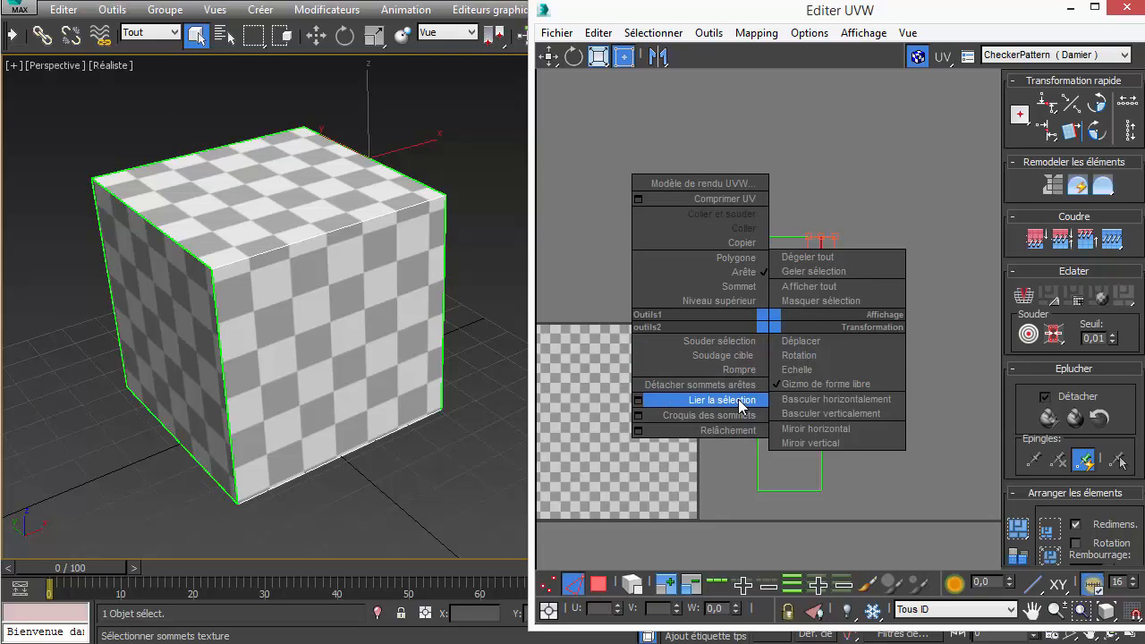
{"action": "left_click", "coordinate": [726, 402]}
{"action": "left_click", "coordinate": [759, 273]}
{"action": "right_click", "coordinate": [752, 271]}
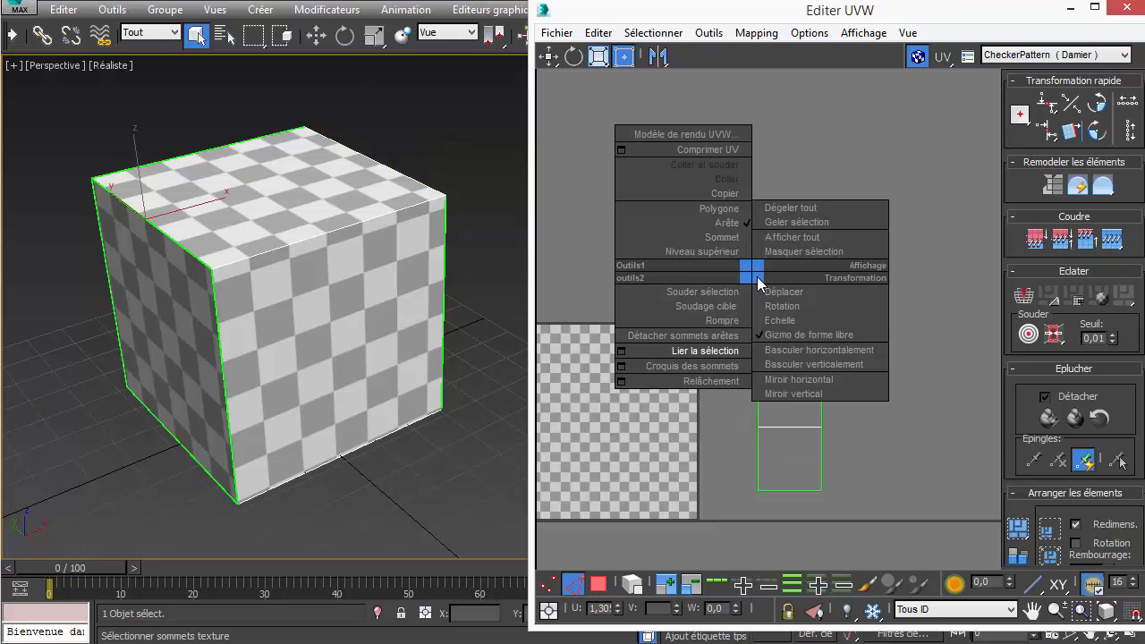
{"action": "left_click", "coordinate": [716, 357]}
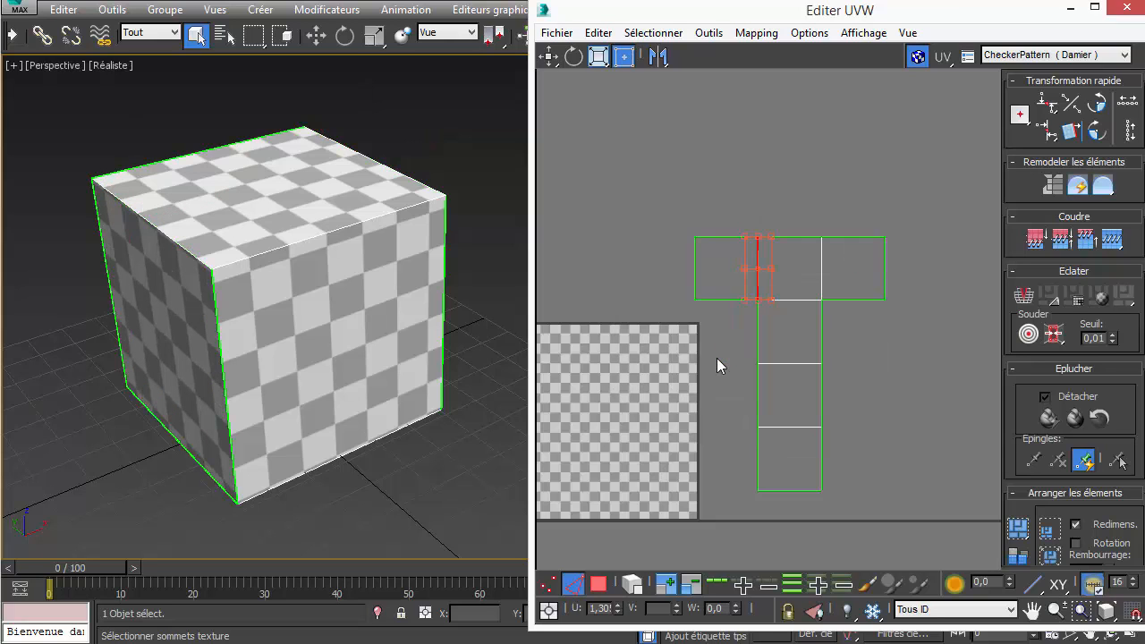
Step: Deselect the edges and pack the T-shaped UV layout into the checker tile, with Redimens. enabled and Rotation disabled
{"action": "left_click", "coordinate": [744, 331]}
{"action": "scroll", "coordinate": [744, 331], "scroll_direction": "down", "scroll_amount": 5}
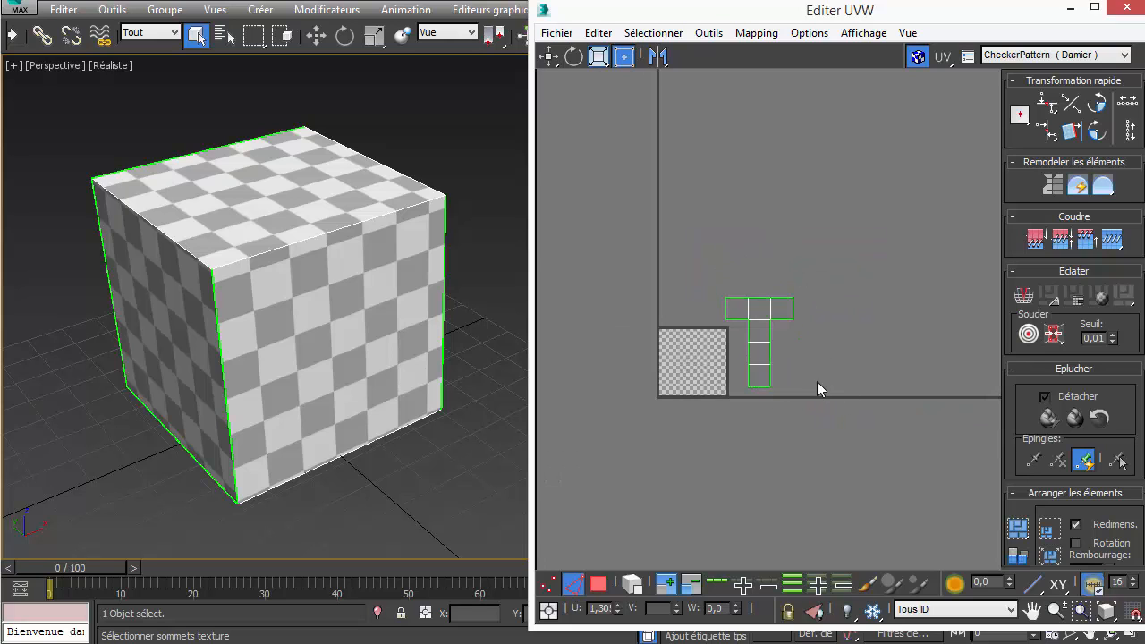
{"action": "scroll", "coordinate": [764, 387], "scroll_direction": "up", "scroll_amount": 5}
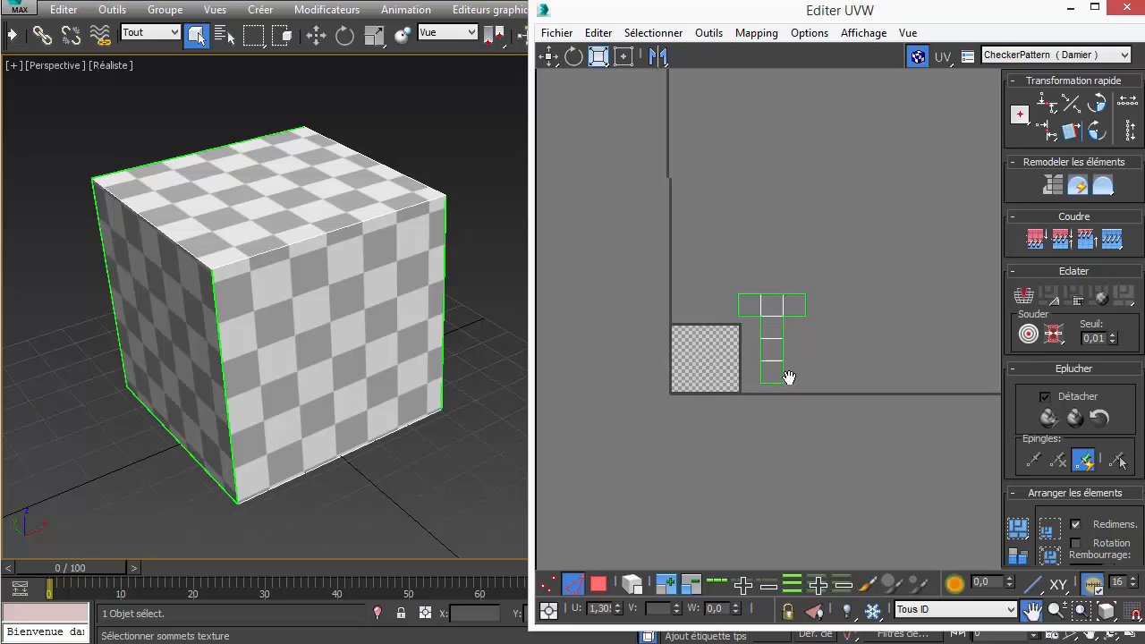
{"action": "middle_click_drag", "start_coordinate": [772, 320], "coordinate": [804, 318]}
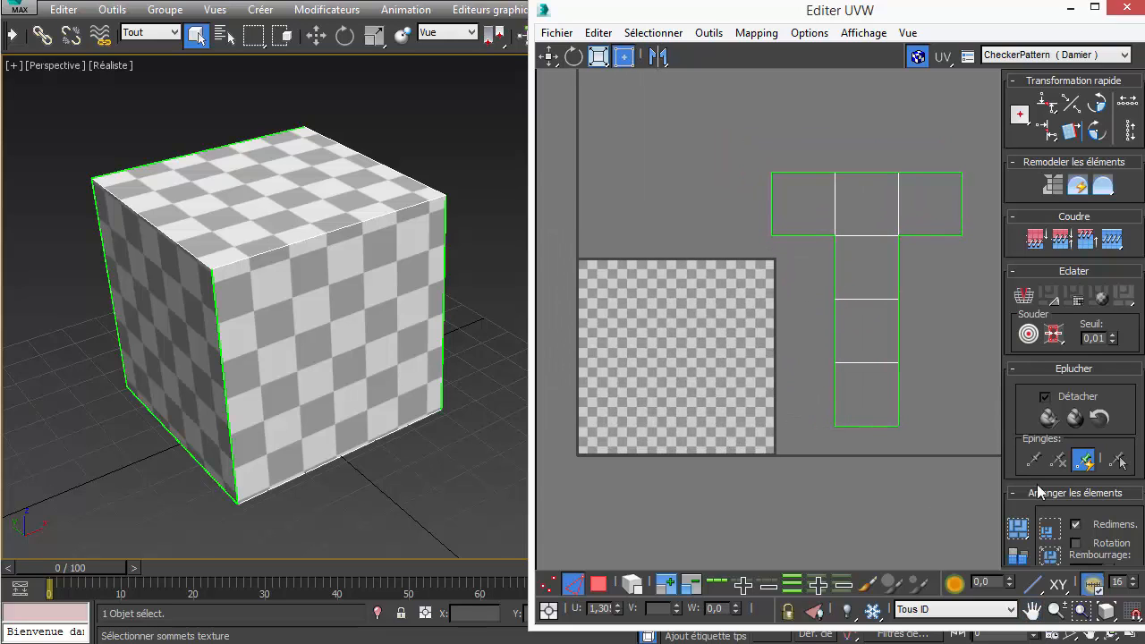
{"action": "left_click", "coordinate": [1019, 529]}
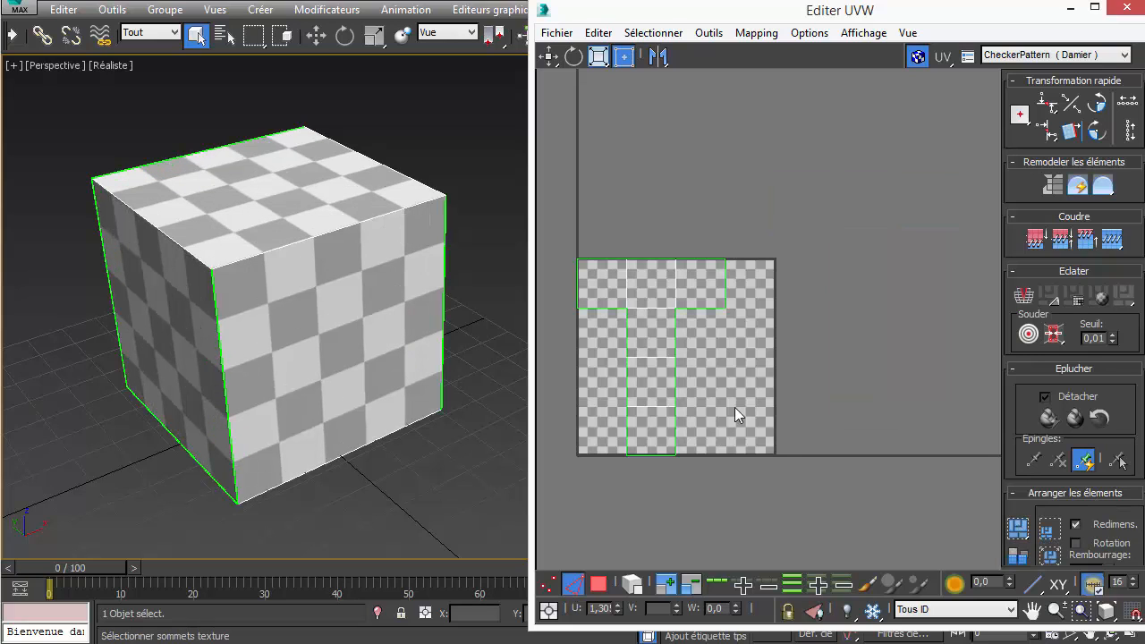
Step: Inspect the layout's fit to the checker tile, try moving its leftmost edge outside the tile and undo the move
{"action": "scroll", "coordinate": [730, 249], "scroll_direction": "up", "scroll_amount": 10}
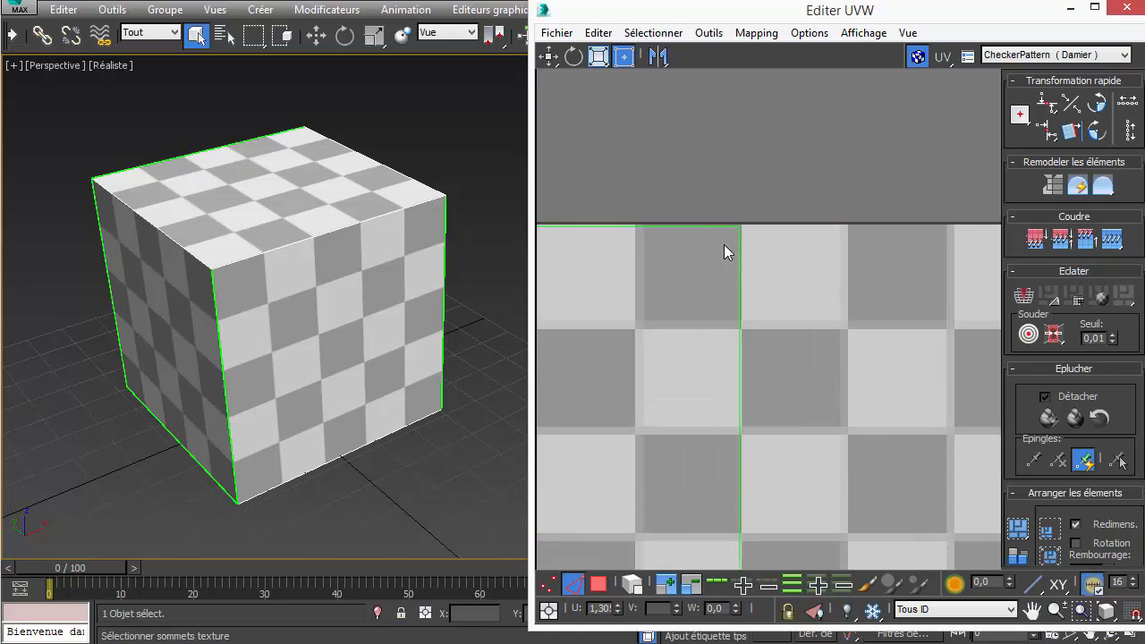
{"action": "scroll", "coordinate": [668, 295], "scroll_direction": "down", "scroll_amount": 6}
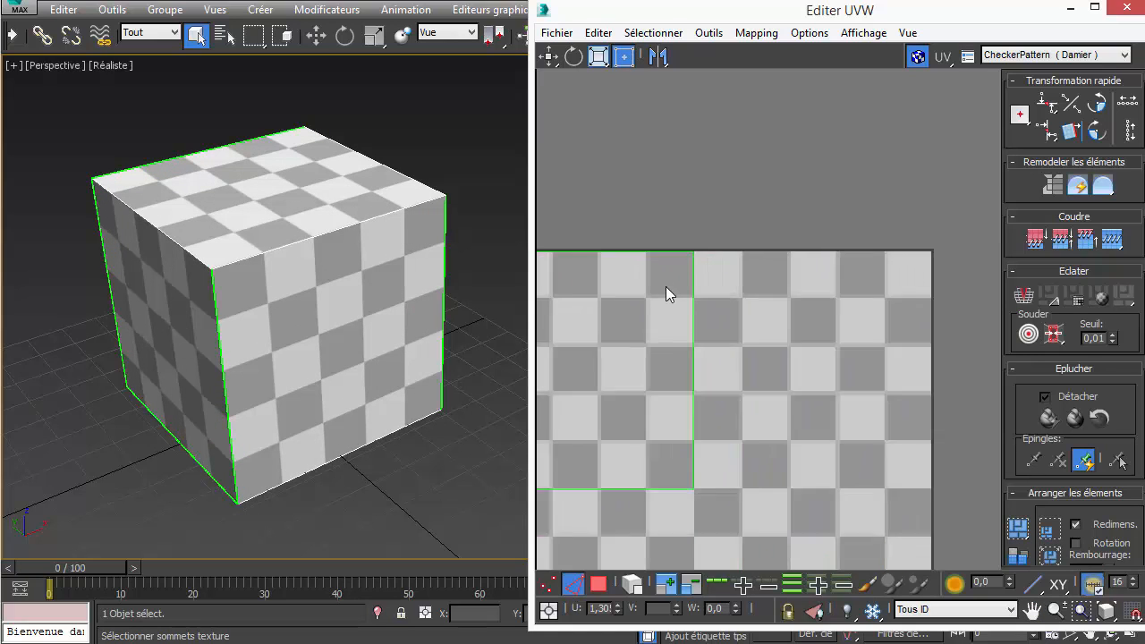
{"action": "scroll", "coordinate": [672, 125], "scroll_direction": "up", "scroll_amount": 4}
{"action": "middle_click_drag", "start_coordinate": [672, 117], "coordinate": [757, 242]}
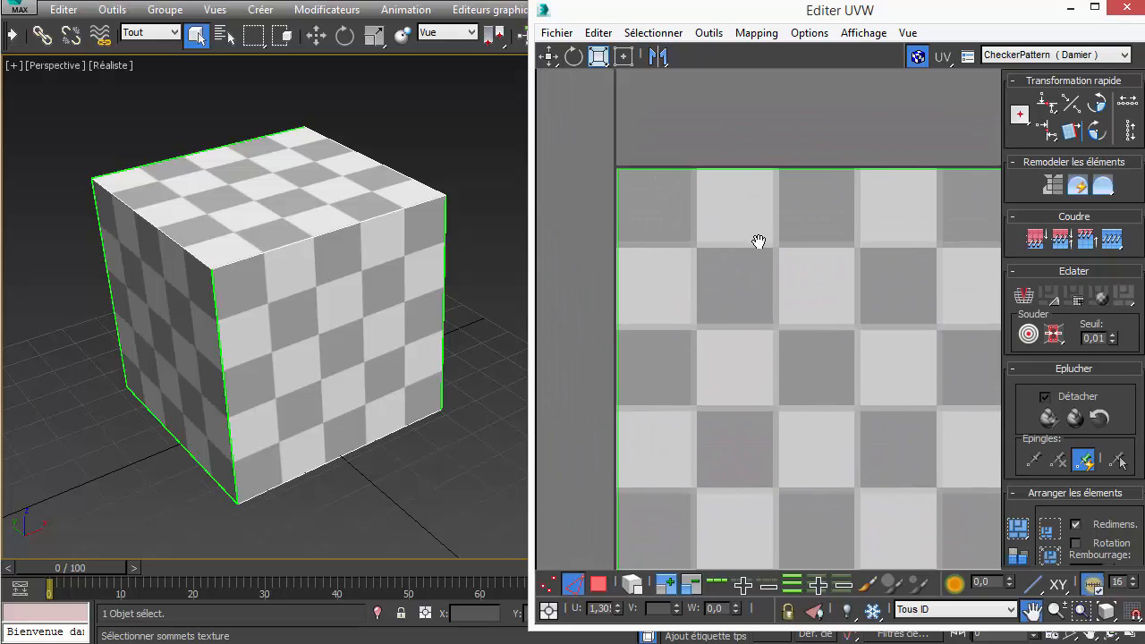
{"action": "left_click", "coordinate": [625, 206]}
{"action": "left_click_drag", "start_coordinate": [625, 205], "coordinate": [597, 233]}
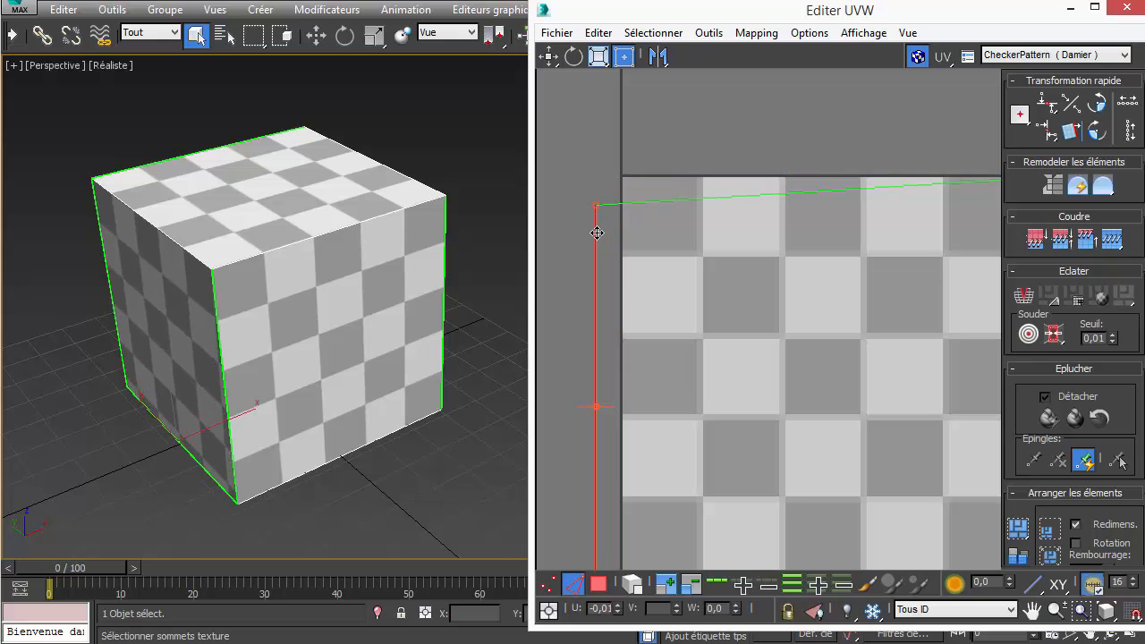
{"action": "key", "text": "ctrl+z"}
{"action": "scroll", "coordinate": [678, 262], "scroll_direction": "down", "scroll_amount": 3}
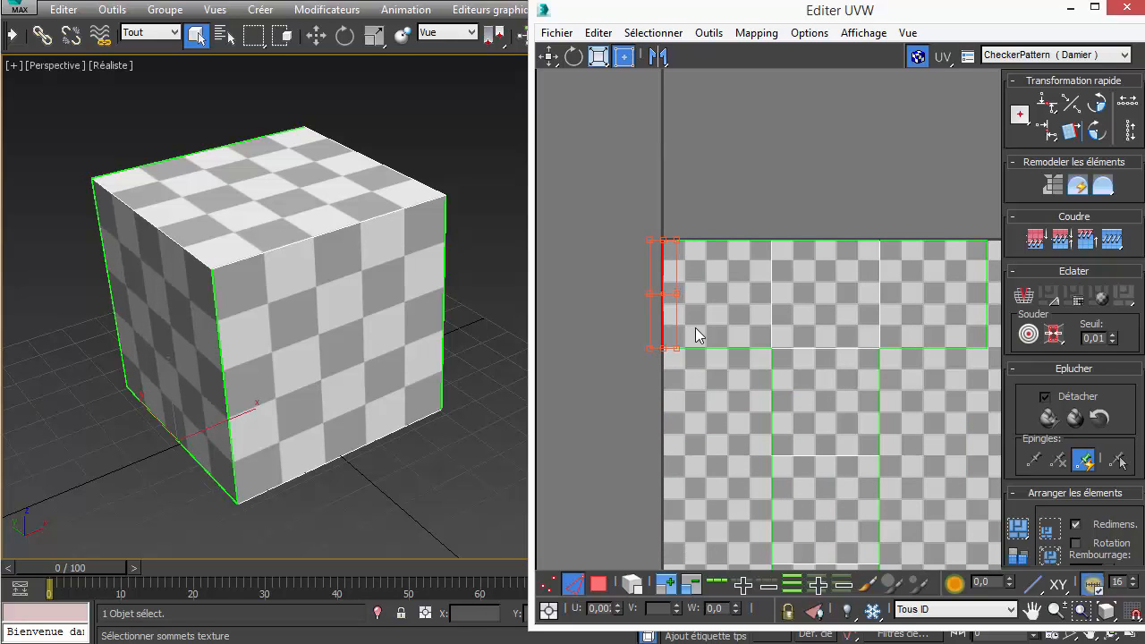
{"action": "scroll", "coordinate": [647, 398], "scroll_direction": "down", "scroll_amount": 2}
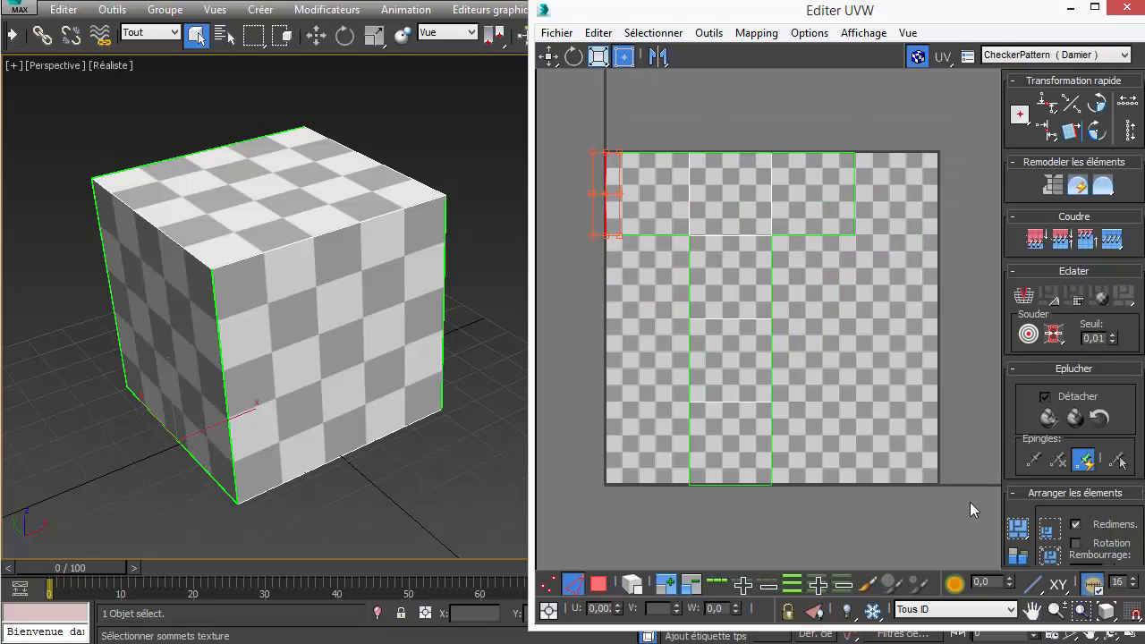
{"action": "left_click", "coordinate": [653, 342]}
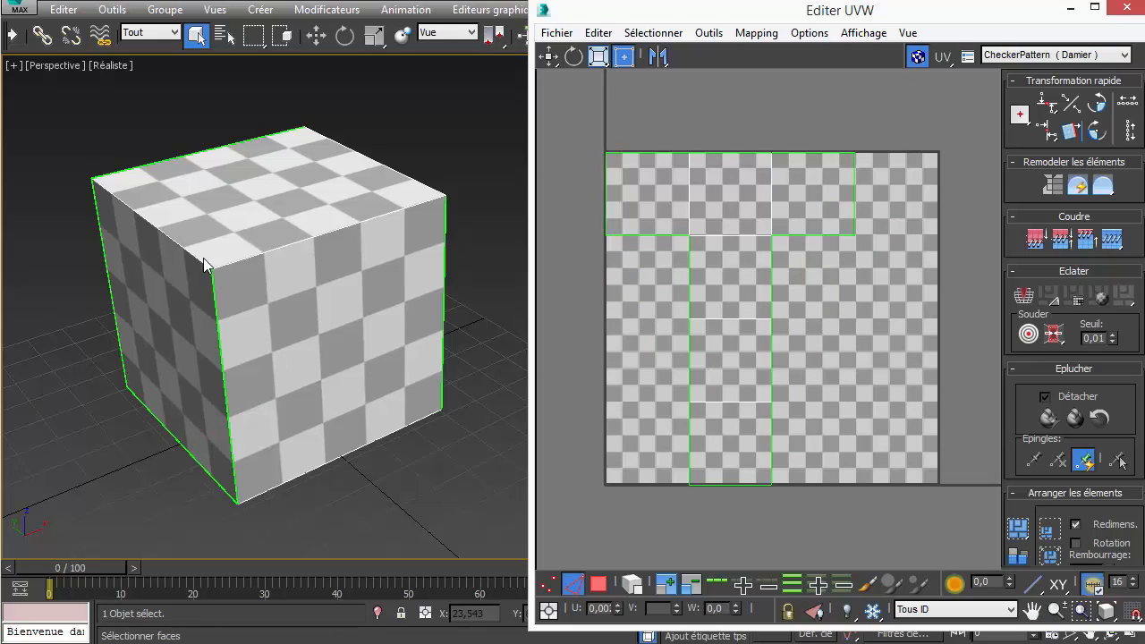
Step: Close the UV editor and convert the unwrapped box to Poly éditable
{"action": "middle_click_drag", "start_coordinate": [236, 285], "coordinate": [483, 269], "text": "alt"}
{"action": "left_click", "coordinate": [1115, 12]}
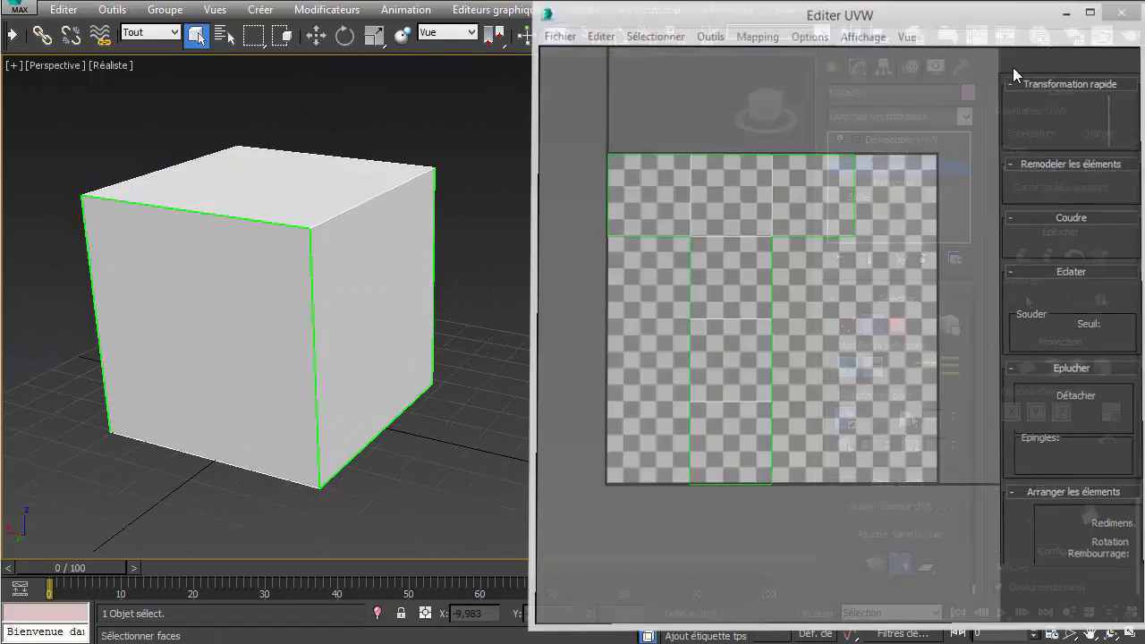
{"action": "right_click", "coordinate": [512, 257]}
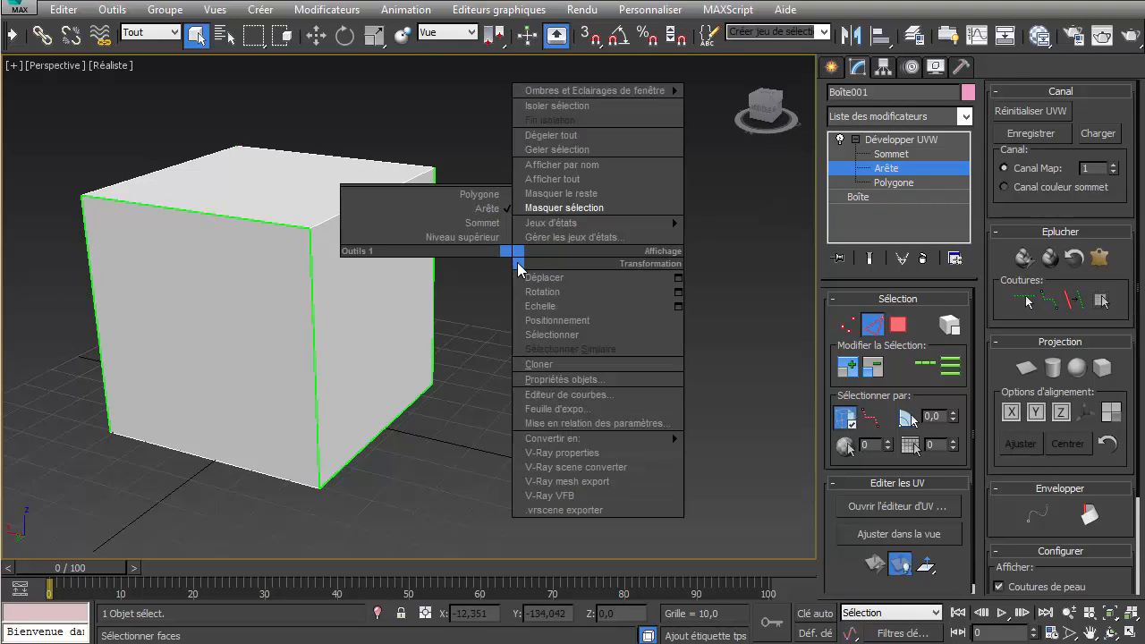
{"action": "mouse_move", "coordinate": [596, 439]}
{"action": "left_click", "coordinate": [730, 454]}
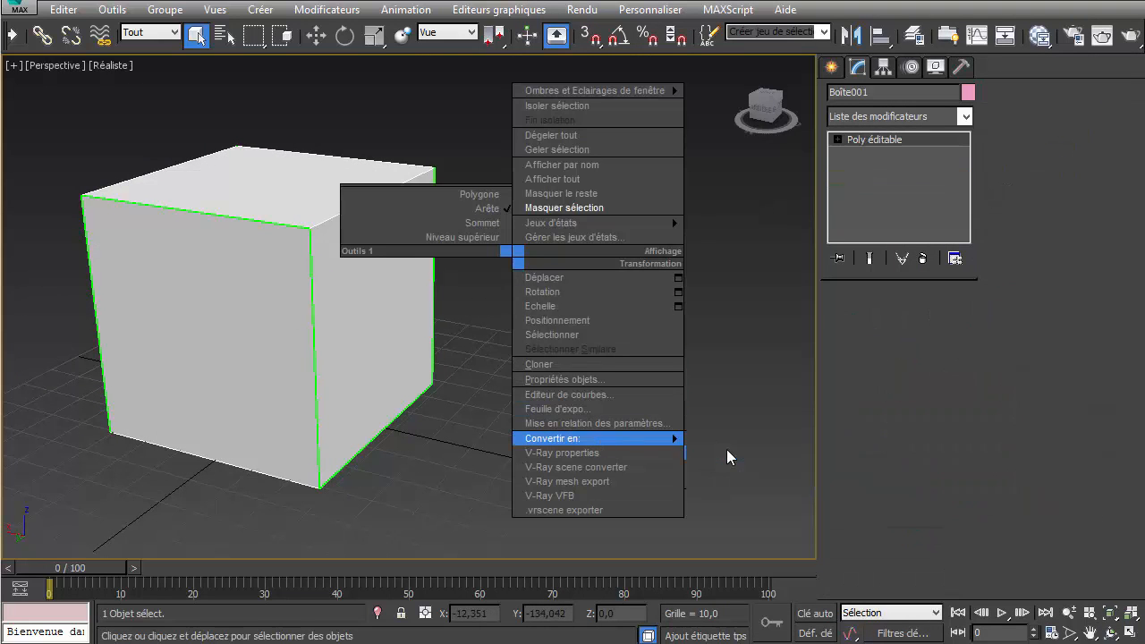
{"action": "middle_click_drag", "start_coordinate": [287, 259], "coordinate": [795, 285], "text": "alt"}
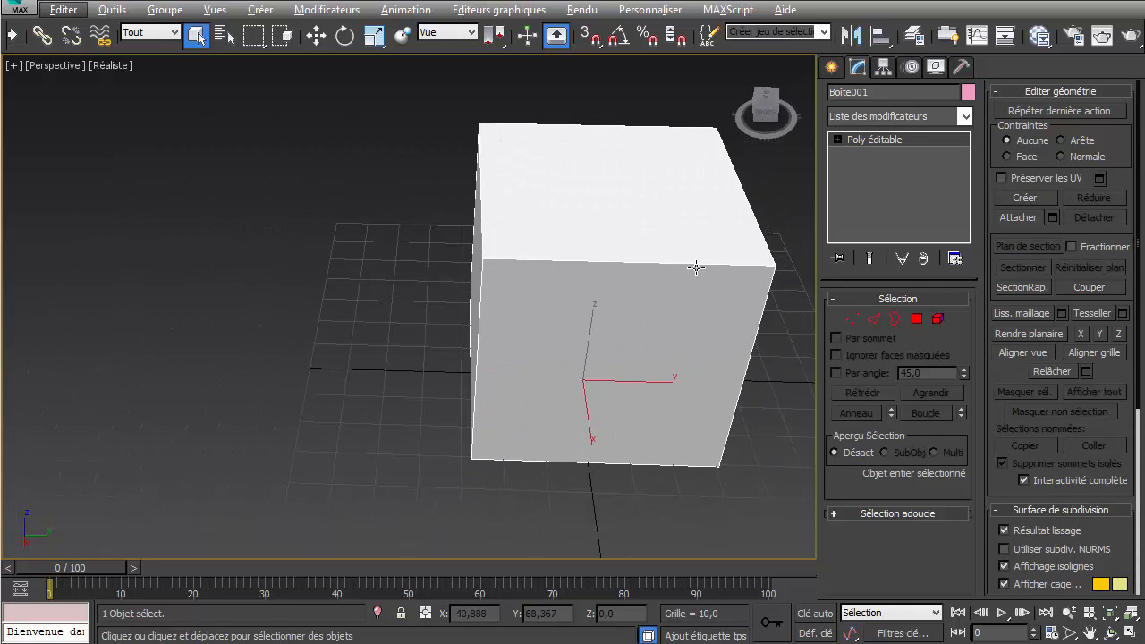
Step: Open the Viewport Canvas tools with Fenêtre toile and dock them beside the viewport
{"action": "left_click", "coordinate": [112, 10]}
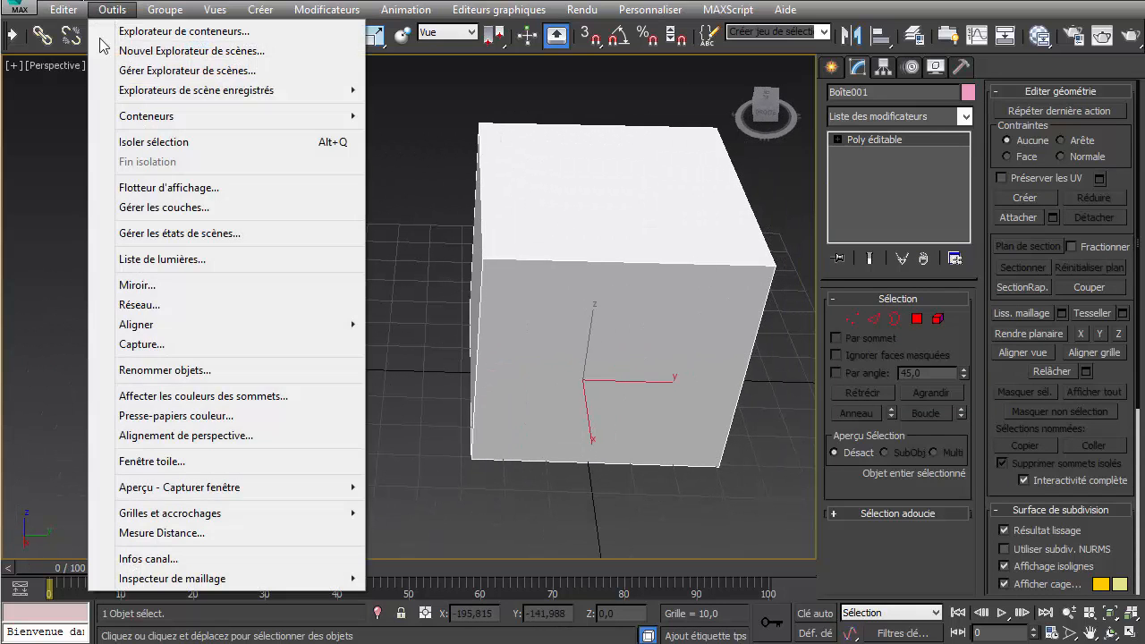
{"action": "left_click", "coordinate": [152, 462]}
{"action": "left_click_drag", "start_coordinate": [167, 123], "coordinate": [11, 94]}
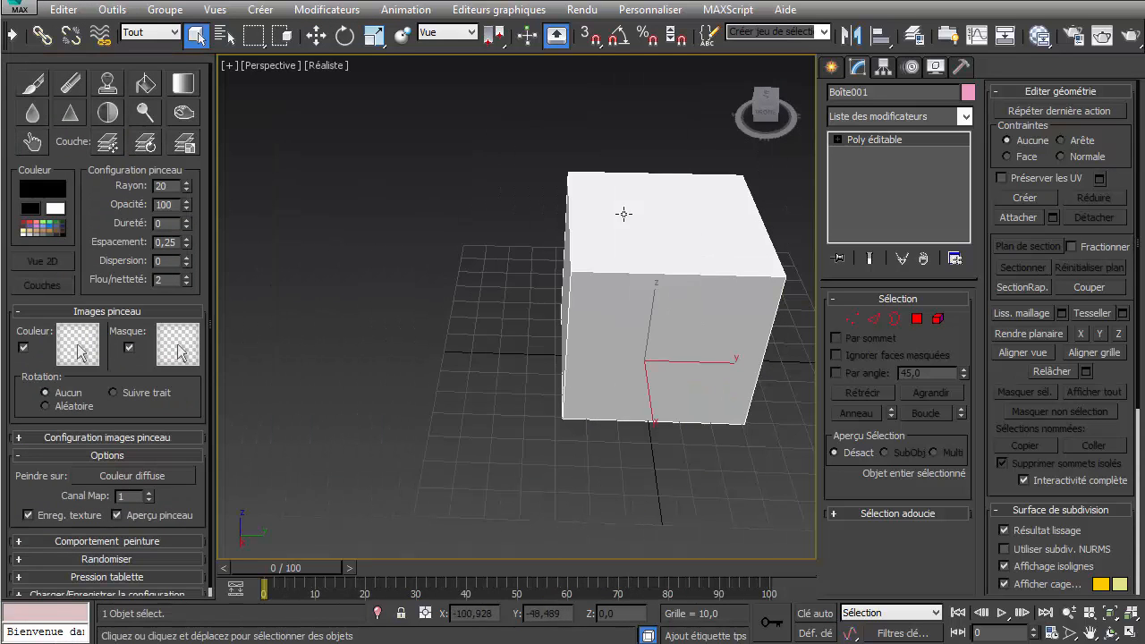
Step: Paint continuous black strokes across all the cube's faces, including the underside, with the brush at radius 20
{"action": "middle_click_drag", "start_coordinate": [621, 213], "coordinate": [533, 205]}
{"action": "left_click", "coordinate": [33, 84]}
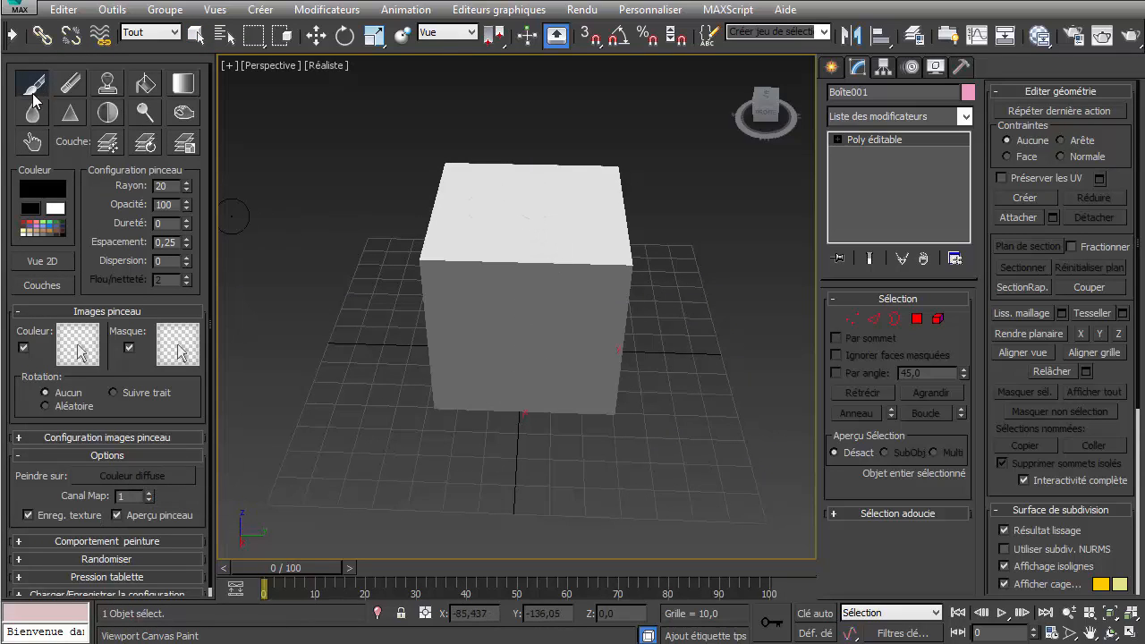
{"action": "left_click", "coordinate": [582, 198]}
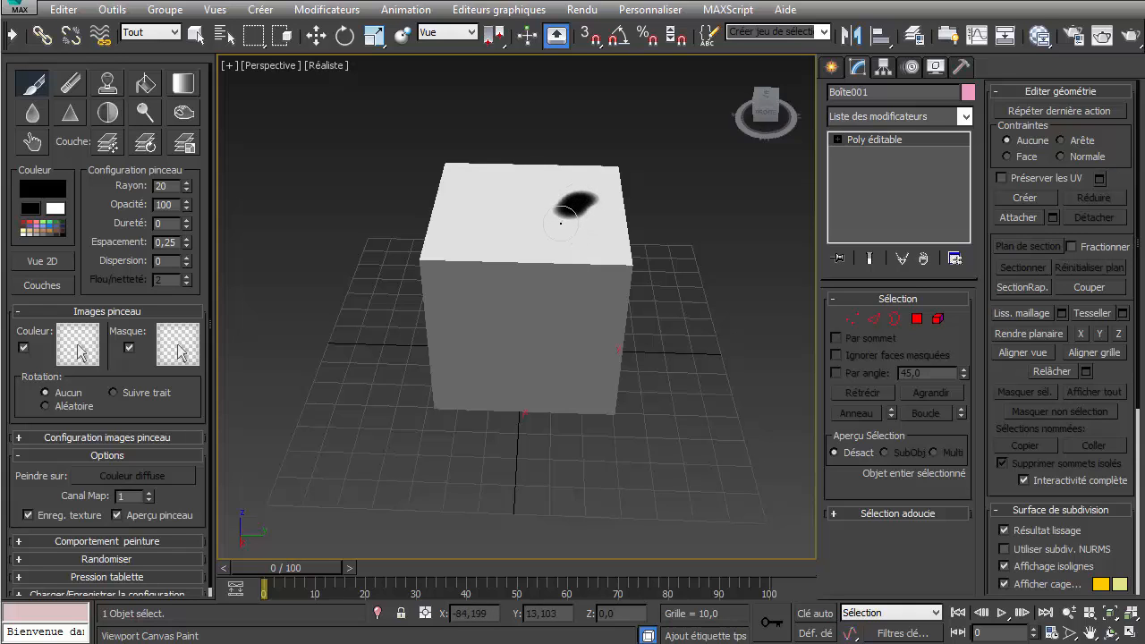
{"action": "mouse_move", "coordinate": [560, 223]}
{"action": "left_mouse_down"}
{"action": "mouse_move", "coordinate": [480, 376]}
{"action": "mouse_move", "coordinate": [426, 368]}
{"action": "left_mouse_up"}
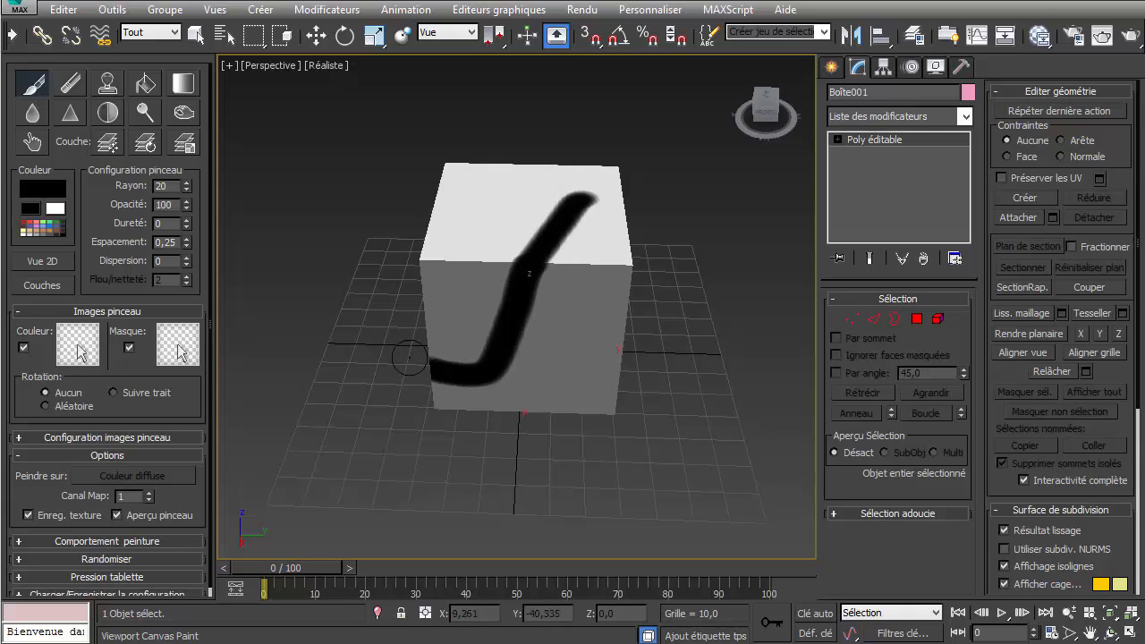
{"action": "middle_click_drag", "start_coordinate": [410, 358], "coordinate": [564, 346], "text": "alt"}
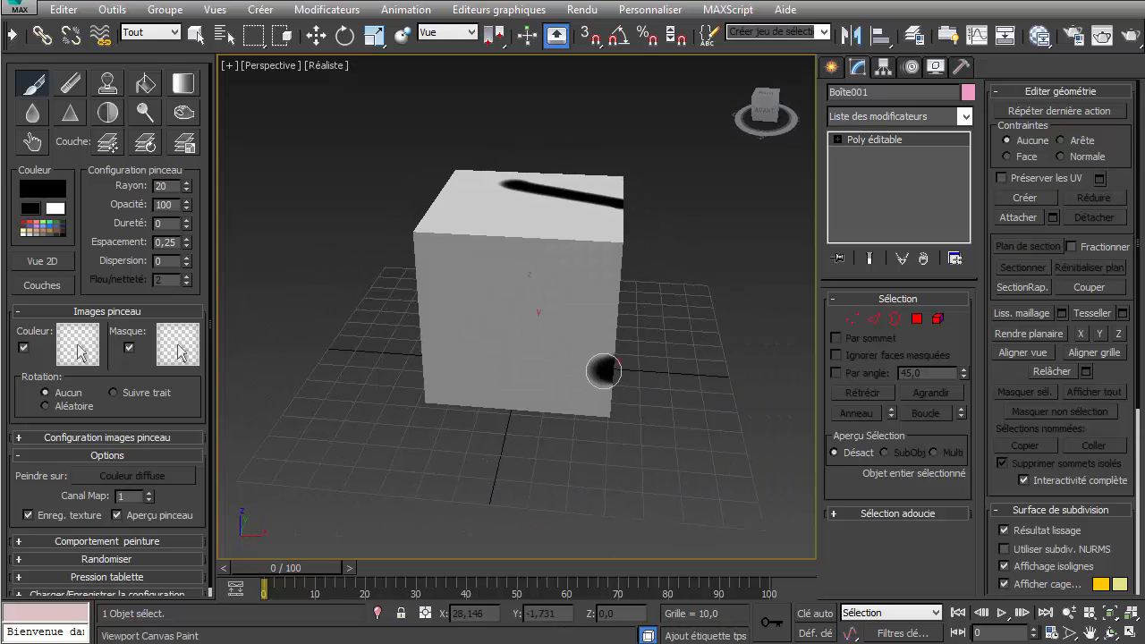
{"action": "mouse_move", "coordinate": [604, 370]}
{"action": "left_mouse_down"}
{"action": "mouse_move", "coordinate": [439, 378]}
{"action": "mouse_move", "coordinate": [407, 362]}
{"action": "left_mouse_up"}
{"action": "middle_click_drag", "start_coordinate": [407, 363], "coordinate": [618, 304], "text": "alt"}
{"action": "mouse_move", "coordinate": [618, 304]}
{"action": "left_mouse_down"}
{"action": "mouse_move", "coordinate": [629, 383]}
{"action": "mouse_move", "coordinate": [588, 396]}
{"action": "mouse_move", "coordinate": [539, 388]}
{"action": "mouse_move", "coordinate": [520, 349]}
{"action": "mouse_move", "coordinate": [523, 254]}
{"action": "left_mouse_up"}
{"action": "middle_click_drag", "start_coordinate": [527, 242], "coordinate": [478, 264], "text": "alt"}
{"action": "mouse_move", "coordinate": [482, 266]}
{"action": "left_mouse_down"}
{"action": "mouse_move", "coordinate": [502, 315]}
{"action": "mouse_move", "coordinate": [497, 338]}
{"action": "left_mouse_up"}
{"action": "middle_click_drag", "start_coordinate": [462, 408], "coordinate": [595, 274], "text": "alt"}
{"action": "mouse_move", "coordinate": [508, 234]}
{"action": "left_mouse_down"}
{"action": "mouse_move", "coordinate": [470, 266]}
{"action": "mouse_move", "coordinate": [449, 349]}
{"action": "mouse_move", "coordinate": [525, 375]}
{"action": "mouse_move", "coordinate": [586, 364]}
{"action": "left_mouse_up"}
{"action": "mouse_move", "coordinate": [597, 360]}
{"action": "middle_mouse_down", "text": "alt"}
{"action": "mouse_move", "coordinate": [651, 328]}
{"action": "mouse_move", "coordinate": [622, 233]}
{"action": "middle_mouse_up", "text": "alt"}
{"action": "mouse_move", "coordinate": [413, 340]}
{"action": "left_mouse_down"}
{"action": "mouse_move", "coordinate": [371, 304]}
{"action": "mouse_move", "coordinate": [421, 371]}
{"action": "left_mouse_up"}
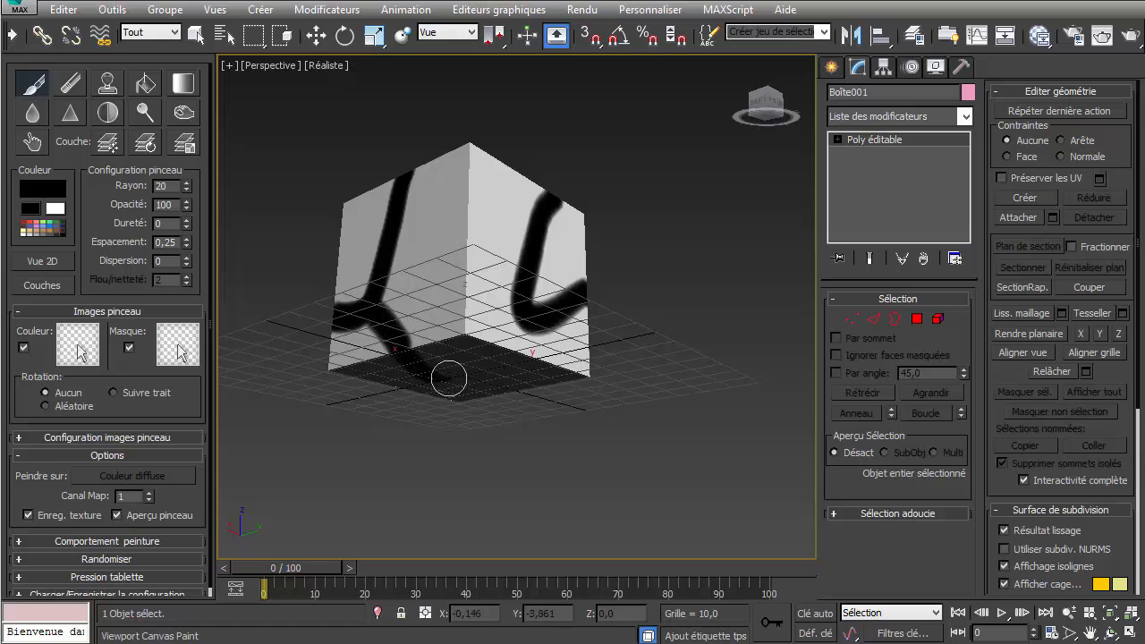
{"action": "left_click_drag", "start_coordinate": [497, 356], "coordinate": [524, 335]}
{"action": "mouse_move", "coordinate": [534, 323]}
{"action": "middle_mouse_down", "text": "alt"}
{"action": "mouse_move", "coordinate": [529, 355]}
{"action": "mouse_move", "coordinate": [511, 289]}
{"action": "mouse_move", "coordinate": [459, 245]}
{"action": "mouse_move", "coordinate": [463, 397]}
{"action": "middle_mouse_up", "text": "alt"}
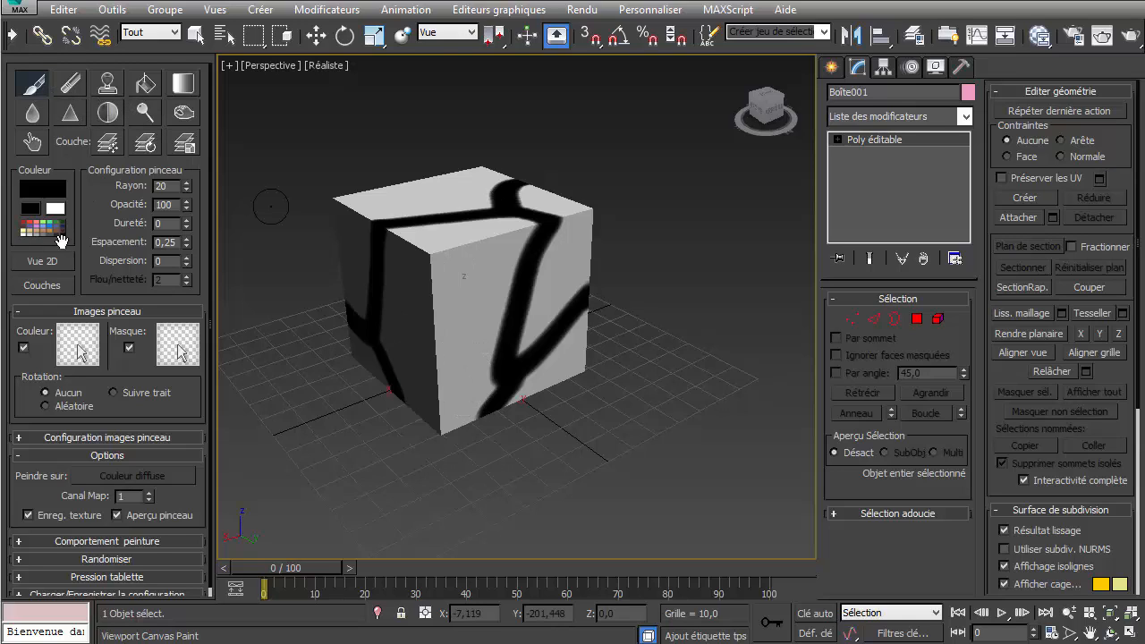
Step: Switch the paint colour between white and black, ending on black, and open the colour palette
{"action": "left_click", "coordinate": [57, 208]}
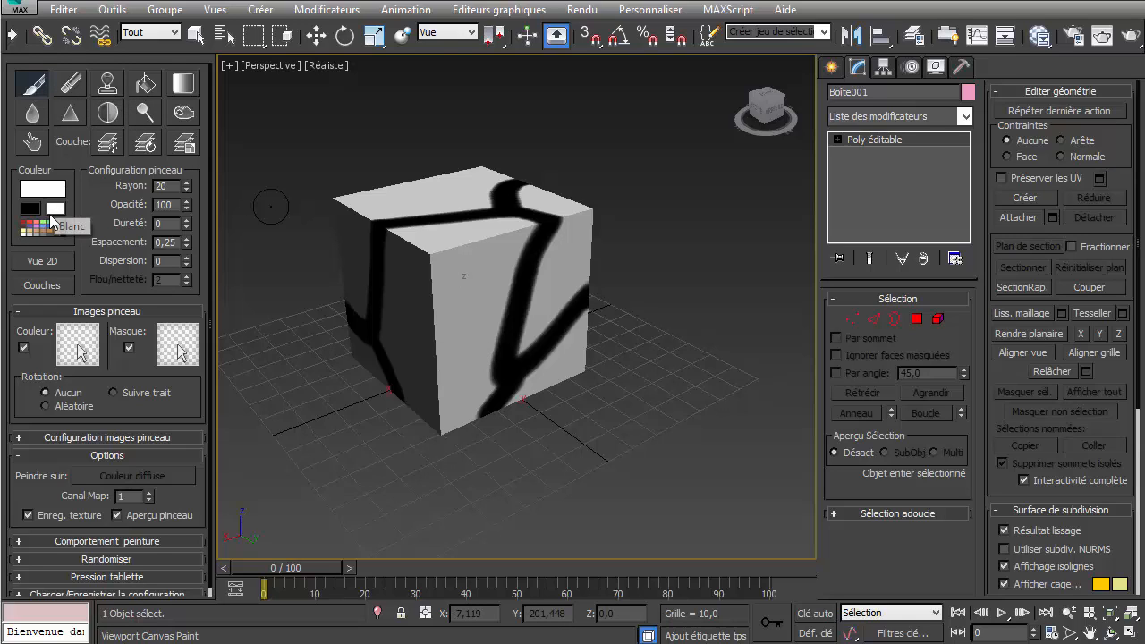
{"action": "left_click", "coordinate": [38, 211]}
{"action": "left_click", "coordinate": [53, 212]}
{"action": "left_click", "coordinate": [30, 213]}
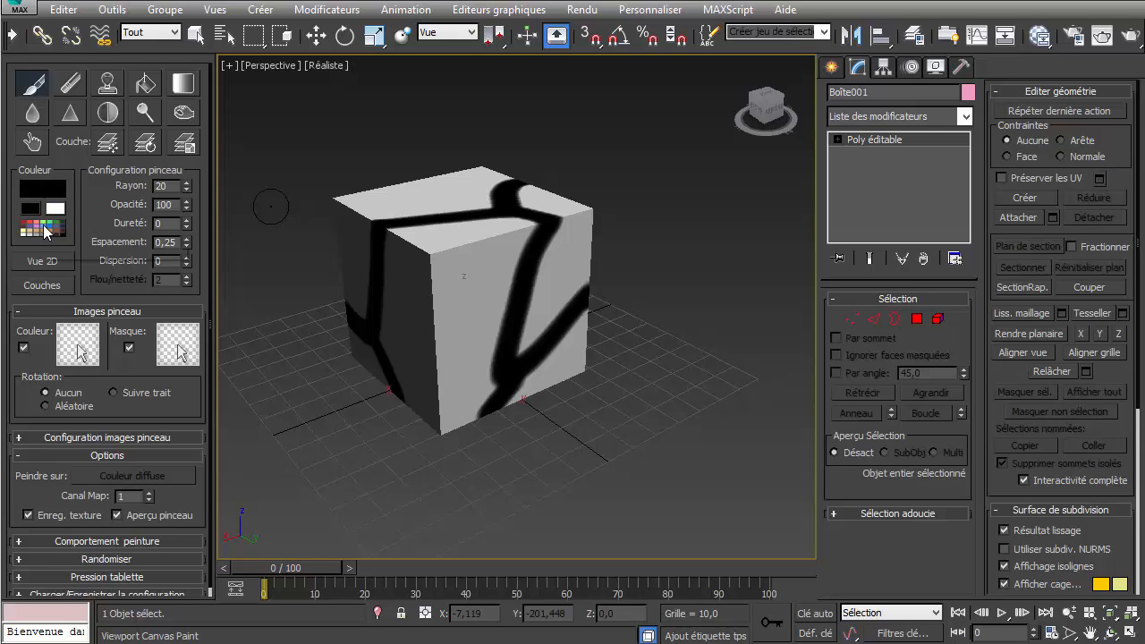
{"action": "left_click", "coordinate": [45, 230]}
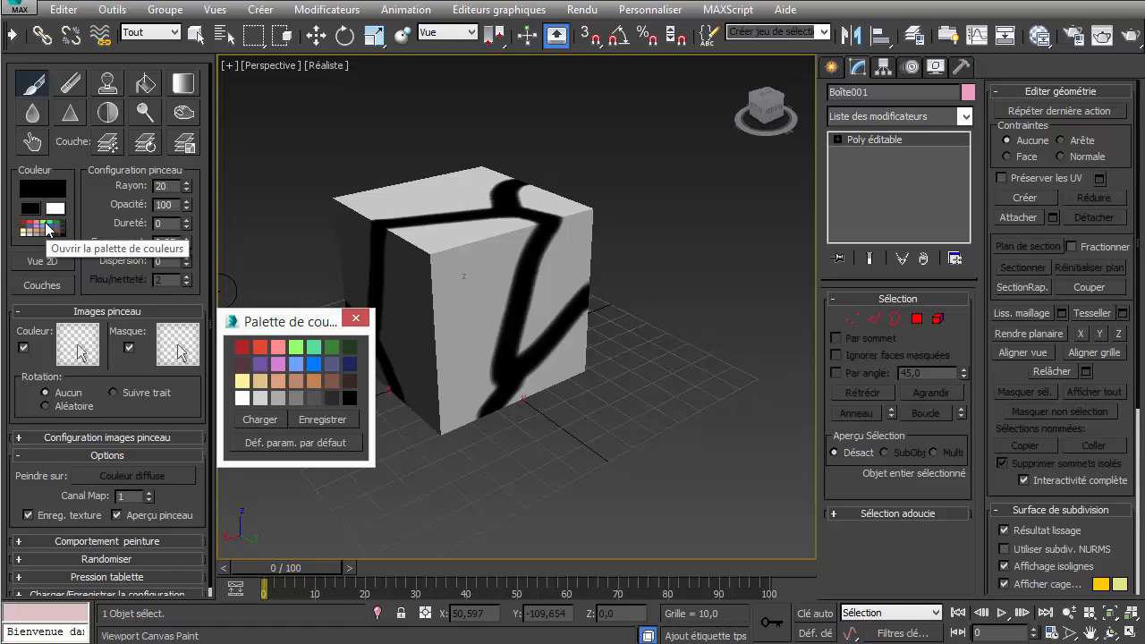
Step: Open the 2D paint view, move it clear of the cube and paint a black stroke down the T layout's central strip
{"action": "left_click", "coordinate": [47, 261]}
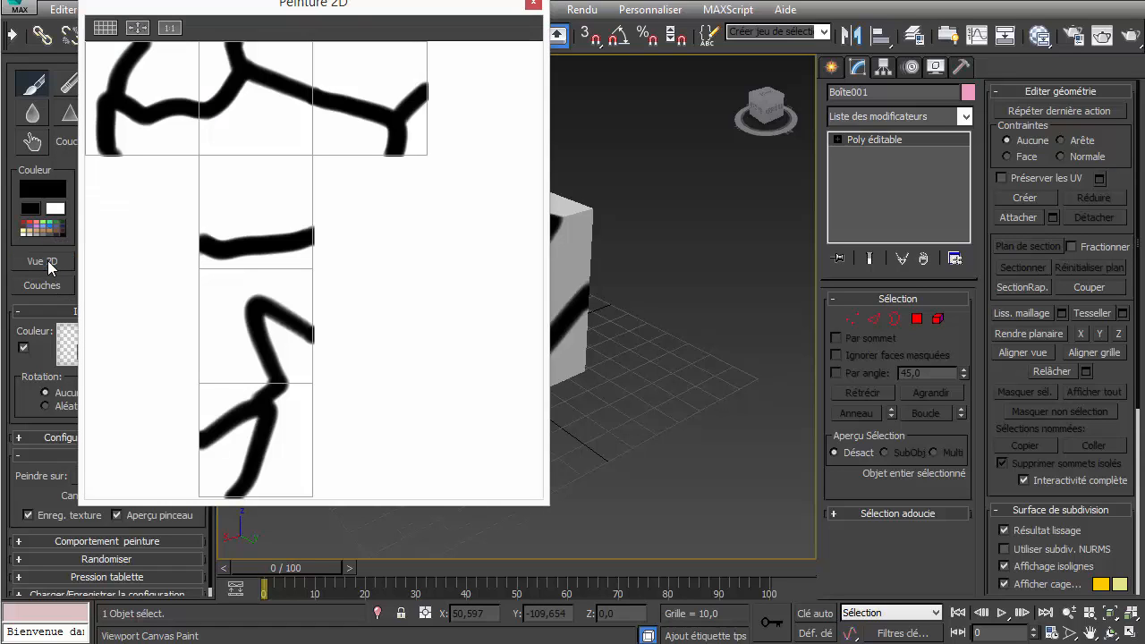
{"action": "left_click_drag", "start_coordinate": [394, 18], "coordinate": [997, 76]}
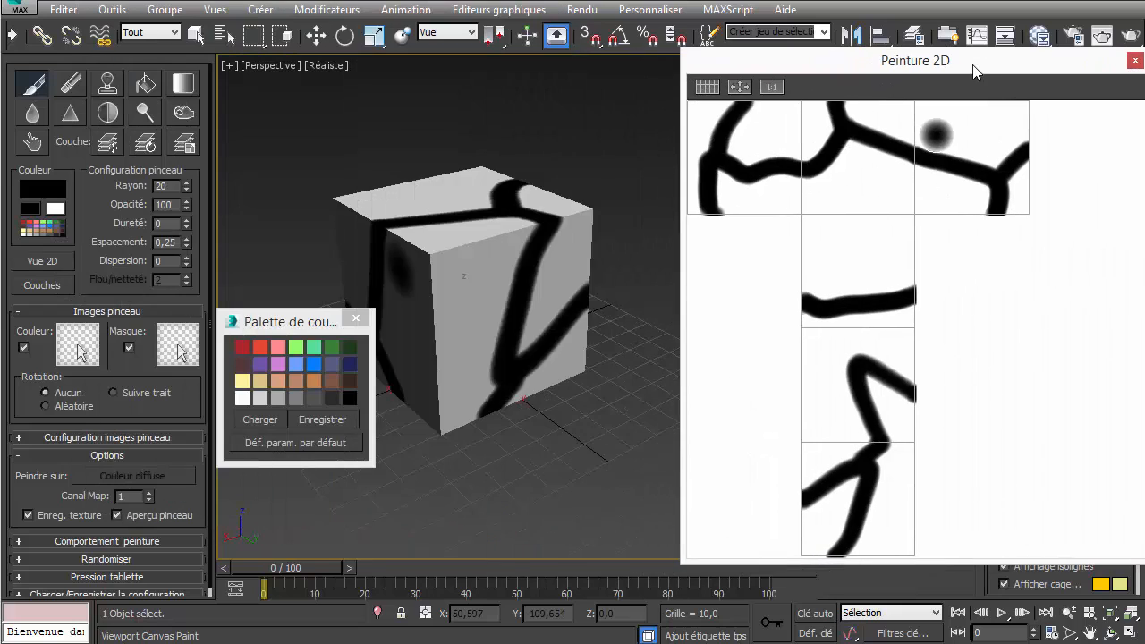
{"action": "mouse_move", "coordinate": [827, 183]}
{"action": "left_mouse_down"}
{"action": "mouse_move", "coordinate": [850, 309]}
{"action": "mouse_move", "coordinate": [860, 507]}
{"action": "left_mouse_up"}
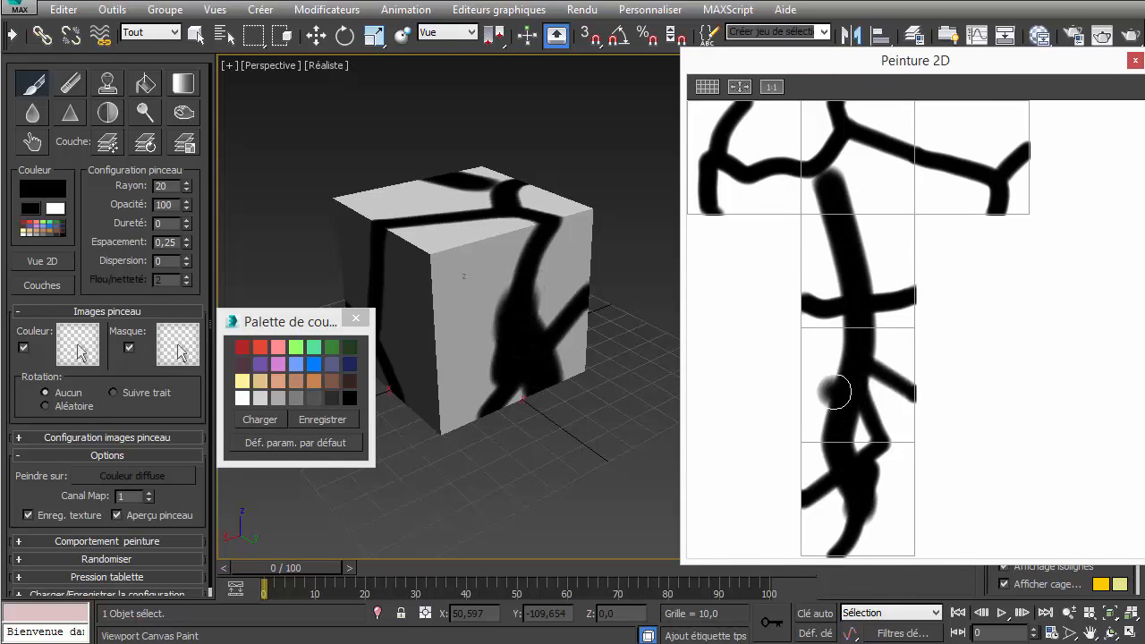
Step: Open the Couches window and paint black strokes across the T layout's arms and down into the empty area outside the UVs
{"action": "left_click", "coordinate": [41, 286]}
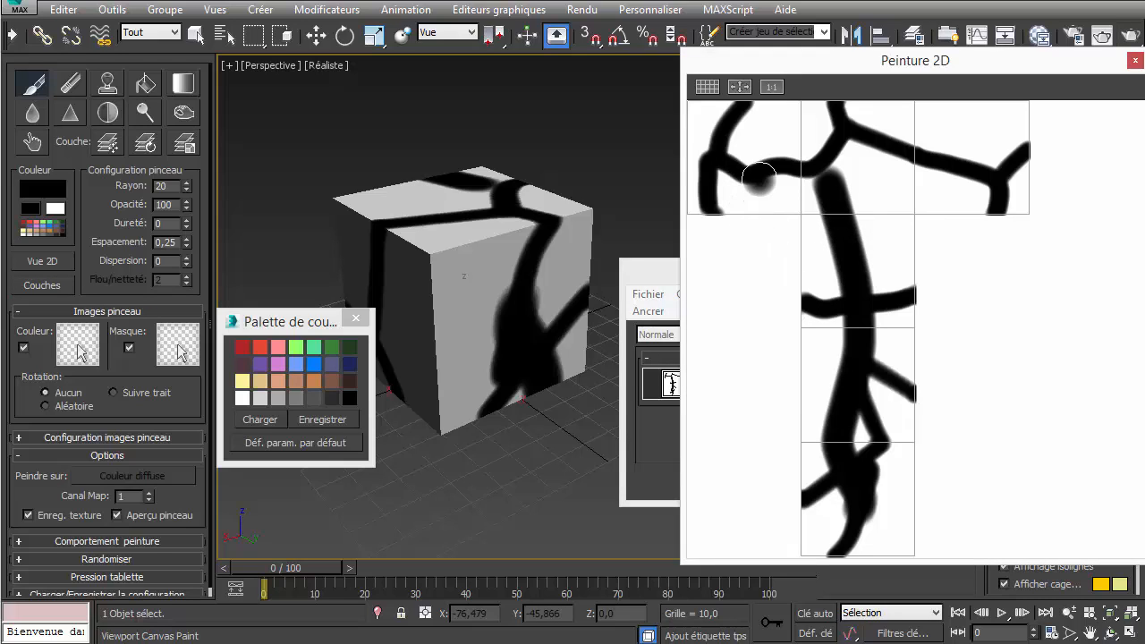
{"action": "mouse_move", "coordinate": [759, 179]}
{"action": "left_mouse_down"}
{"action": "mouse_move", "coordinate": [810, 158]}
{"action": "mouse_move", "coordinate": [848, 245]}
{"action": "mouse_move", "coordinate": [899, 183]}
{"action": "mouse_move", "coordinate": [951, 168]}
{"action": "left_mouse_up"}
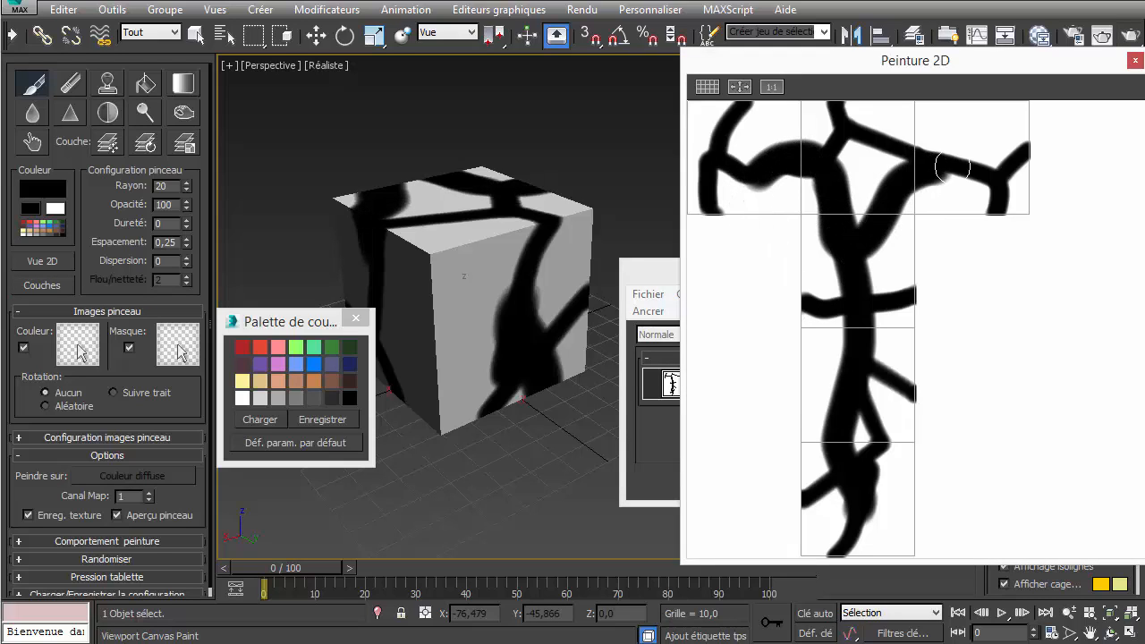
{"action": "left_click_drag", "start_coordinate": [757, 183], "coordinate": [755, 295]}
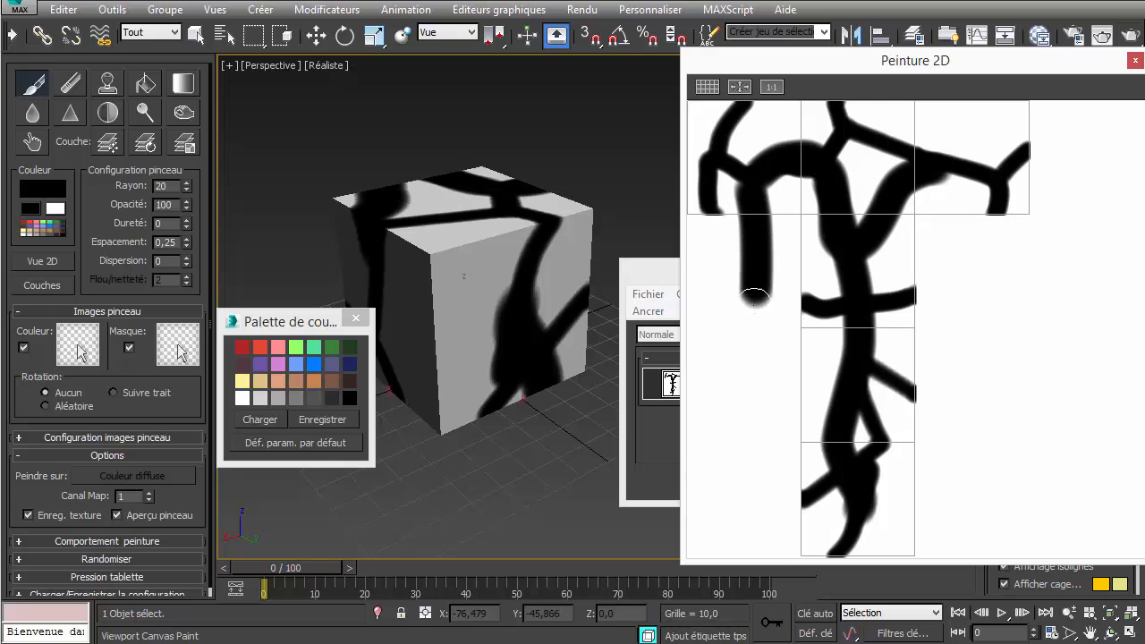
Step: Paint black strokes on the cube across the vertical edge shared by two side faces, bridging the UV seam
{"action": "mouse_move", "coordinate": [498, 243]}
{"action": "middle_mouse_down"}
{"action": "mouse_move", "coordinate": [507, 213]}
{"action": "mouse_move", "coordinate": [492, 219]}
{"action": "mouse_move", "coordinate": [542, 252]}
{"action": "mouse_move", "coordinate": [523, 264]}
{"action": "middle_mouse_up"}
{"action": "mouse_move", "coordinate": [445, 226]}
{"action": "middle_mouse_down", "text": "alt"}
{"action": "mouse_move", "coordinate": [519, 150]}
{"action": "mouse_move", "coordinate": [548, 152]}
{"action": "middle_mouse_up", "text": "alt"}
{"action": "middle_click_drag", "start_coordinate": [372, 256], "coordinate": [686, 145], "text": "alt"}
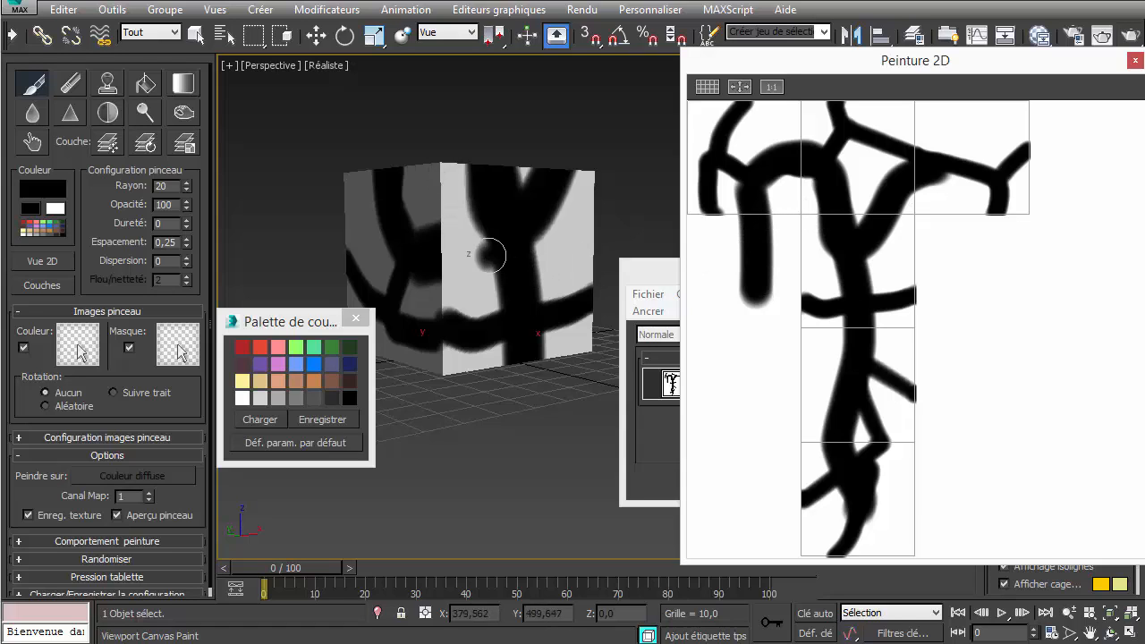
{"action": "left_click", "coordinate": [449, 240]}
{"action": "mouse_move", "coordinate": [442, 237]}
{"action": "left_mouse_down"}
{"action": "mouse_move", "coordinate": [495, 240]}
{"action": "mouse_move", "coordinate": [480, 235]}
{"action": "left_mouse_up"}
{"action": "left_click_drag", "start_coordinate": [439, 268], "coordinate": [515, 266]}
{"action": "middle_click_drag", "start_coordinate": [501, 258], "coordinate": [532, 286], "text": "alt"}
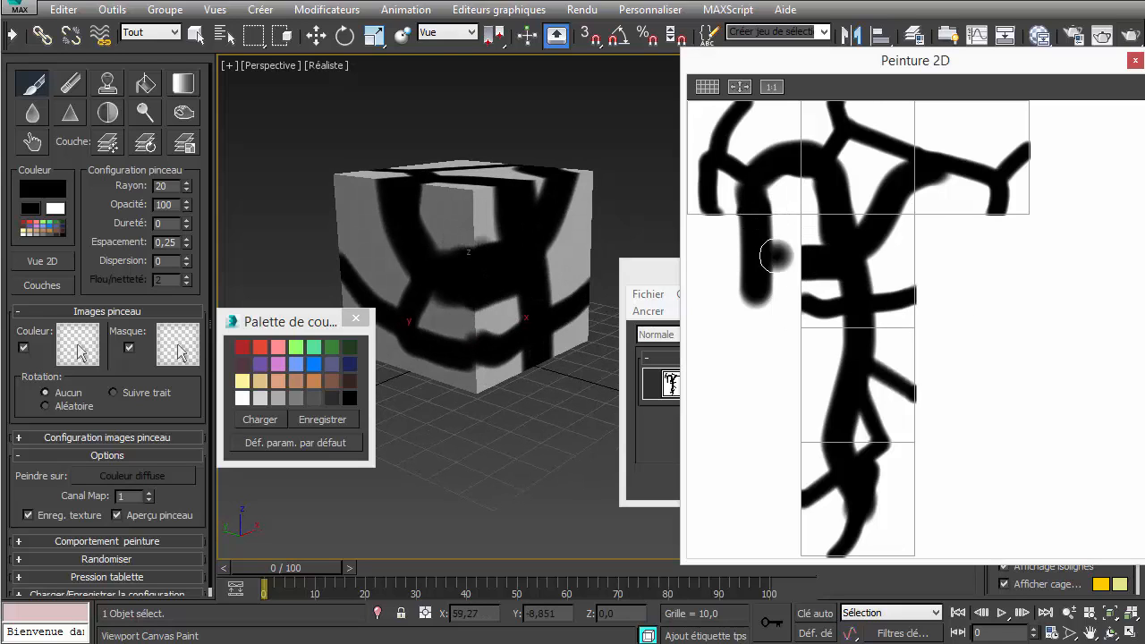
{"action": "middle_click_drag", "start_coordinate": [493, 274], "coordinate": [494, 277], "text": "alt"}
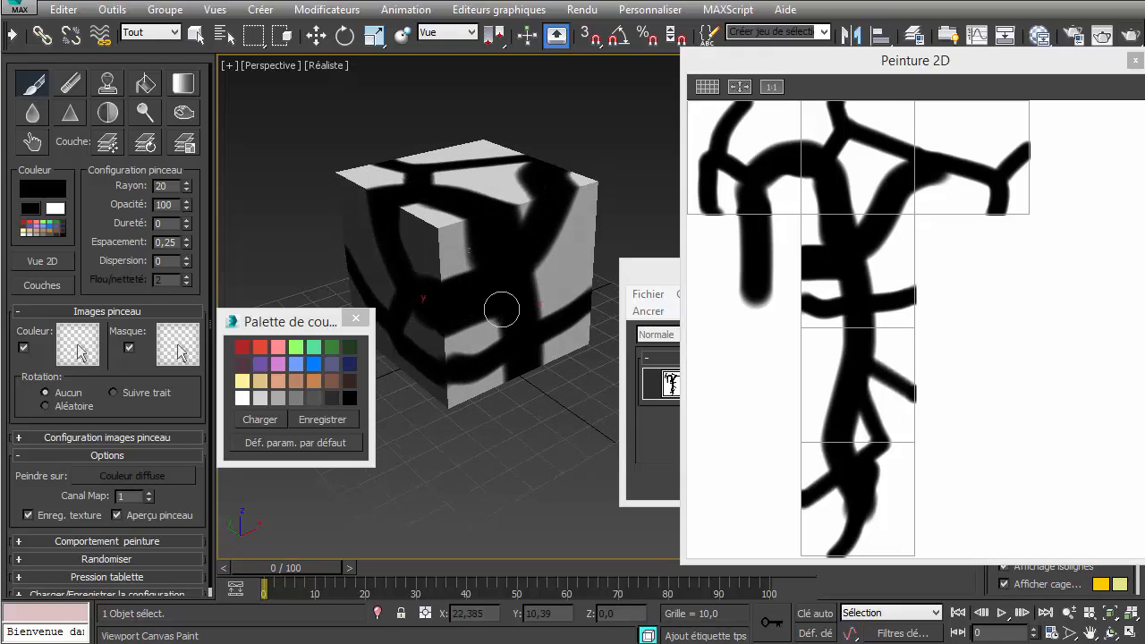
Step: Fill the cube's painted faces with white using Remplir and close the Peinture 2D window
{"action": "left_click", "coordinate": [146, 87]}
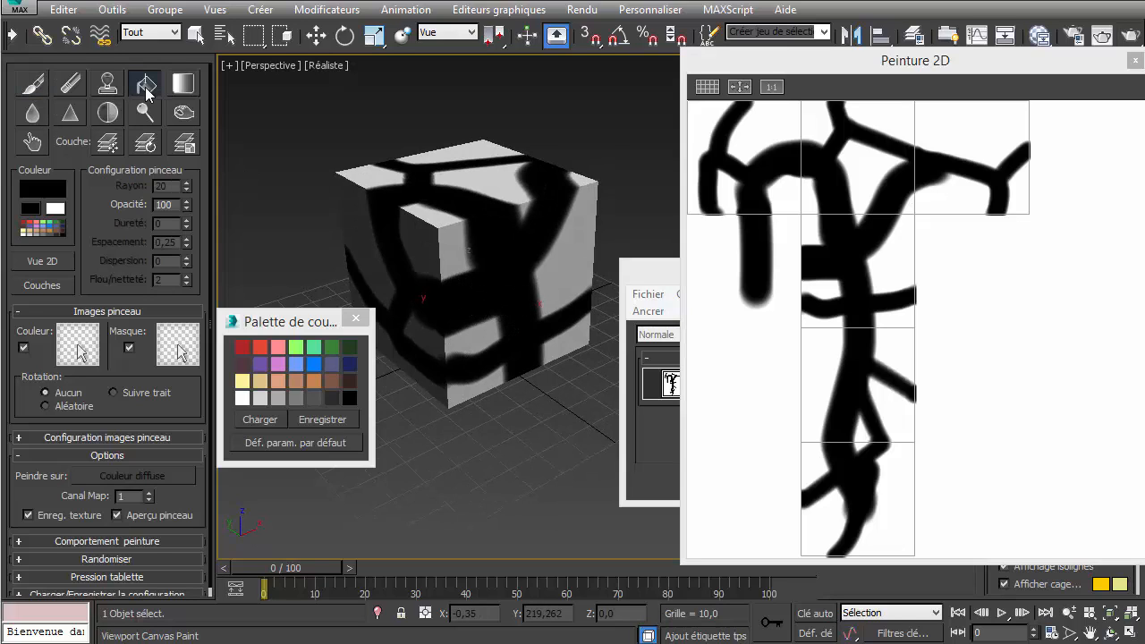
{"action": "left_click", "coordinate": [55, 210]}
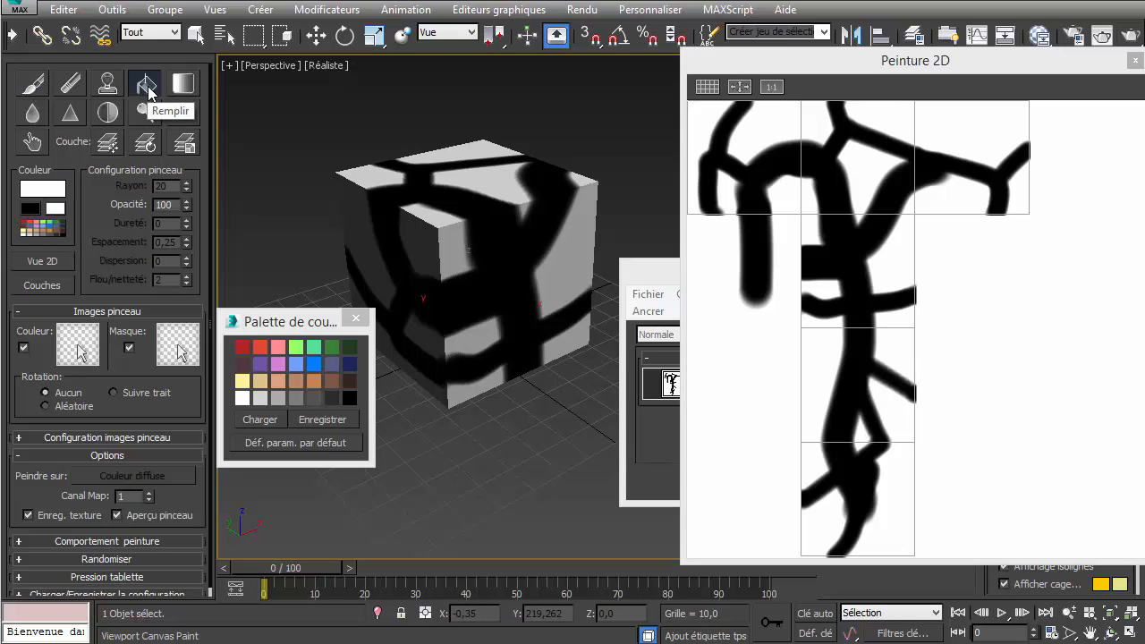
{"action": "left_click", "coordinate": [407, 308]}
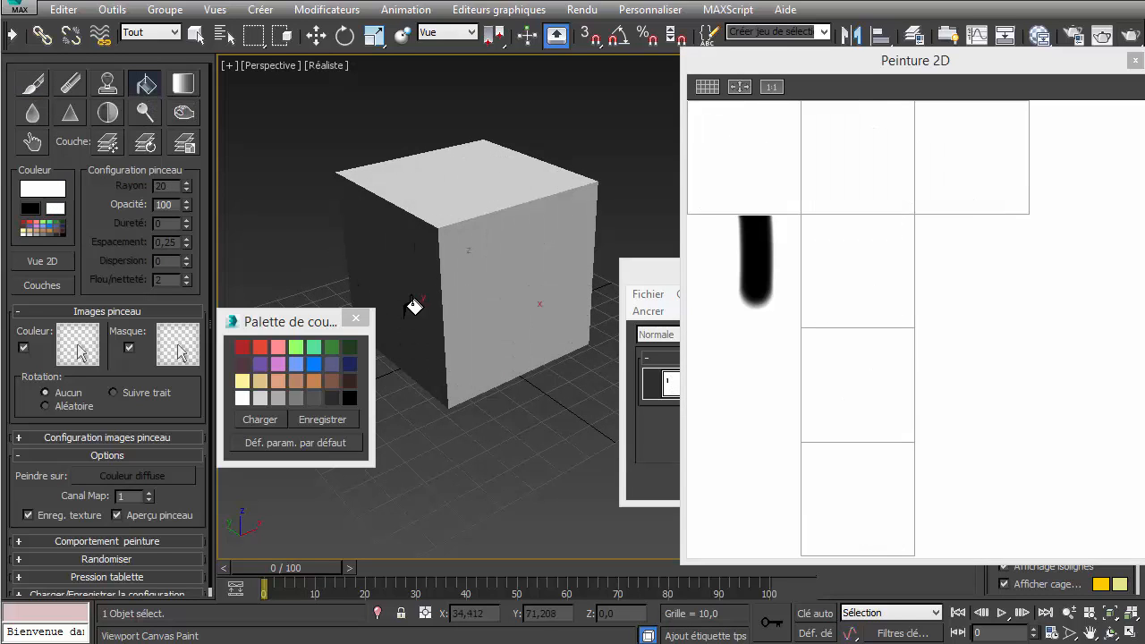
{"action": "left_click", "coordinate": [1135, 63]}
Step: Reposition the Couches window and the colour palette so that they leave most of the cube uncovered
{"action": "left_click_drag", "start_coordinate": [765, 276], "coordinate": [743, 195]}
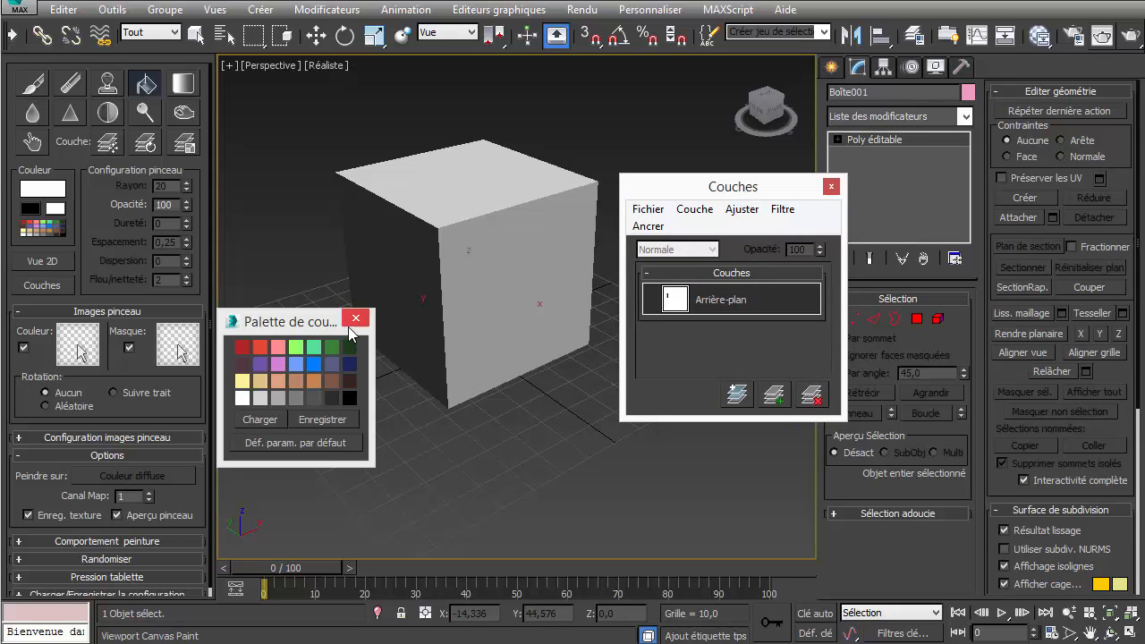
{"action": "left_click_drag", "start_coordinate": [299, 330], "coordinate": [137, 341]}
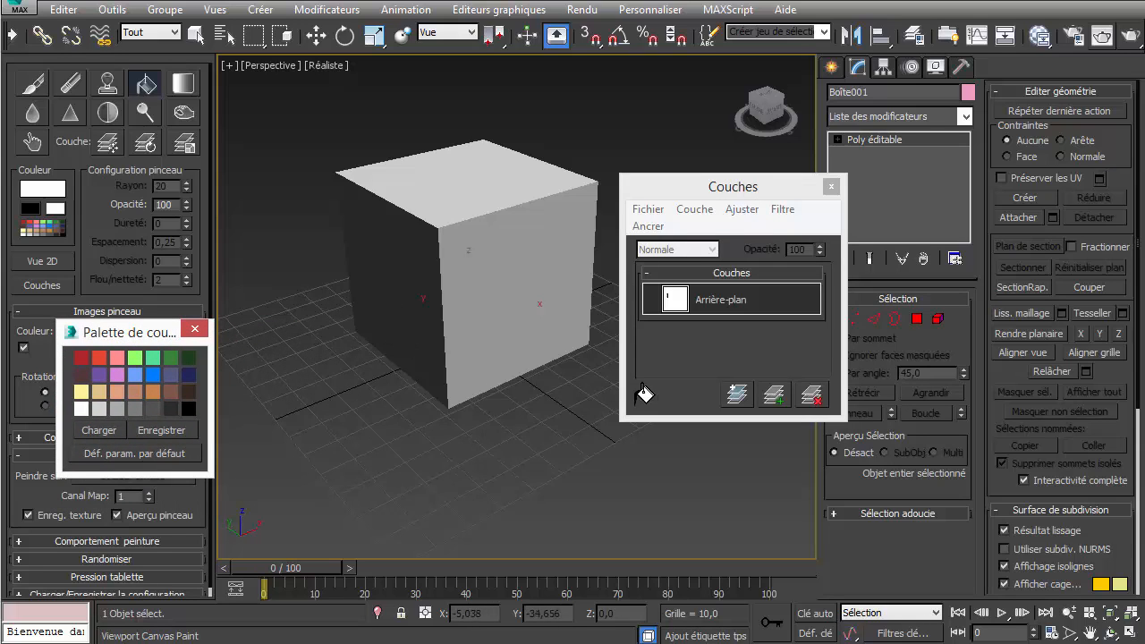
{"action": "left_click_drag", "start_coordinate": [749, 193], "coordinate": [710, 322]}
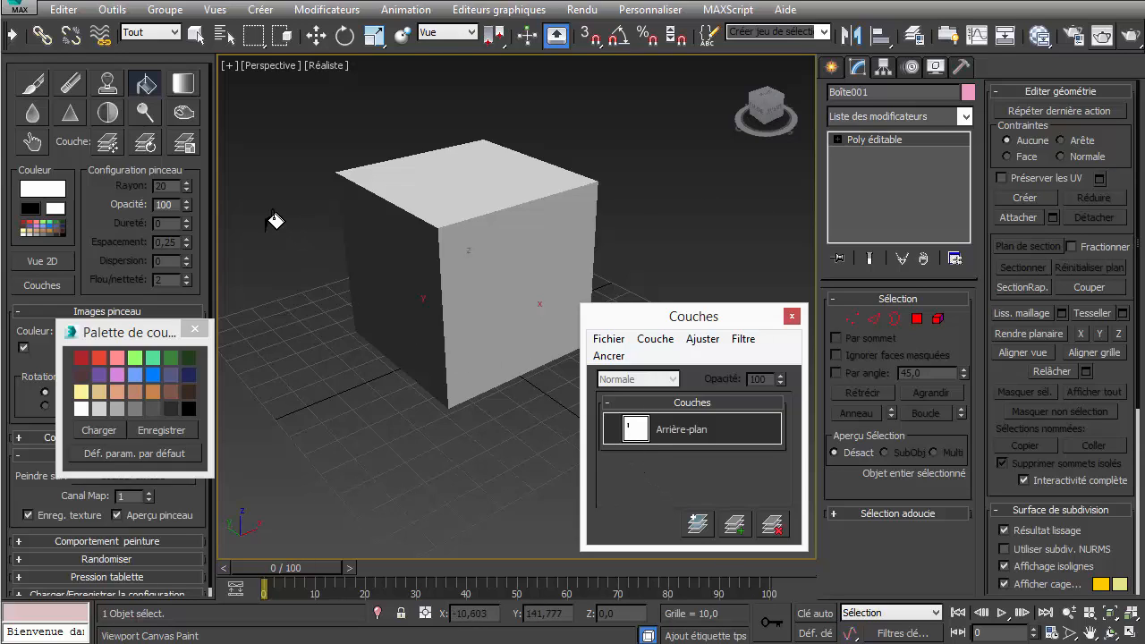
Step: Reopen the 2D paint view, fill the black mark outside the UV layout with white and close the view
{"action": "left_click", "coordinate": [40, 262]}
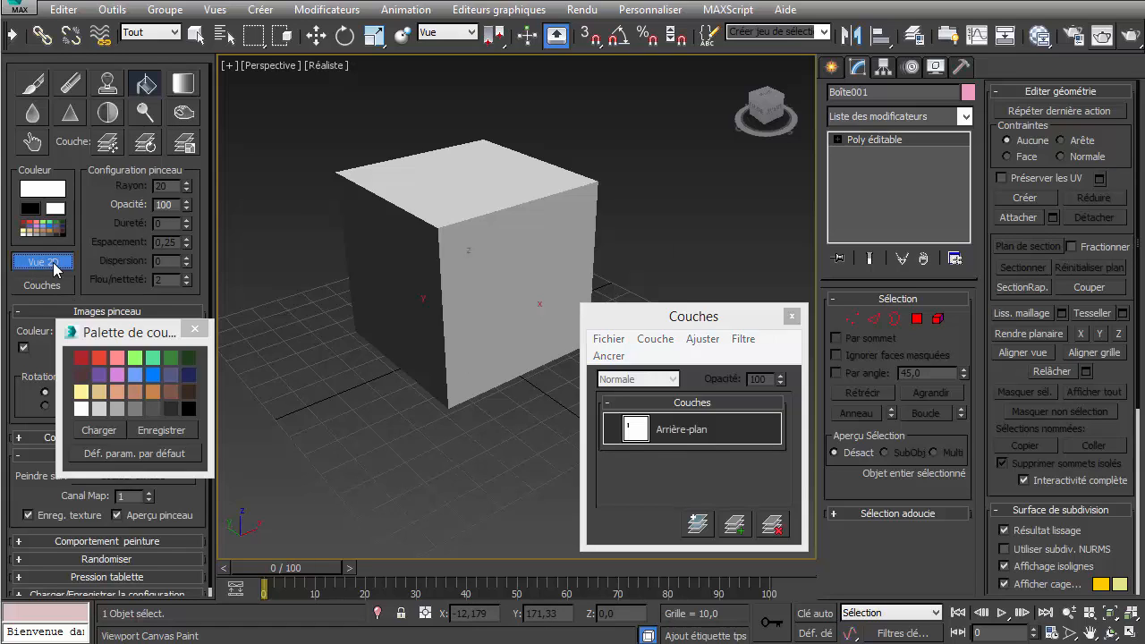
{"action": "left_click", "coordinate": [34, 84]}
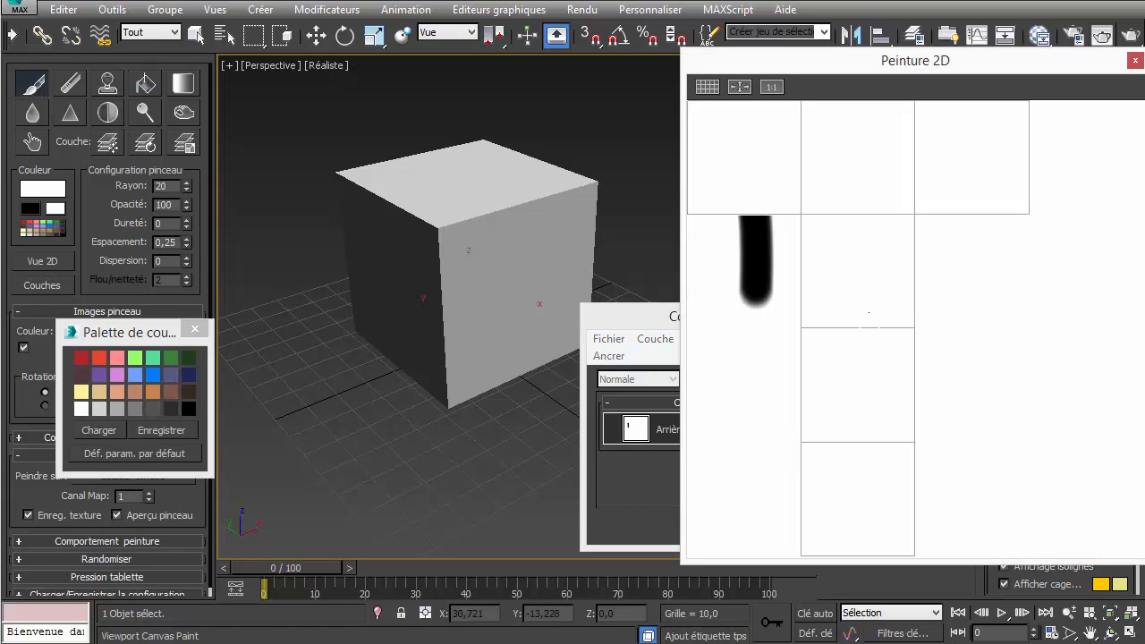
{"action": "left_click", "coordinate": [146, 84]}
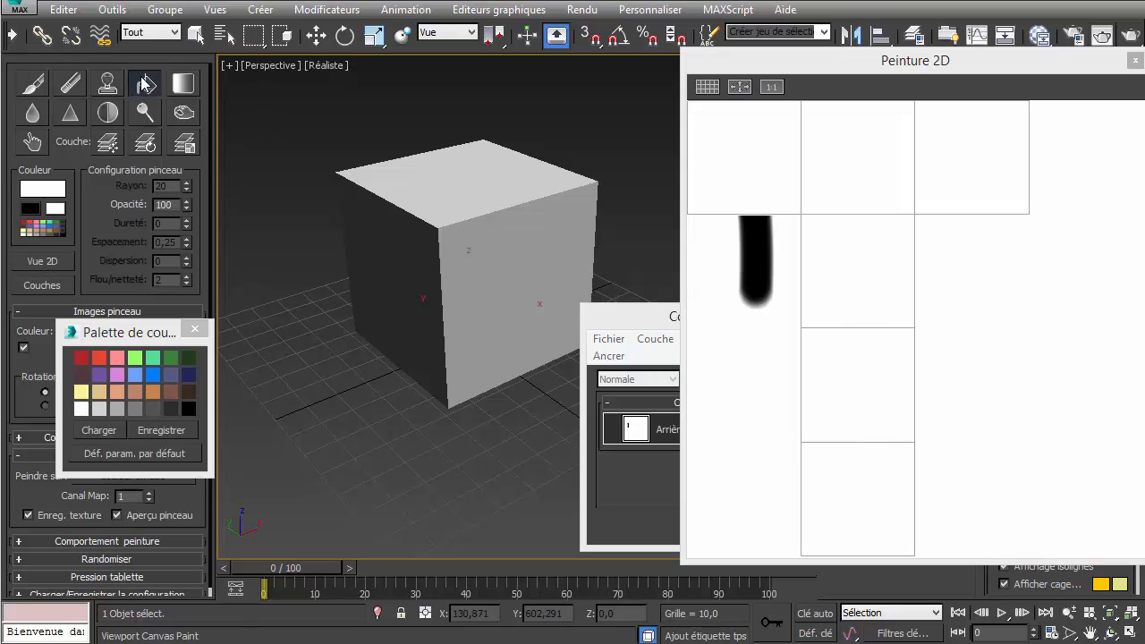
{"action": "left_click", "coordinate": [902, 257]}
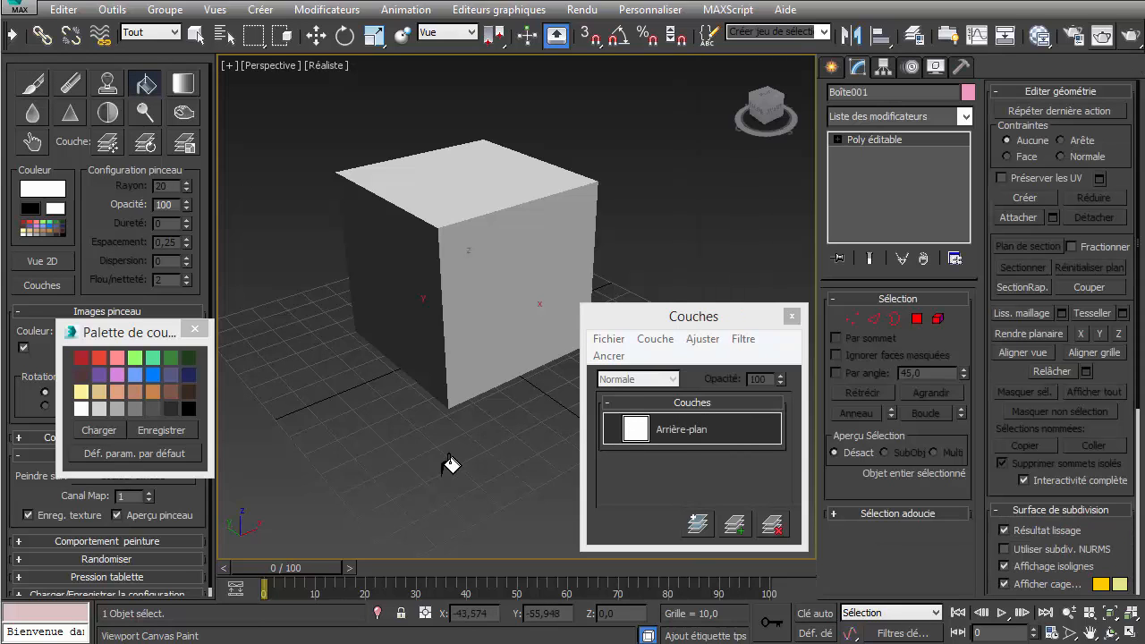
{"action": "left_click", "coordinate": [1134, 60]}
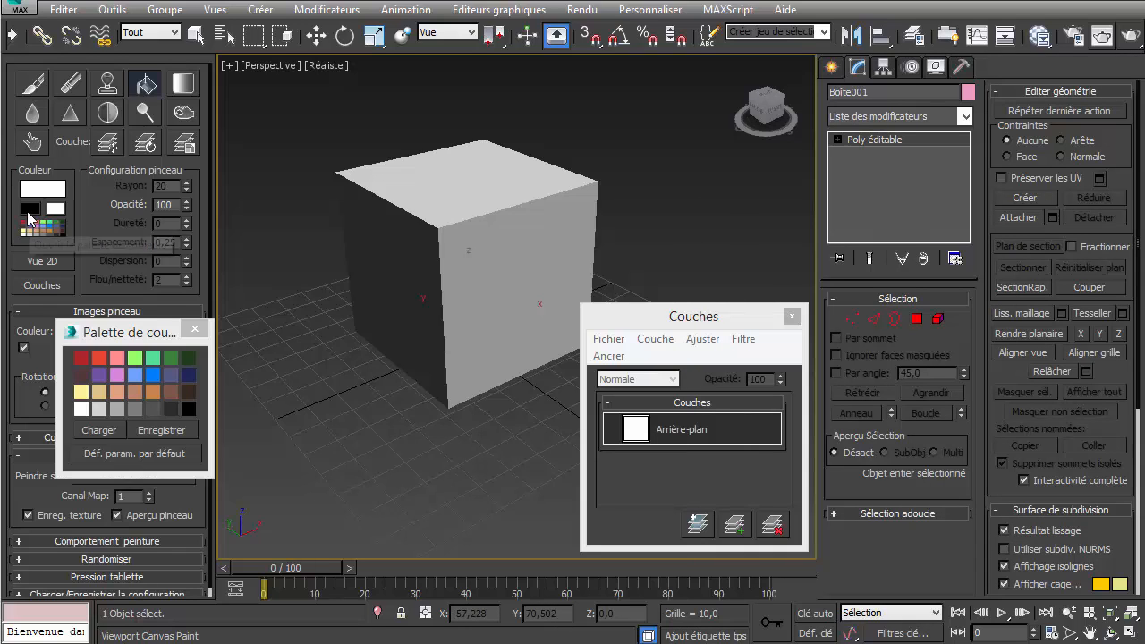
Step: Add a layer above Arrière-plan and paint a looping black line over the cube's top and side faces with brush radius 6
{"action": "left_click", "coordinate": [28, 213]}
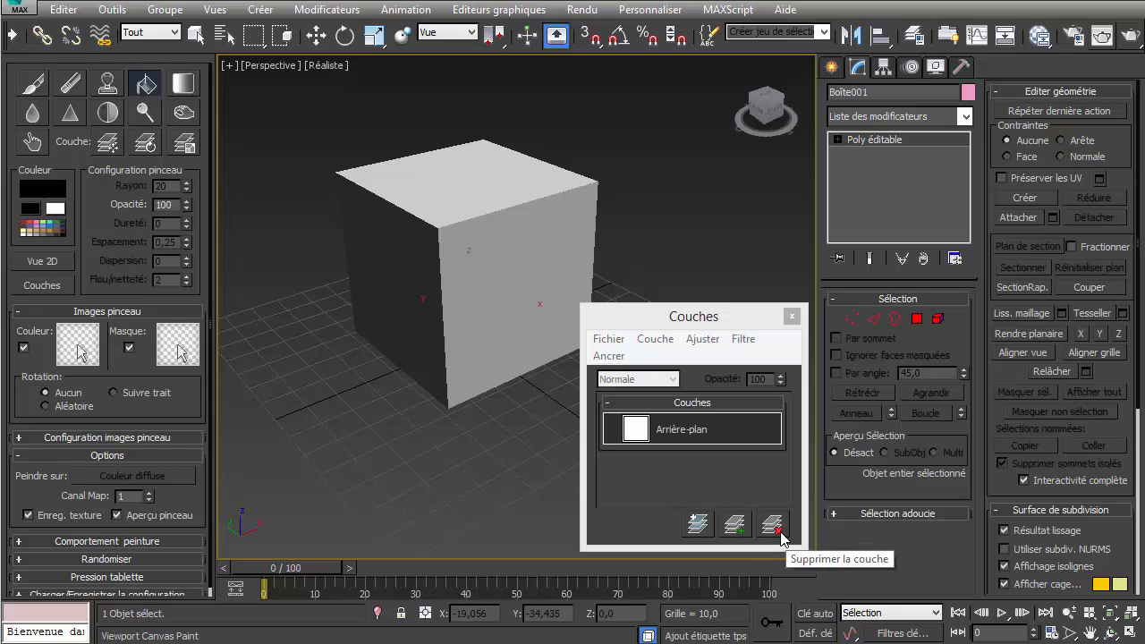
{"action": "left_click", "coordinate": [736, 528]}
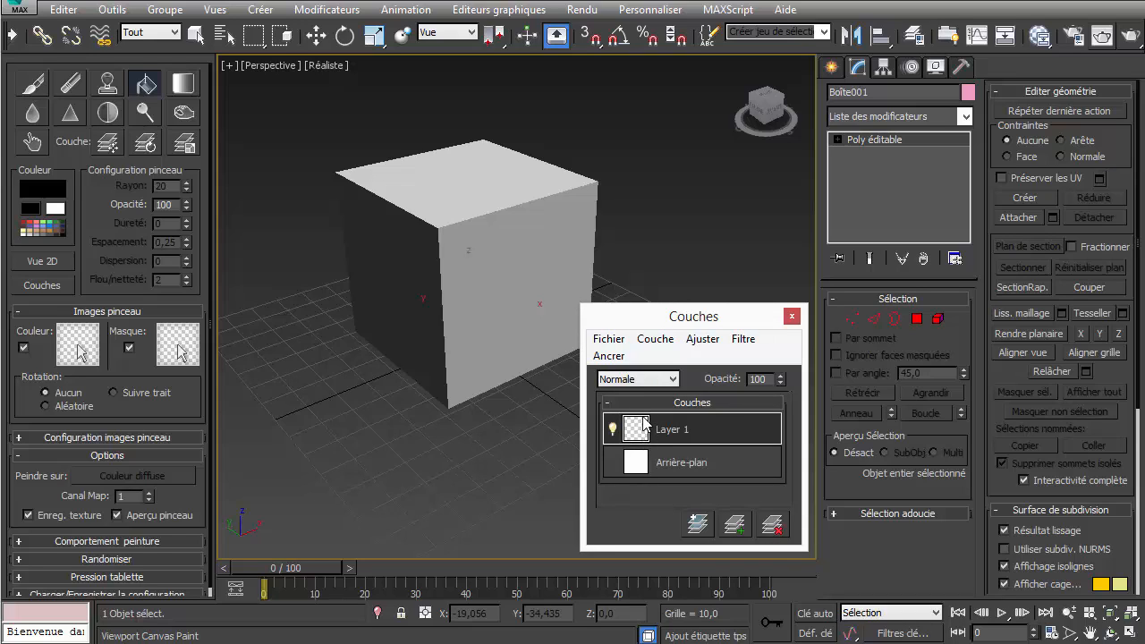
{"action": "left_click", "coordinate": [36, 85]}
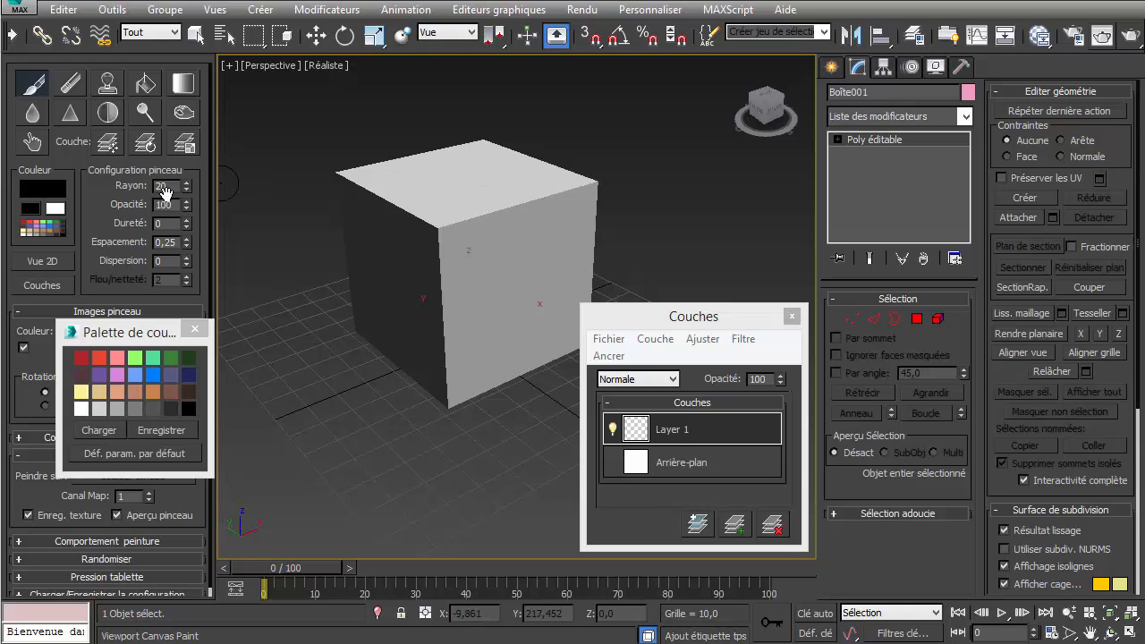
{"action": "left_click_drag", "start_coordinate": [187, 186], "coordinate": [188, 193]}
{"action": "mouse_move", "coordinate": [513, 169]}
{"action": "left_mouse_down"}
{"action": "mouse_move", "coordinate": [481, 185]}
{"action": "mouse_move", "coordinate": [513, 225]}
{"action": "mouse_move", "coordinate": [496, 302]}
{"action": "mouse_move", "coordinate": [428, 261]}
{"action": "mouse_move", "coordinate": [422, 222]}
{"action": "mouse_move", "coordinate": [439, 199]}
{"action": "mouse_move", "coordinate": [412, 175]}
{"action": "mouse_move", "coordinate": [458, 197]}
{"action": "mouse_move", "coordinate": [488, 242]}
{"action": "mouse_move", "coordinate": [472, 156]}
{"action": "mouse_move", "coordinate": [516, 159]}
{"action": "mouse_move", "coordinate": [557, 217]}
{"action": "mouse_move", "coordinate": [521, 190]}
{"action": "left_mouse_up"}
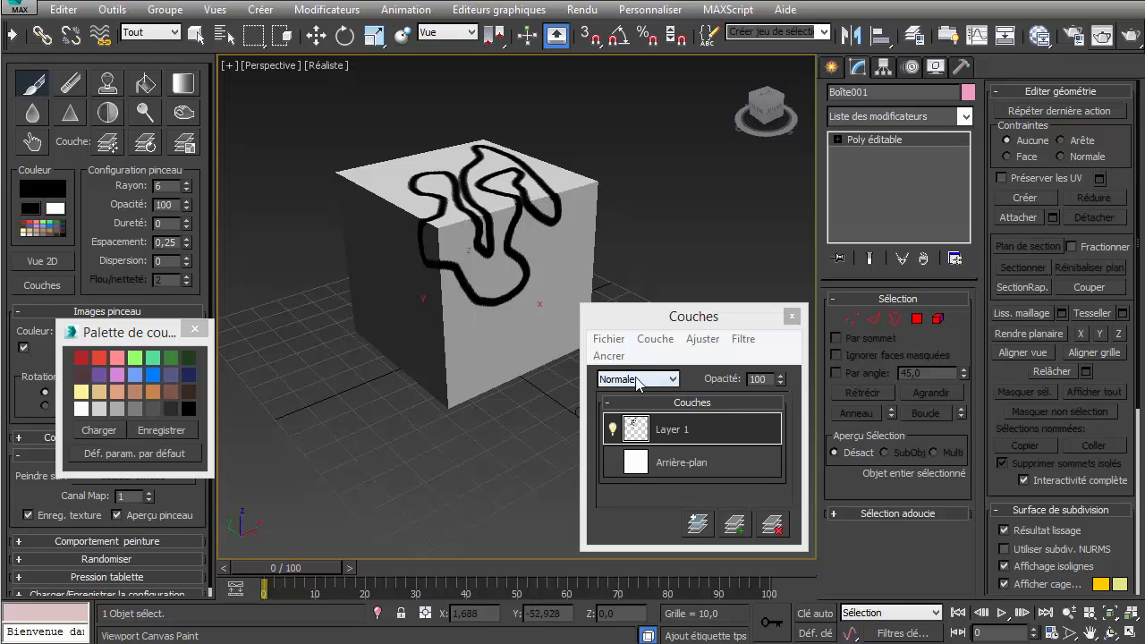
{"action": "mouse_move", "coordinate": [780, 379]}
{"action": "left_mouse_down"}
{"action": "mouse_move", "coordinate": [787, 446]}
{"action": "mouse_move", "coordinate": [775, 345]}
{"action": "left_mouse_up"}
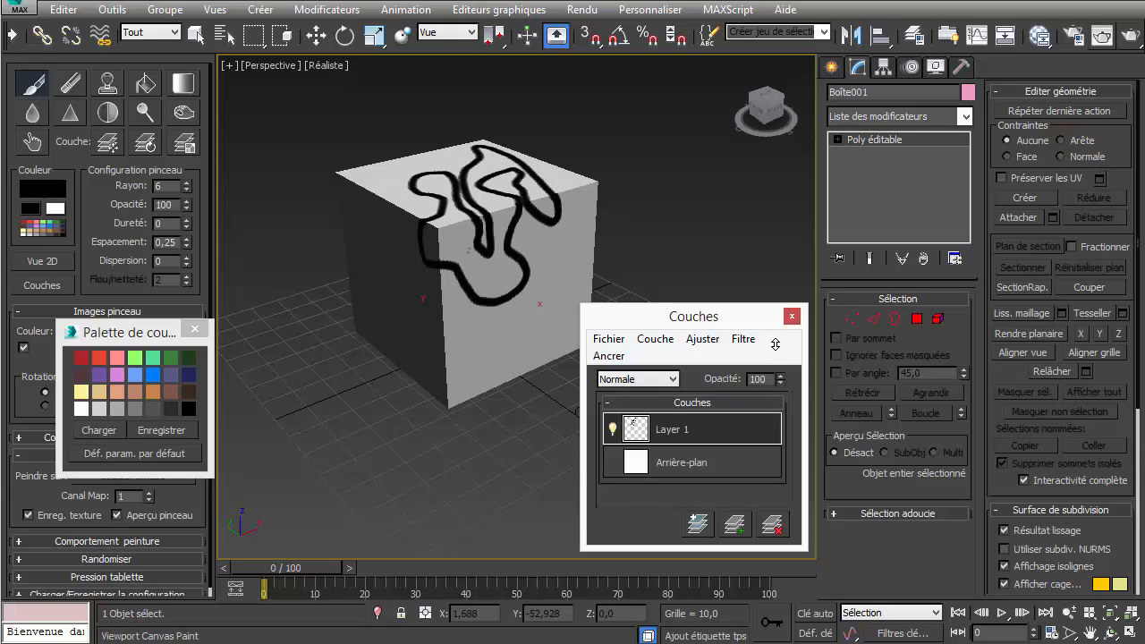
{"action": "left_click", "coordinate": [653, 380]}
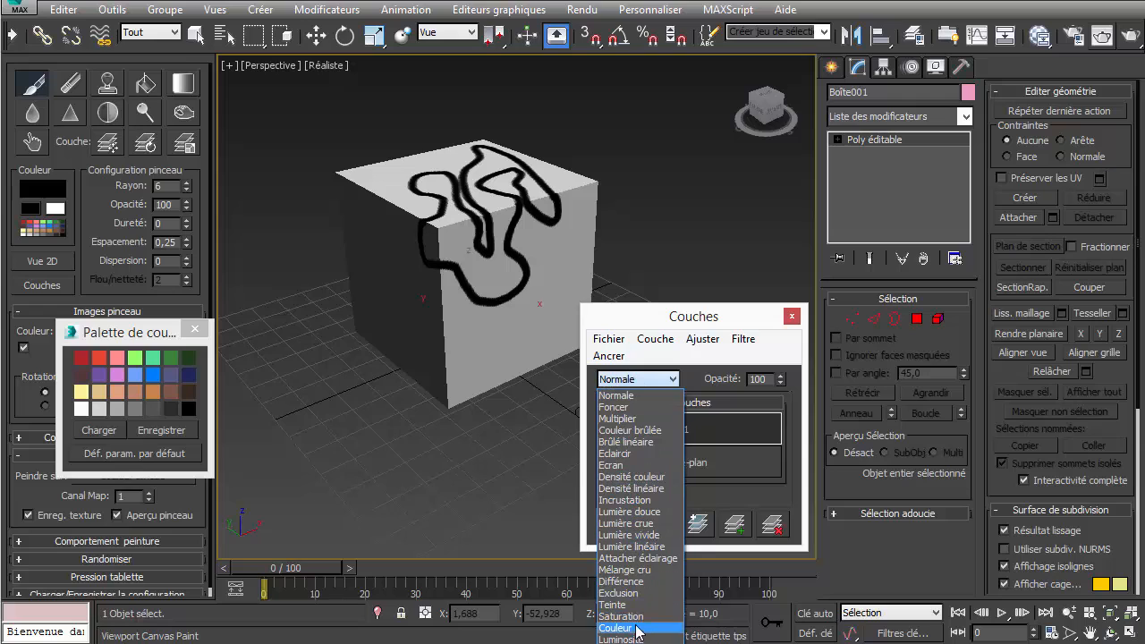
{"action": "left_click", "coordinate": [662, 320]}
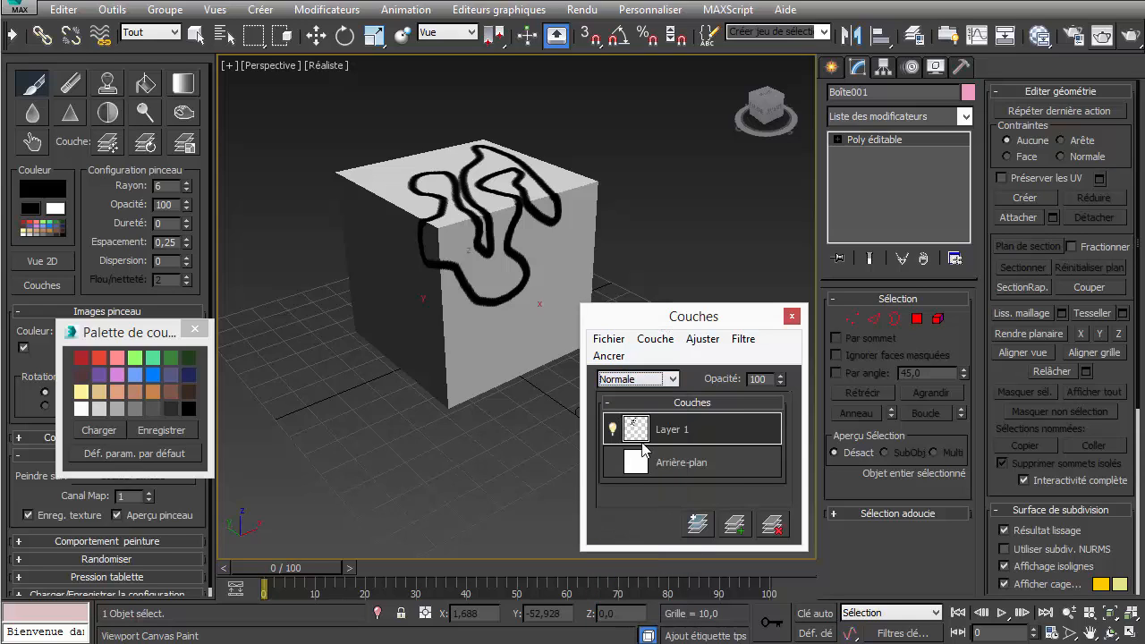
Step: Add a layer above Layer 1 and paint a large salmon-red patch over the cube's black line with brush radius 49
{"action": "left_click", "coordinate": [736, 525]}
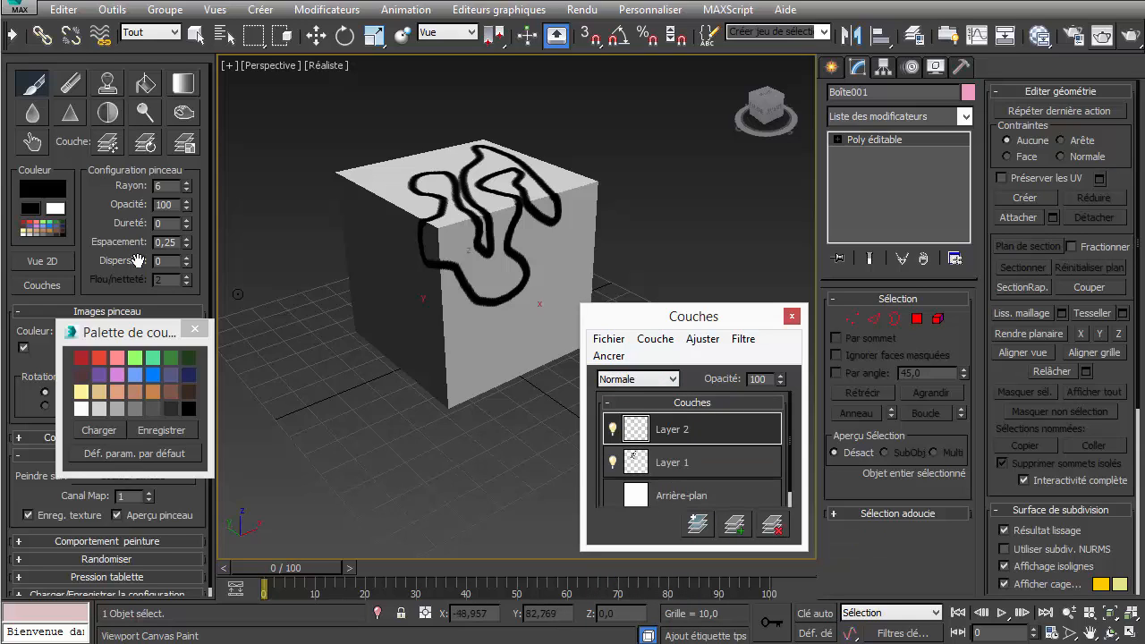
{"action": "left_click", "coordinate": [114, 358]}
{"action": "left_click", "coordinate": [187, 182]}
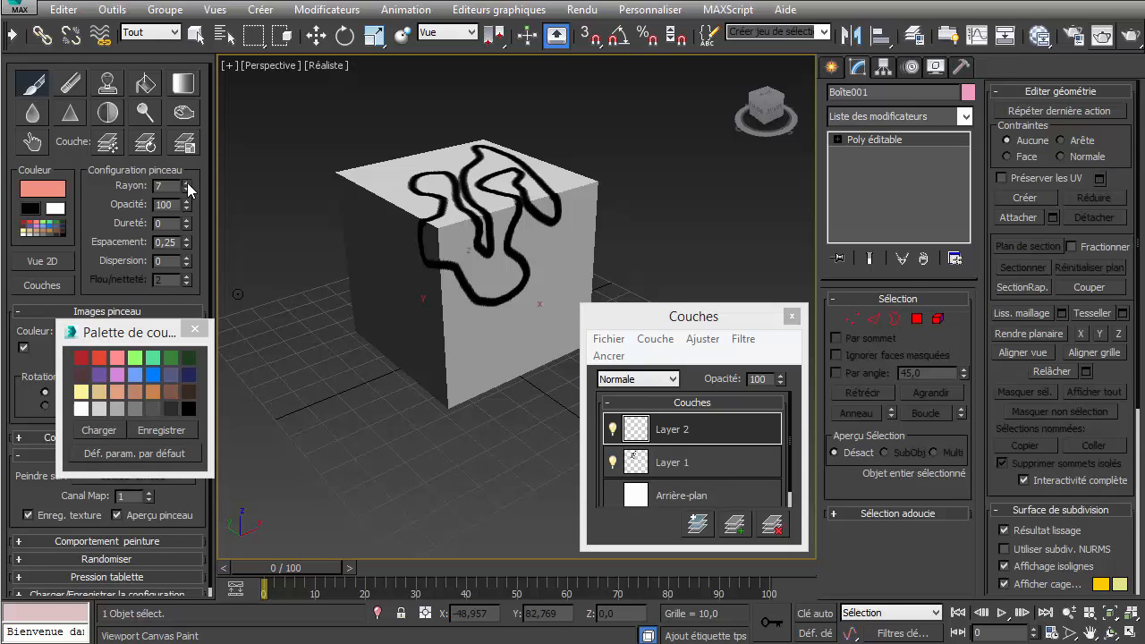
{"action": "left_click_drag", "start_coordinate": [187, 183], "coordinate": [189, 150]}
{"action": "left_click", "coordinate": [452, 179]}
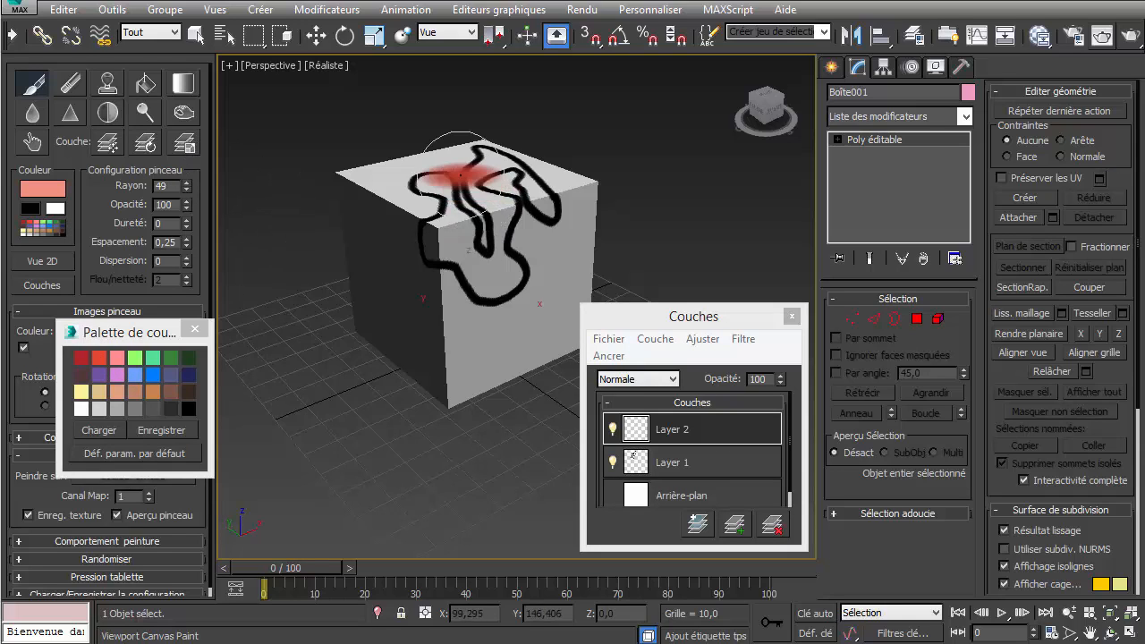
{"action": "mouse_move", "coordinate": [433, 170]}
{"action": "left_mouse_down"}
{"action": "mouse_move", "coordinate": [418, 184]}
{"action": "mouse_move", "coordinate": [438, 205]}
{"action": "mouse_move", "coordinate": [422, 234]}
{"action": "mouse_move", "coordinate": [429, 256]}
{"action": "mouse_move", "coordinate": [486, 286]}
{"action": "mouse_move", "coordinate": [523, 291]}
{"action": "mouse_move", "coordinate": [501, 269]}
{"action": "mouse_move", "coordinate": [506, 234]}
{"action": "mouse_move", "coordinate": [487, 185]}
{"action": "mouse_move", "coordinate": [522, 175]}
{"action": "mouse_move", "coordinate": [506, 214]}
{"action": "mouse_move", "coordinate": [555, 215]}
{"action": "mouse_move", "coordinate": [546, 193]}
{"action": "mouse_move", "coordinate": [486, 128]}
{"action": "mouse_move", "coordinate": [471, 212]}
{"action": "mouse_move", "coordinate": [481, 247]}
{"action": "mouse_move", "coordinate": [511, 279]}
{"action": "mouse_move", "coordinate": [488, 272]}
{"action": "mouse_move", "coordinate": [506, 291]}
{"action": "left_mouse_up"}
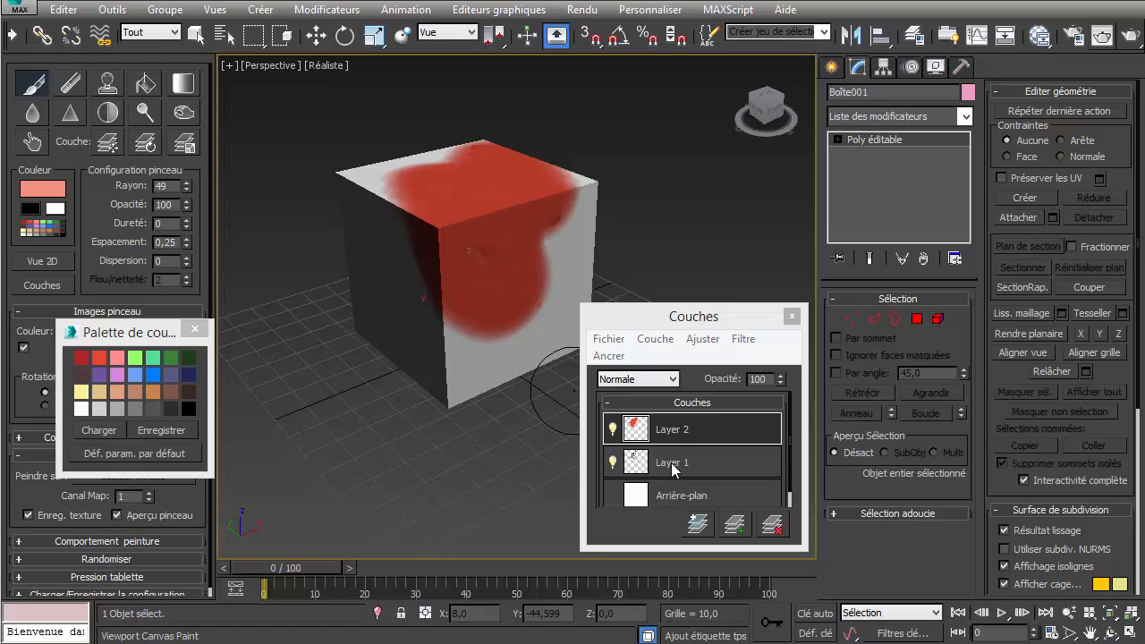
Step: Select Layer 2 in the Couches window and lower its opacity to 60
{"action": "left_click", "coordinate": [676, 463]}
{"action": "left_click_drag", "start_coordinate": [678, 424], "coordinate": [680, 467]}
{"action": "left_click", "coordinate": [669, 438]}
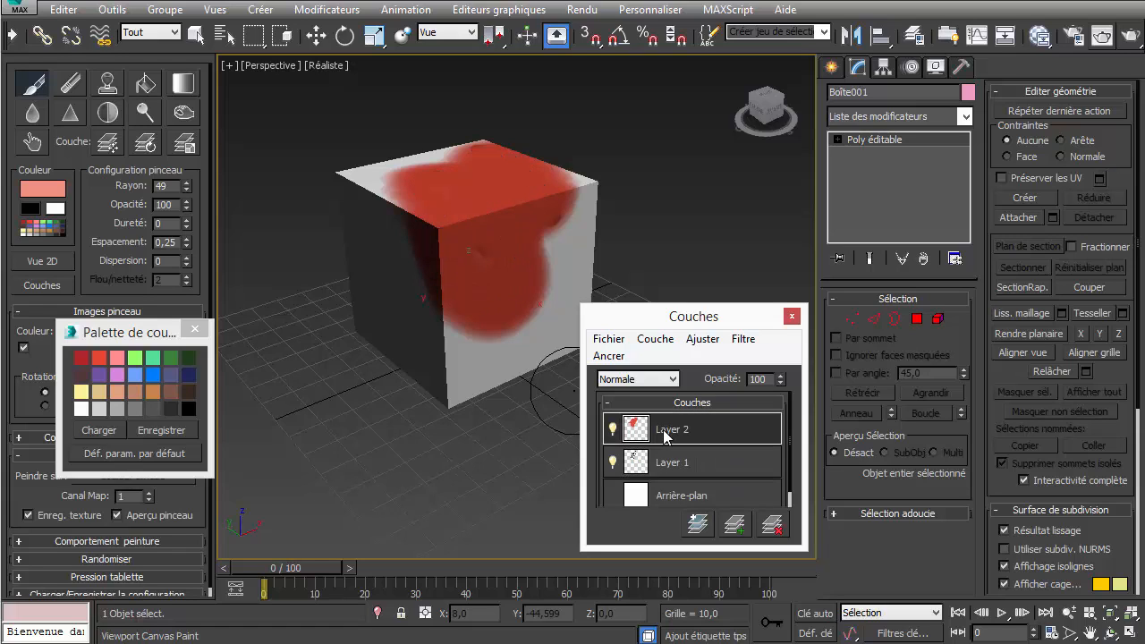
{"action": "left_click_drag", "start_coordinate": [783, 383], "coordinate": [784, 414]}
Step: Try out blend modes on Layer 2 from Eclaircir to Luminosité and back, finishing on Densité linéaire
{"action": "left_click", "coordinate": [664, 382]}
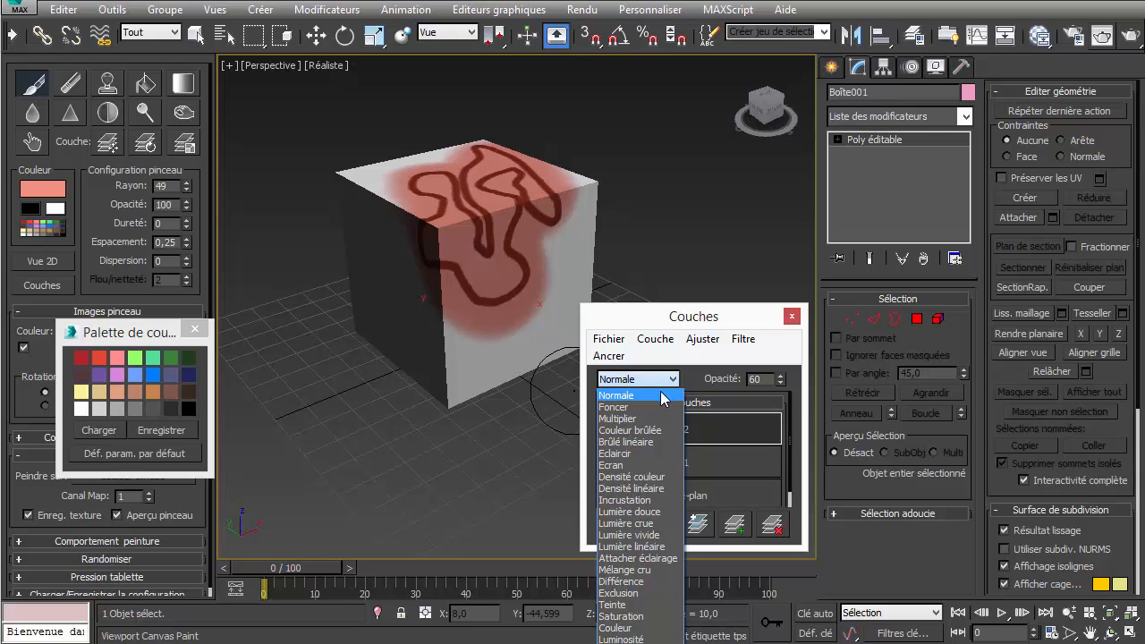
{"action": "left_click", "coordinate": [639, 453]}
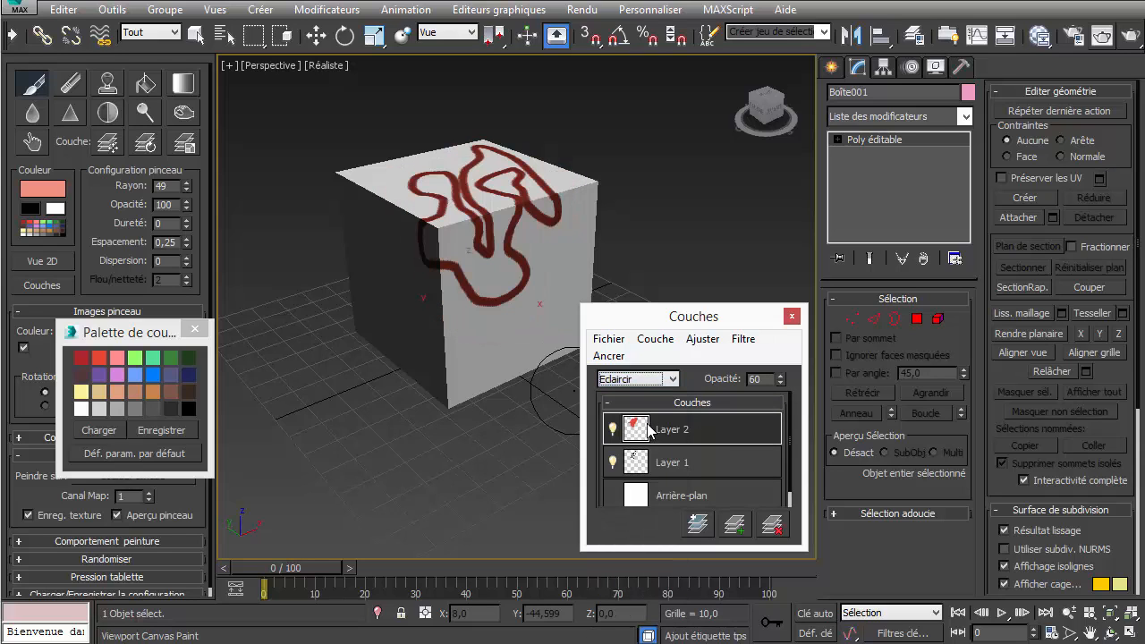
{"action": "key", "text": "Down"}
{"action": "key", "text": "Down"}
{"action": "key", "text": "Down"}
{"action": "key", "text": "Down"}
{"action": "key", "text": "Down"}
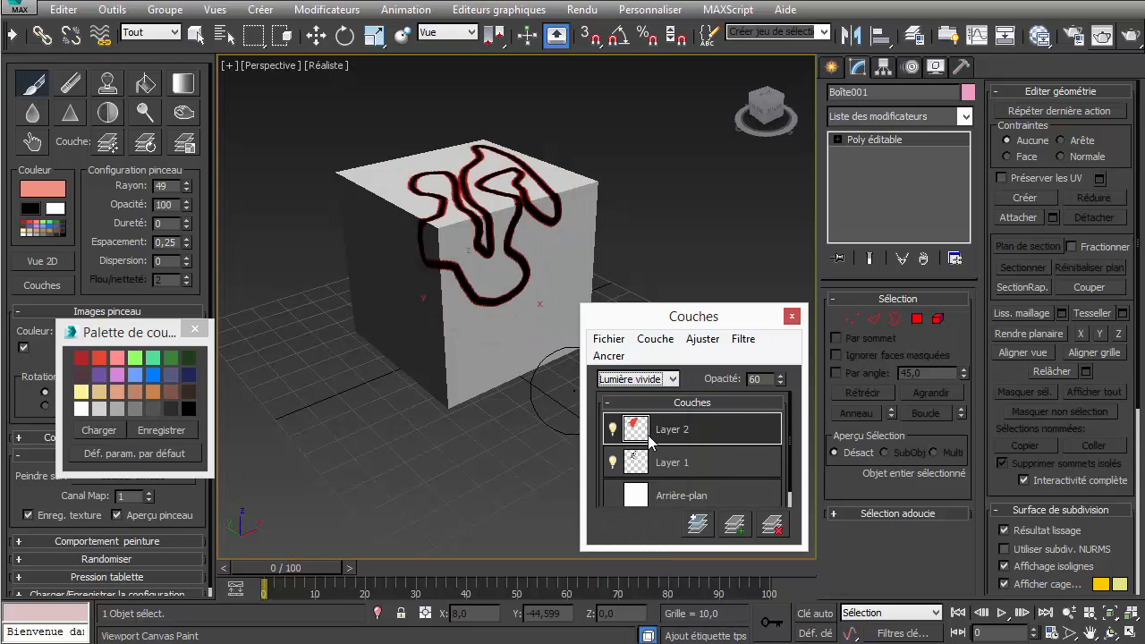
{"action": "key", "text": "Down"}
{"action": "key", "text": "Down"}
{"action": "key", "text": "Down"}
{"action": "key", "text": "Down"}
{"action": "key", "text": "Down"}
{"action": "key", "text": "Down"}
{"action": "key", "text": "Down"}
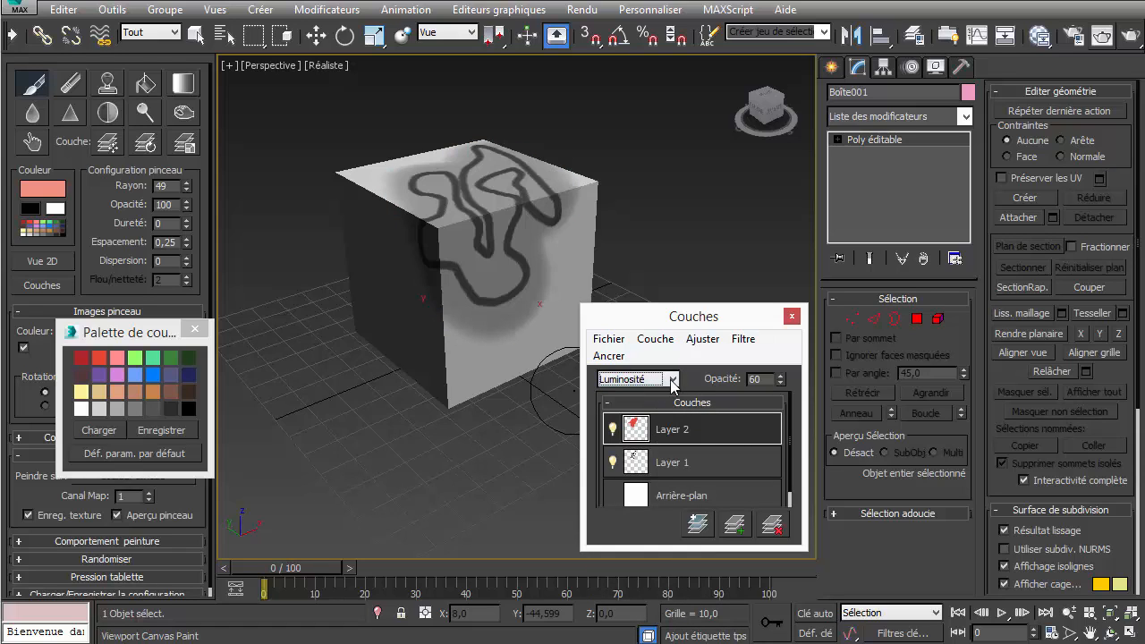
{"action": "key", "text": "Up"}
{"action": "key", "text": "Up"}
{"action": "key", "text": "Up"}
{"action": "key", "text": "Up"}
{"action": "key", "text": "Up"}
{"action": "key", "text": "Up"}
{"action": "key", "text": "Up"}
{"action": "key", "text": "Up"}
{"action": "key", "text": "Up"}
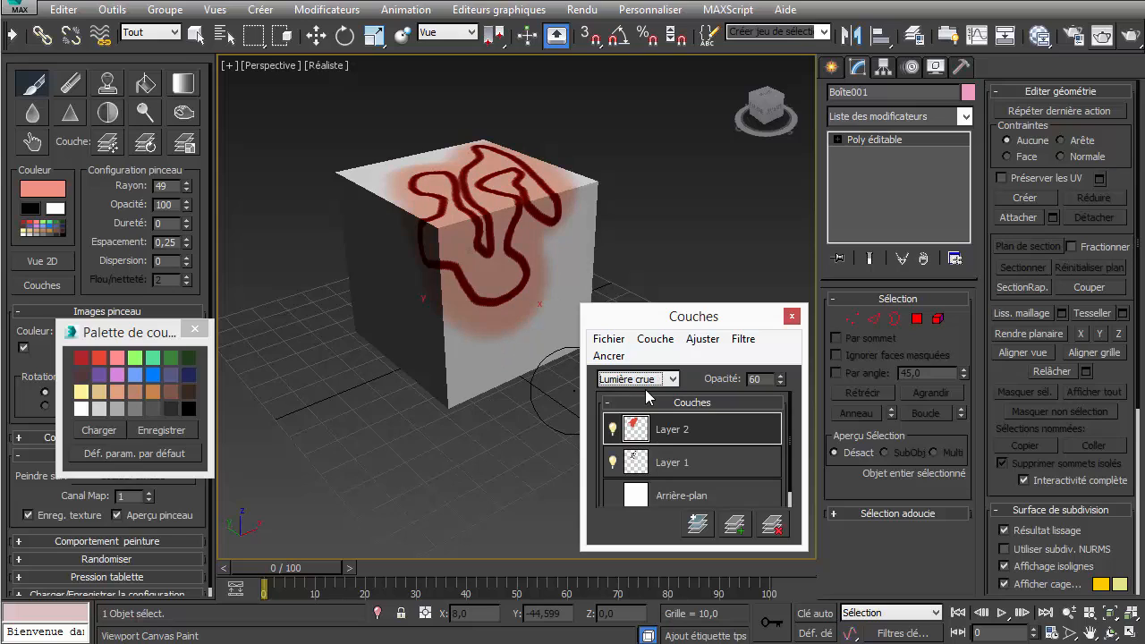
{"action": "key", "text": "Up"}
{"action": "key", "text": "Up"}
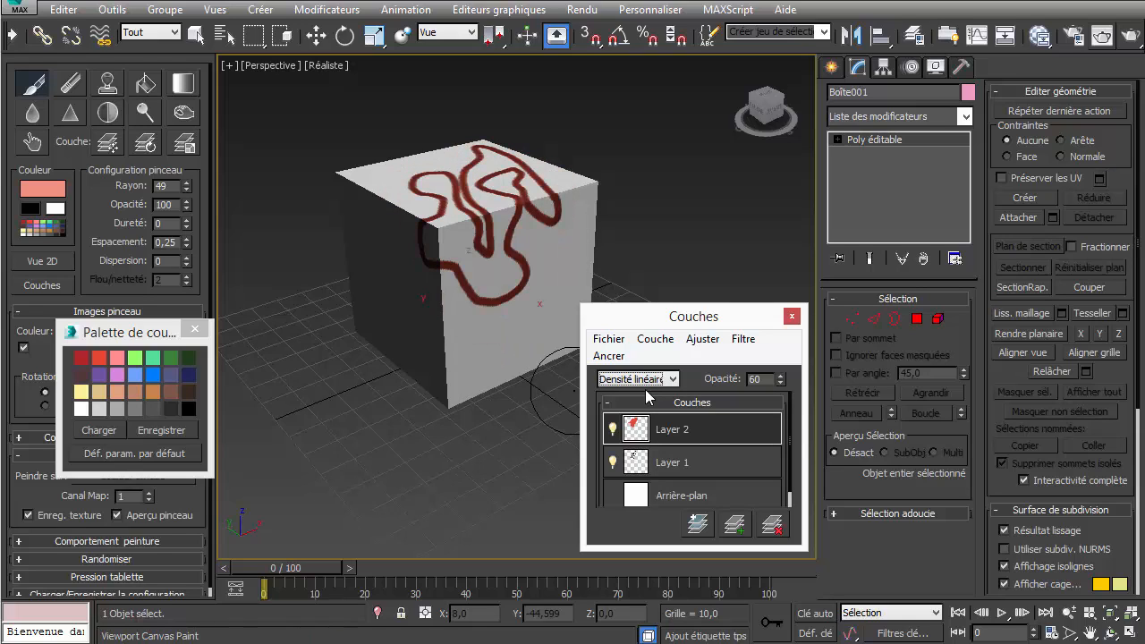
Step: Lower the opacity of Layer 1 to 73
{"action": "left_click", "coordinate": [673, 467]}
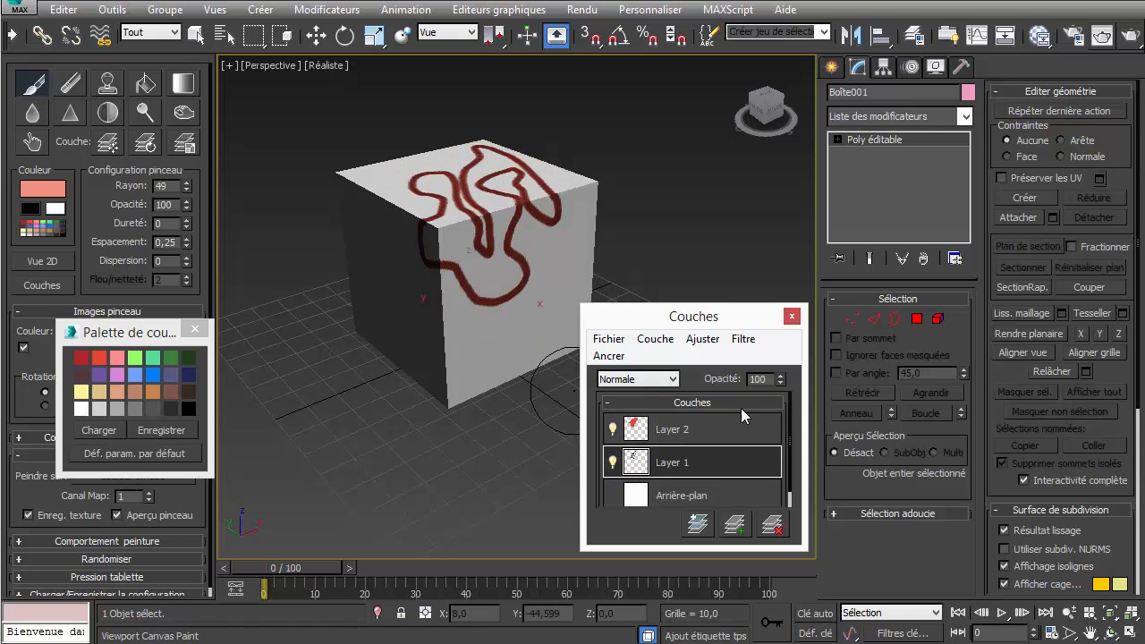
{"action": "mouse_move", "coordinate": [782, 380]}
{"action": "left_mouse_down"}
{"action": "mouse_move", "coordinate": [786, 419]}
{"action": "mouse_move", "coordinate": [789, 395]}
{"action": "left_mouse_up"}
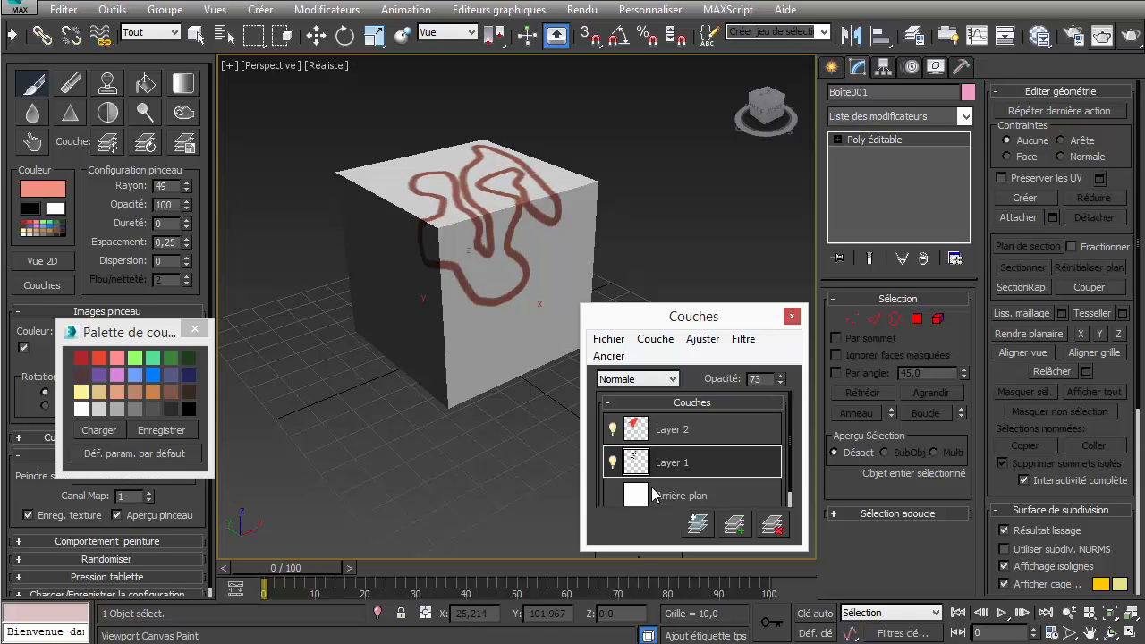
{"action": "left_click_drag", "start_coordinate": [394, 183], "coordinate": [426, 179]}
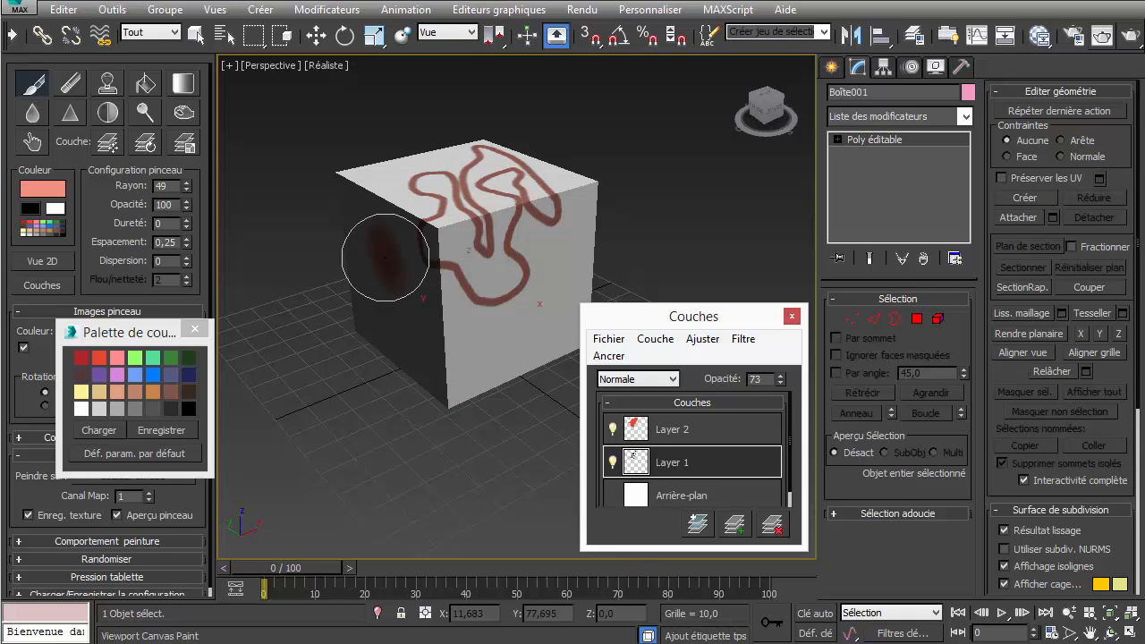
Step: End the painting session and save the texture layers to a PSD file in Saison5, naming it boite_exemple_diffus.jpg
{"action": "right_click", "coordinate": [376, 223]}
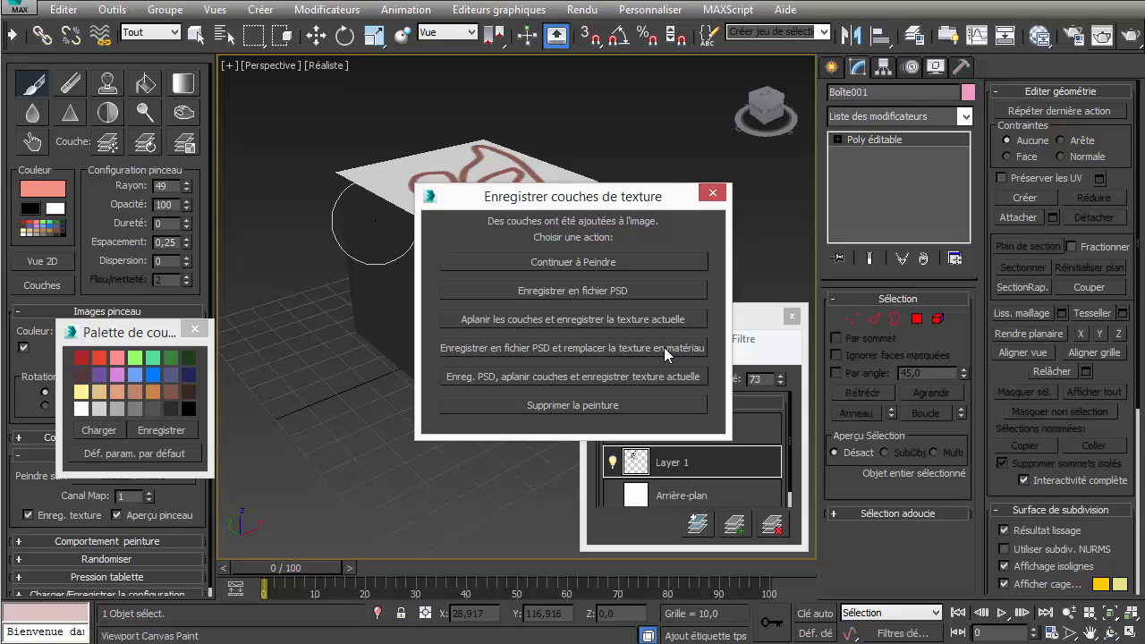
{"action": "left_click", "coordinate": [546, 286]}
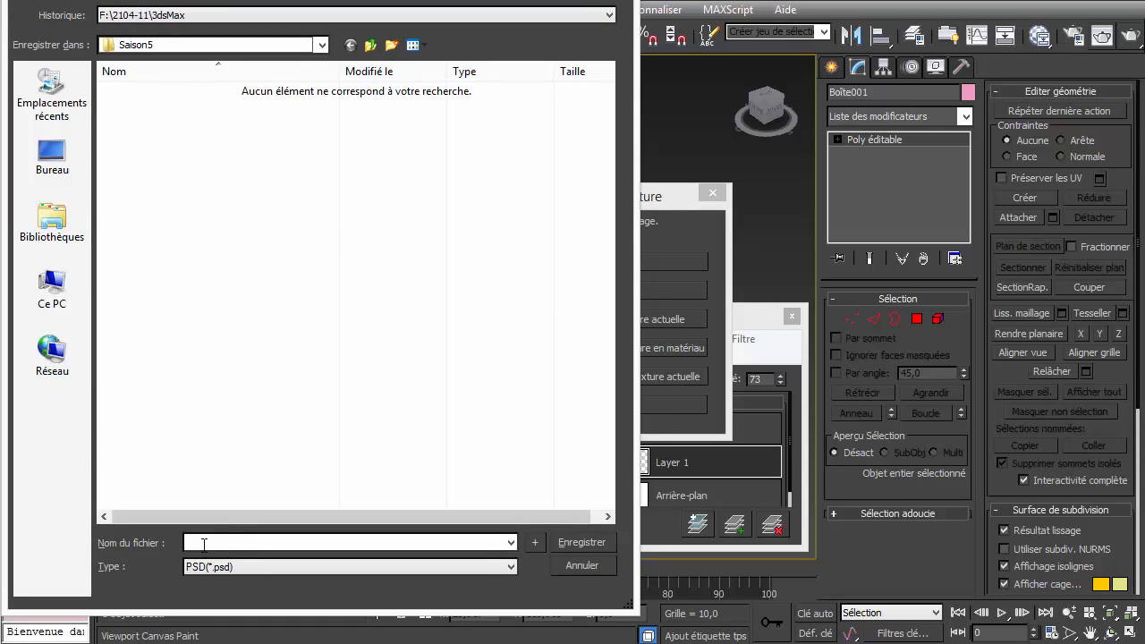
{"action": "type", "text": "b"}
{"action": "key", "text": "Down"}
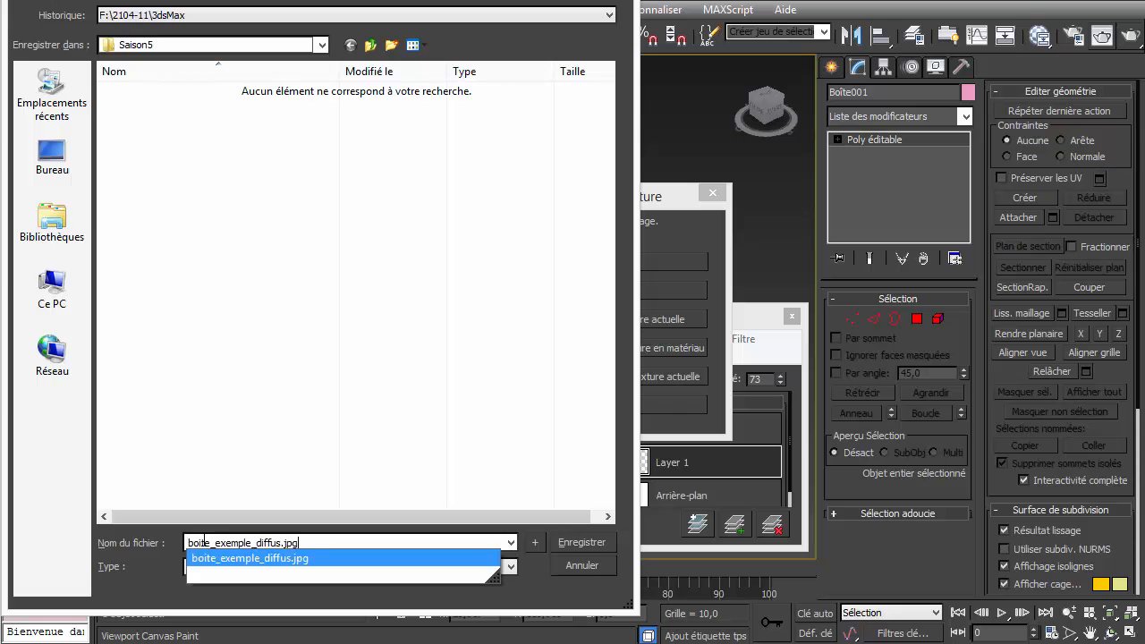
{"action": "key", "text": "Return"}
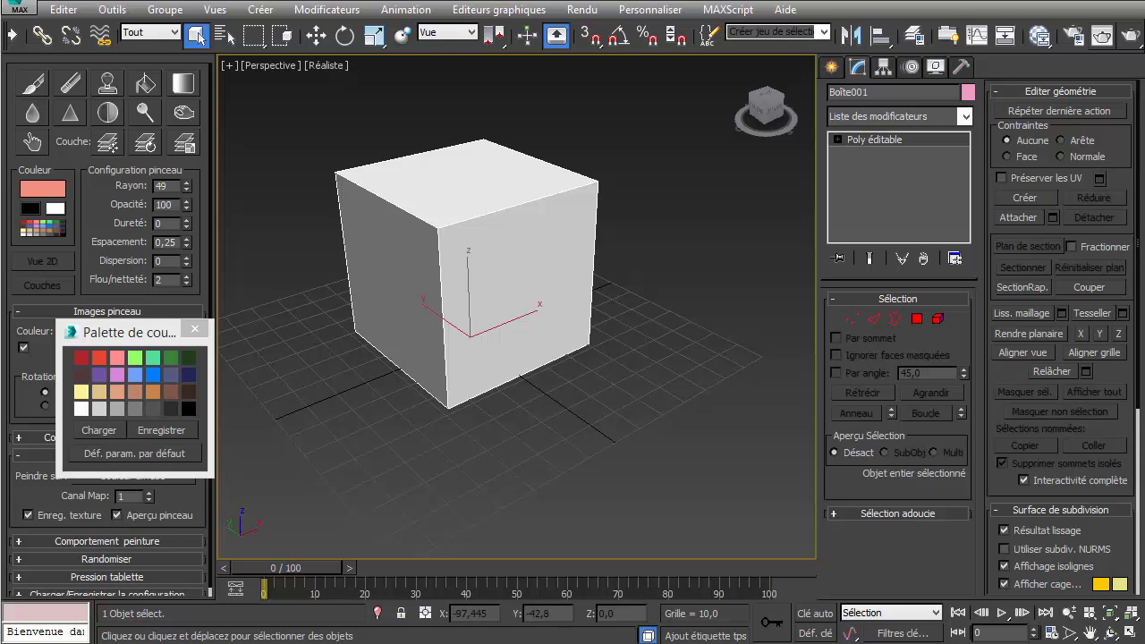
Step: Switch to File Explorer and bring the Saison5 folder window into view
{"action": "key", "text": "alt+Tab"}
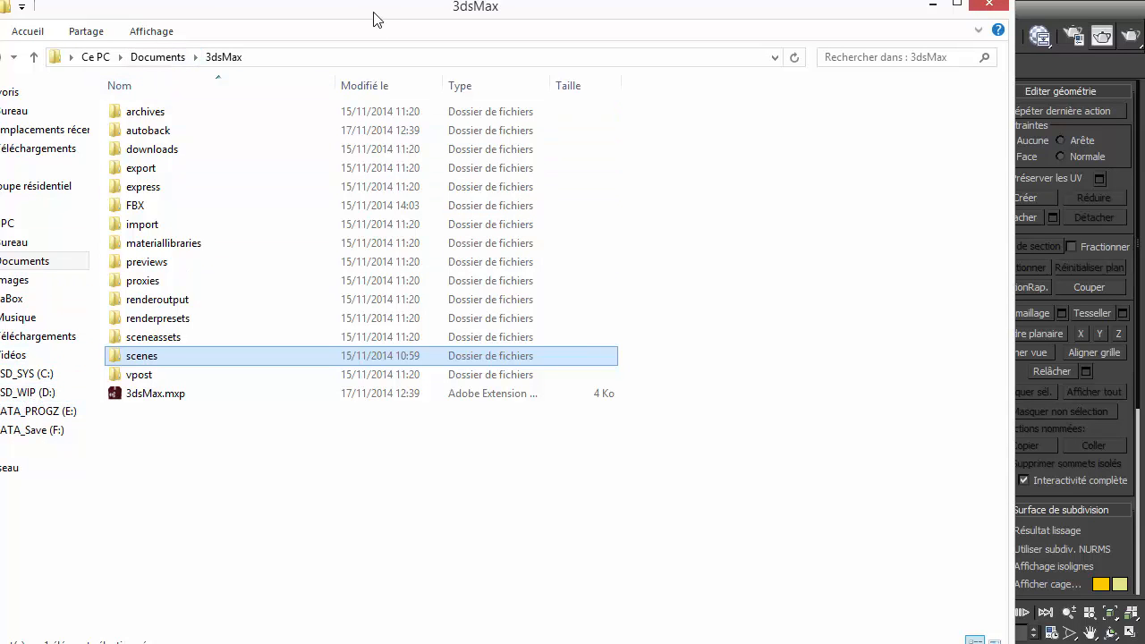
{"action": "left_click_drag", "start_coordinate": [374, 16], "coordinate": [0, 14]}
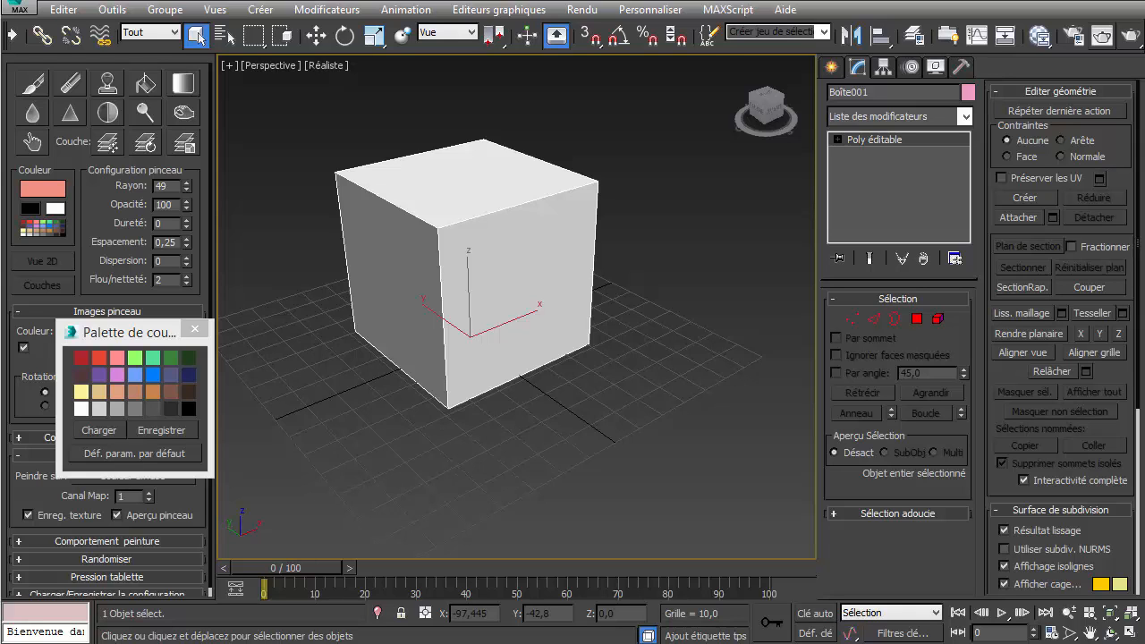
{"action": "left_click_drag", "start_coordinate": [1144, 109], "coordinate": [484, 32]}
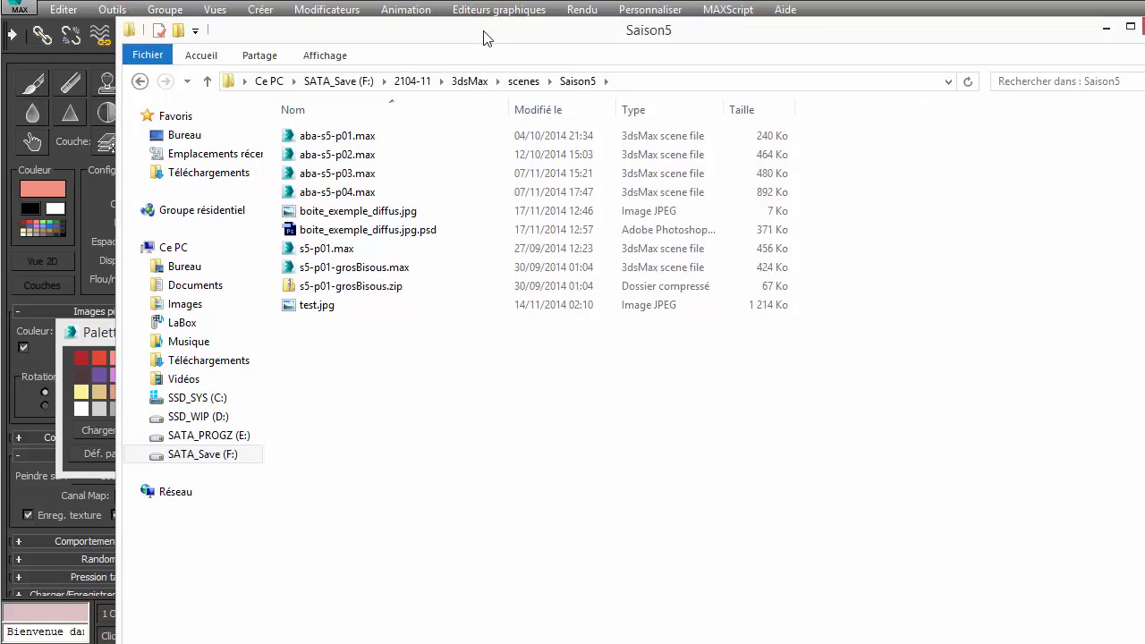
Step: Rename the saved file boite_exemple_diffus.jpg.psd as boite_exemple_diffus.psd
{"action": "left_click", "coordinate": [414, 232]}
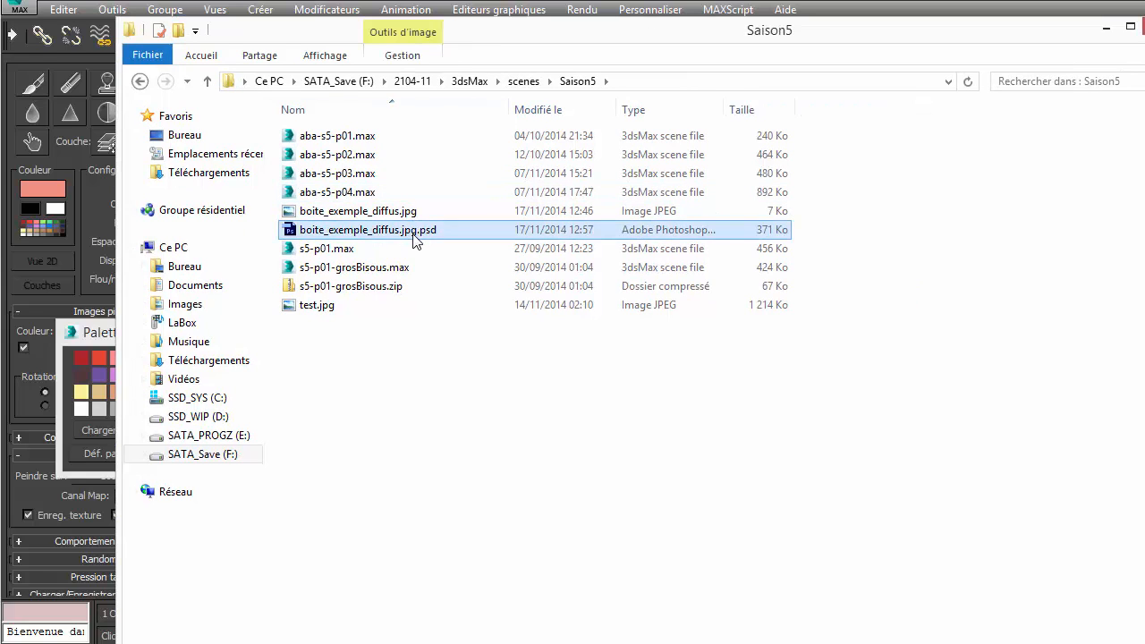
{"action": "left_click", "coordinate": [414, 234]}
{"action": "left_click_drag", "start_coordinate": [417, 231], "coordinate": [399, 231]}
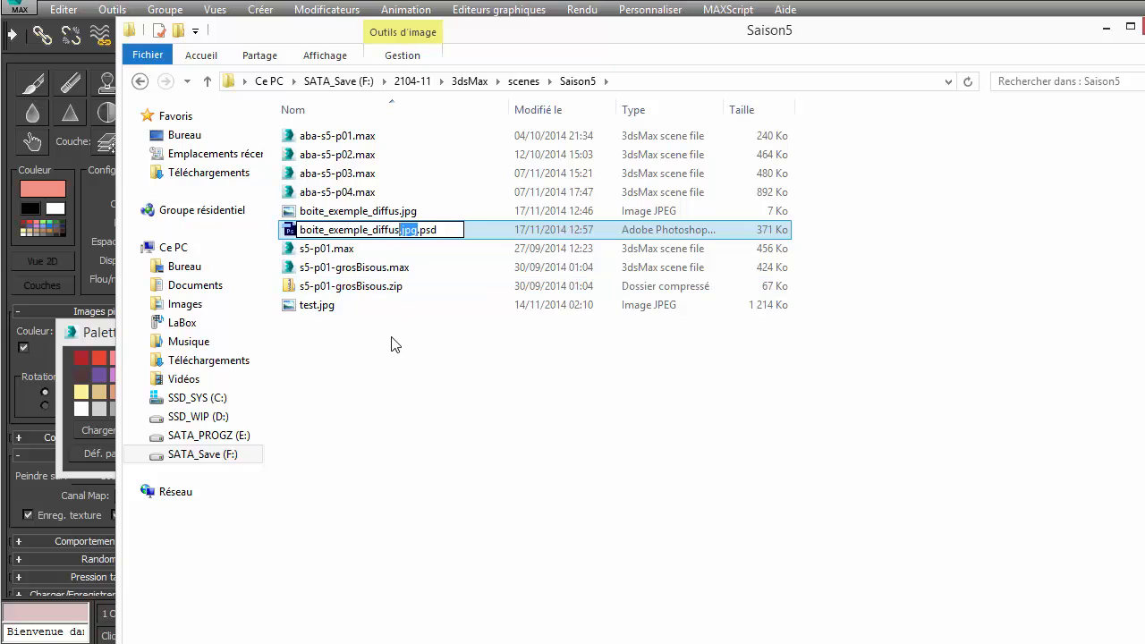
{"action": "key", "text": "Delete"}
{"action": "key", "text": "Return"}
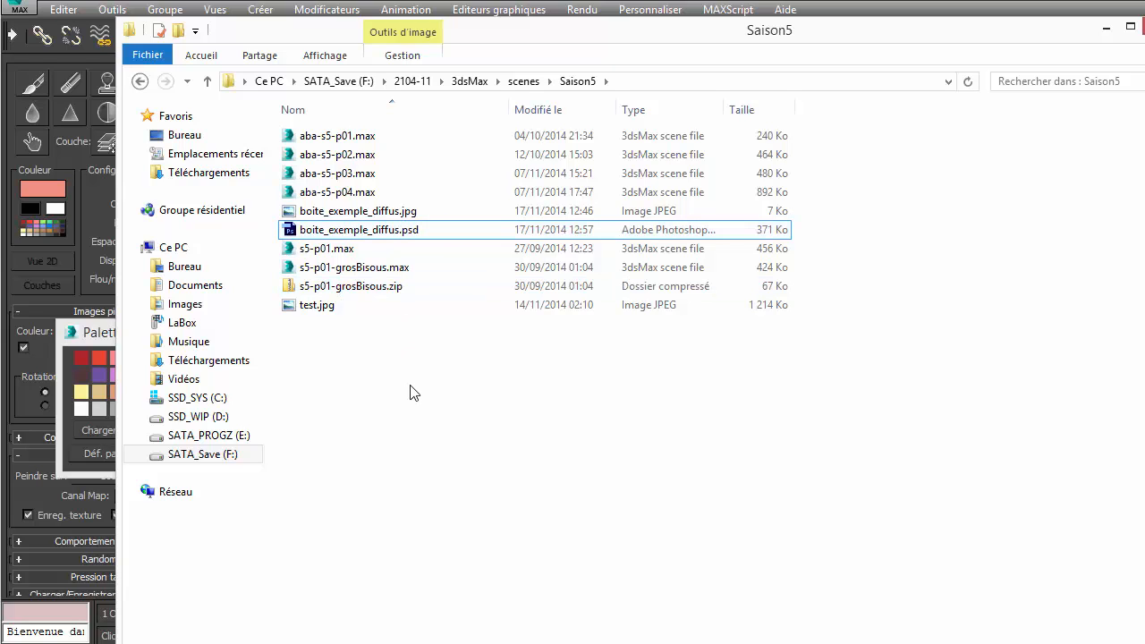
Step: View boite_exemple_diffus.jpg in the Windows photo viewer and close the viewer
{"action": "left_click", "coordinate": [363, 220]}
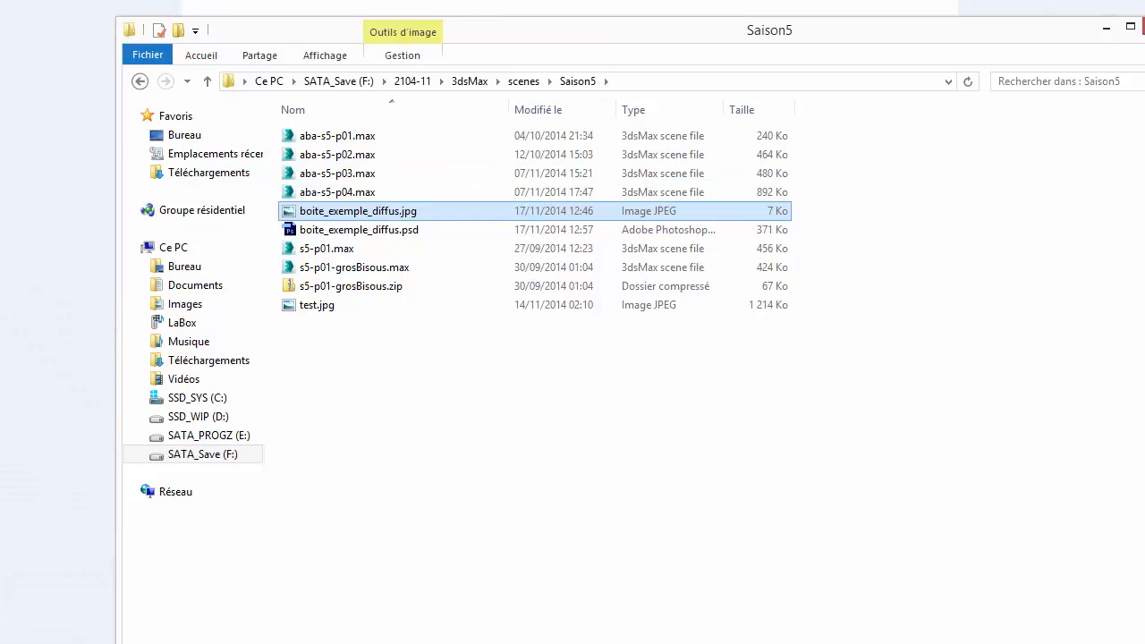
{"action": "left_click_drag", "start_coordinate": [1144, 0], "coordinate": [770, 171]}
{"action": "left_click_drag", "start_coordinate": [649, 175], "coordinate": [895, 18]}
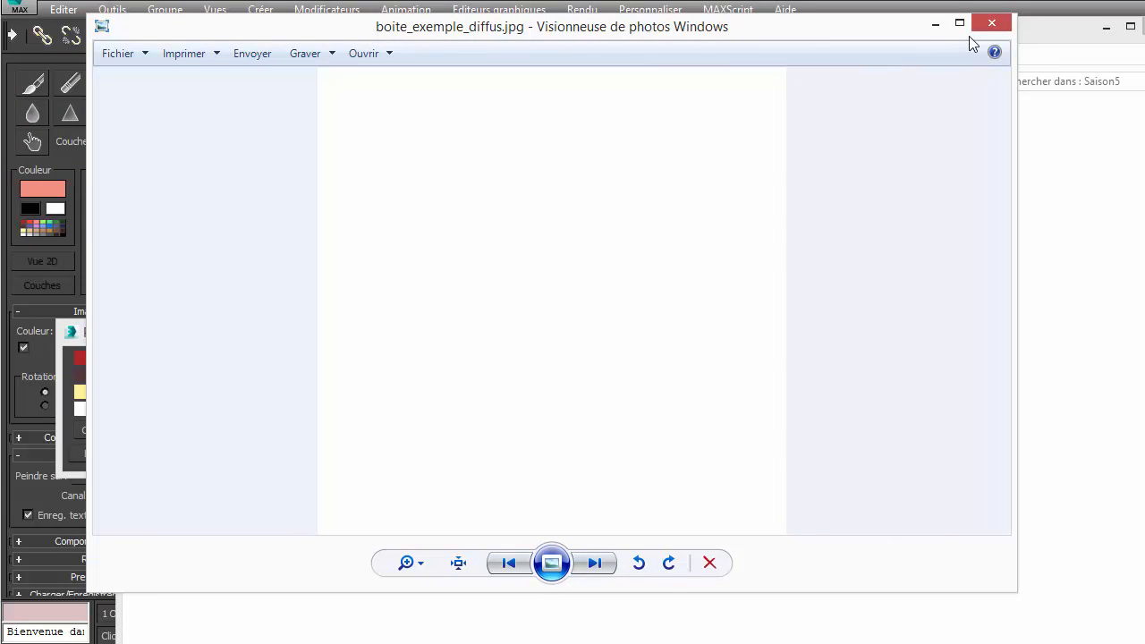
{"action": "left_click", "coordinate": [995, 27]}
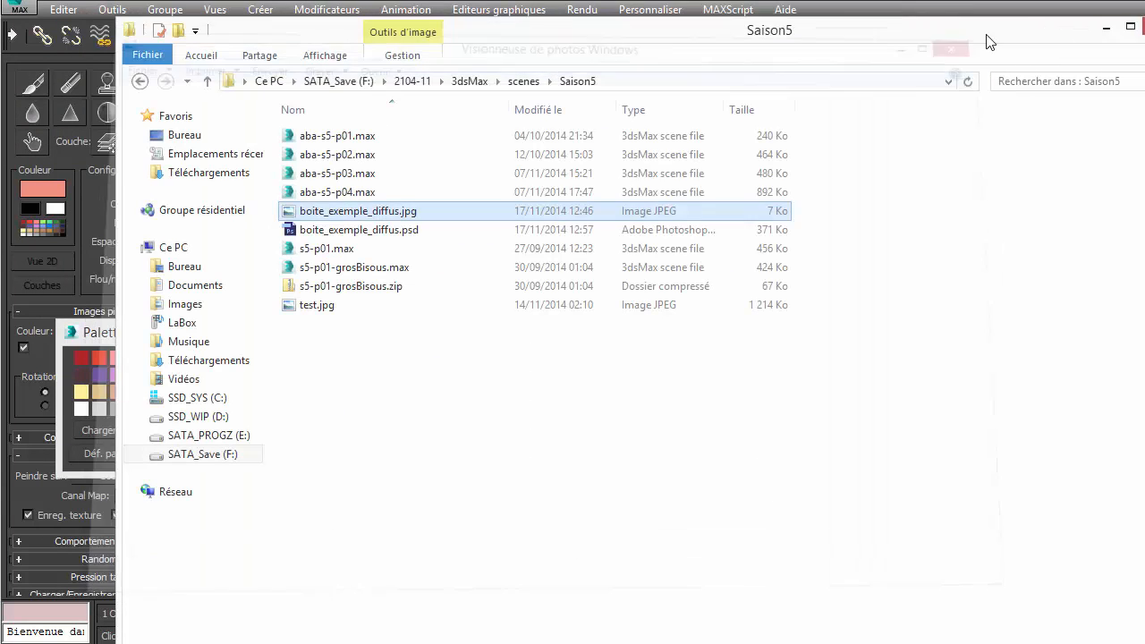
Step: Open boite_exemple_diffus.psd in Photoshop and fit the program window so the layer list is fully visible
{"action": "left_click", "coordinate": [390, 231]}
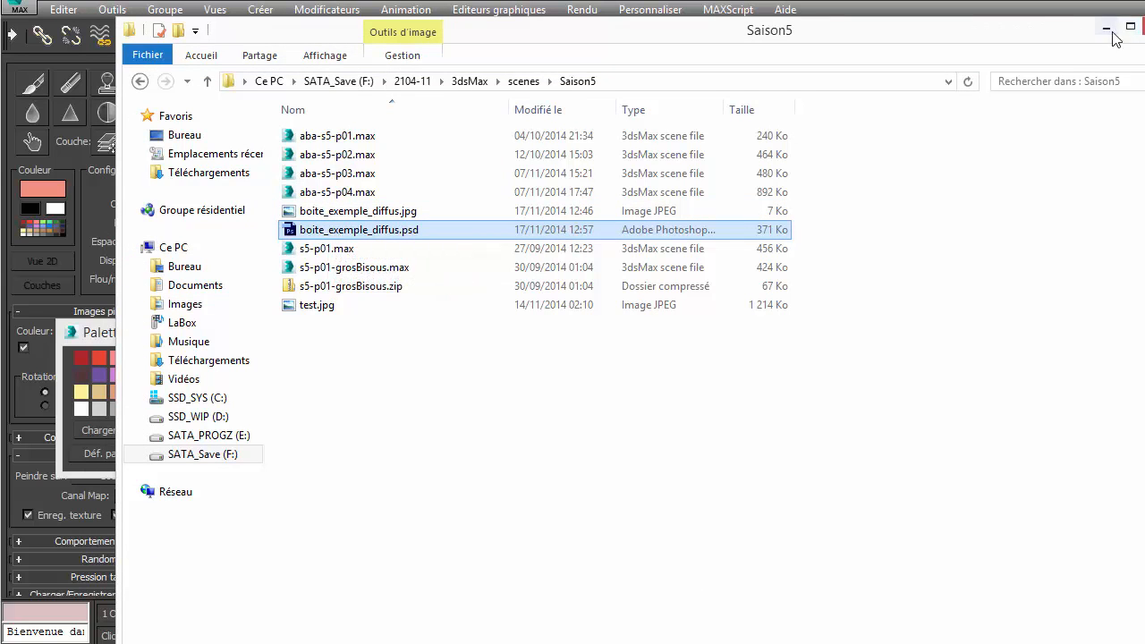
{"action": "left_click_drag", "start_coordinate": [1056, 38], "coordinate": [980, 18]}
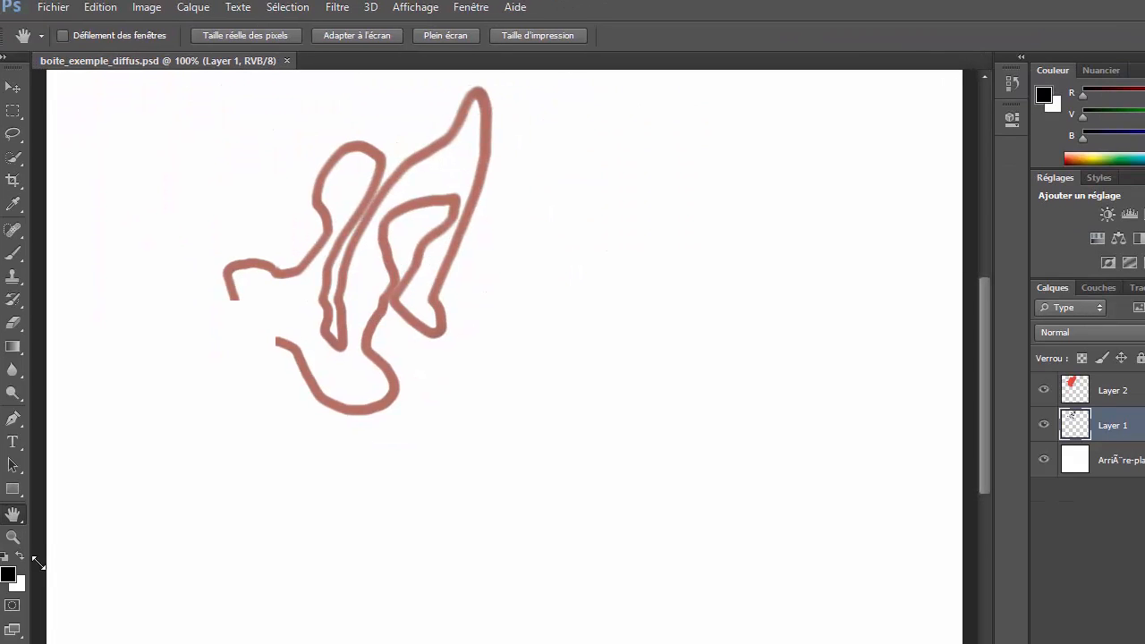
{"action": "mouse_move", "coordinate": [1144, 643]}
{"action": "left_mouse_down"}
{"action": "mouse_move", "coordinate": [1132, 638]}
{"action": "mouse_move", "coordinate": [1144, 643]}
{"action": "left_mouse_up"}
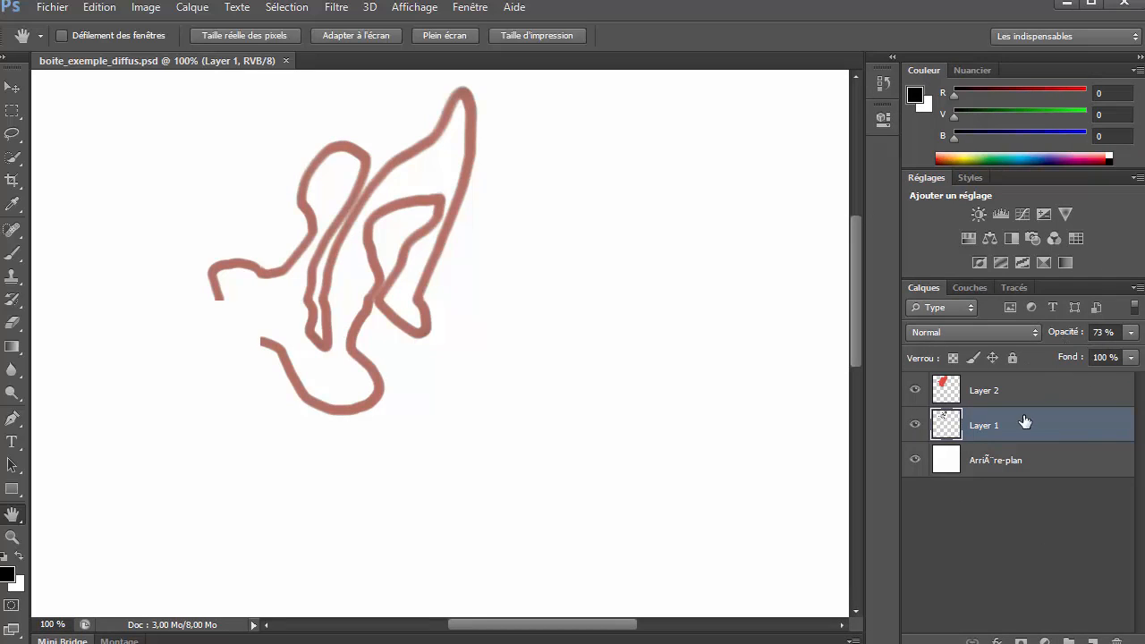
Step: Select Layer 2 to check its blend mode and opacity, and expand the toolbox to two columns
{"action": "left_click", "coordinate": [995, 391]}
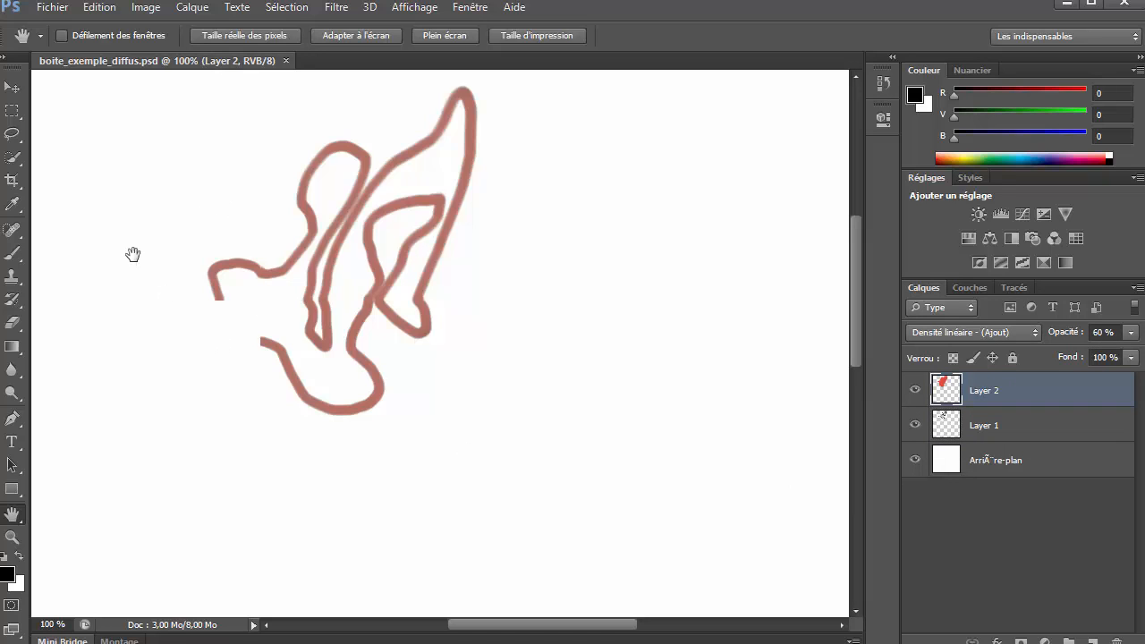
{"action": "left_click", "coordinate": [7, 57]}
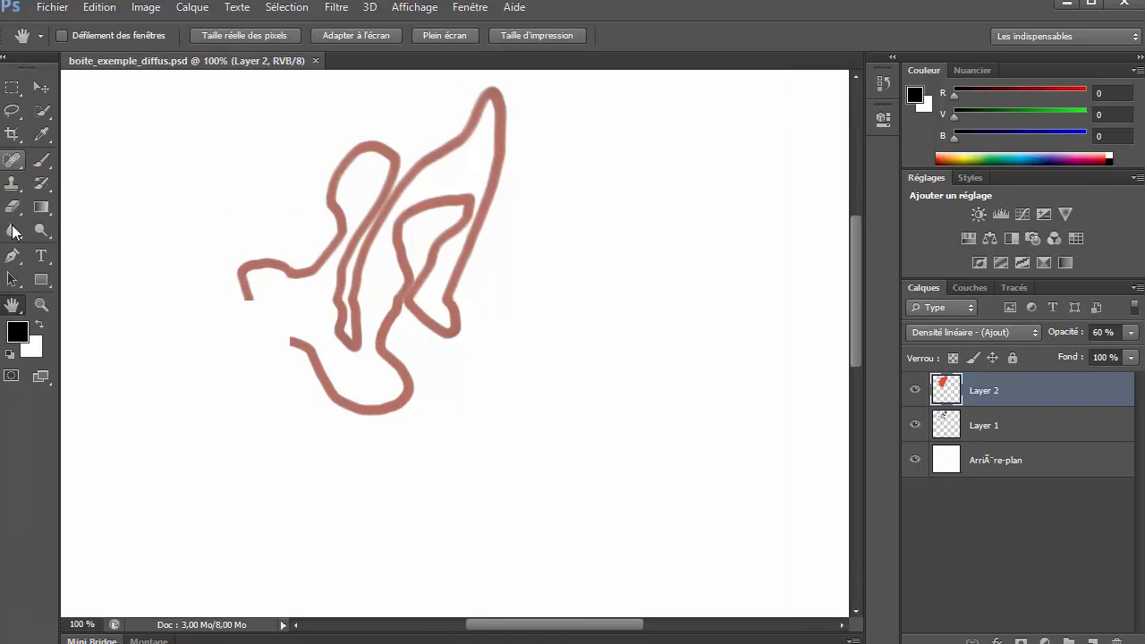
Step: Select the Brush tool in Photoshop, close Photoshop, and minimize the Saison5 folder window to return to 3ds Max
{"action": "left_click", "coordinate": [41, 165]}
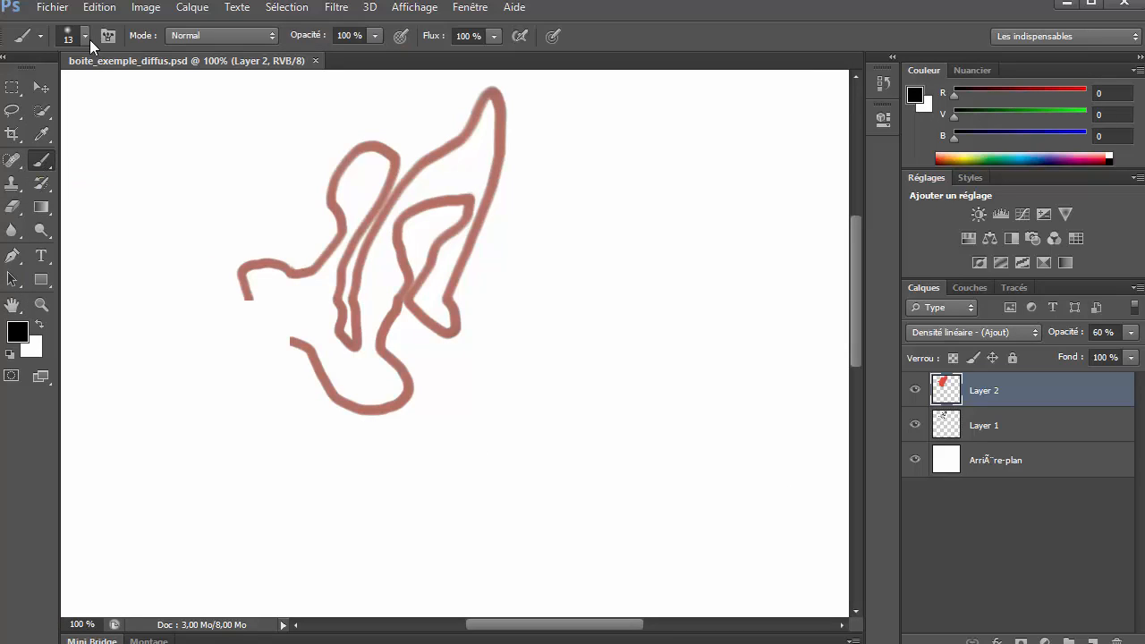
{"action": "left_click", "coordinate": [1121, 9]}
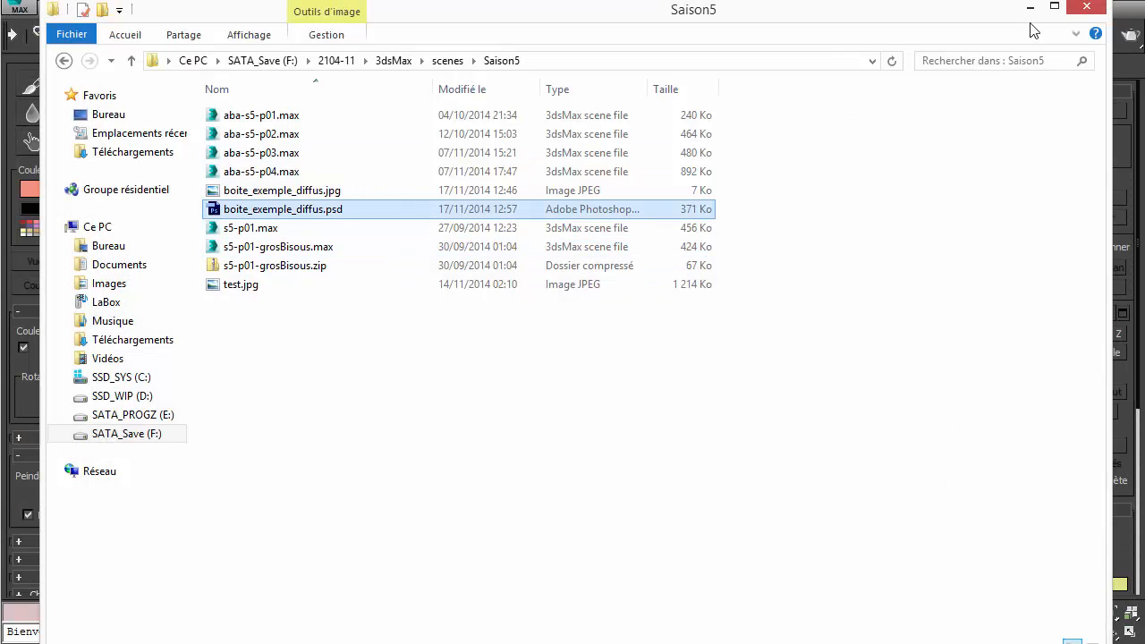
{"action": "left_click", "coordinate": [1031, 7]}
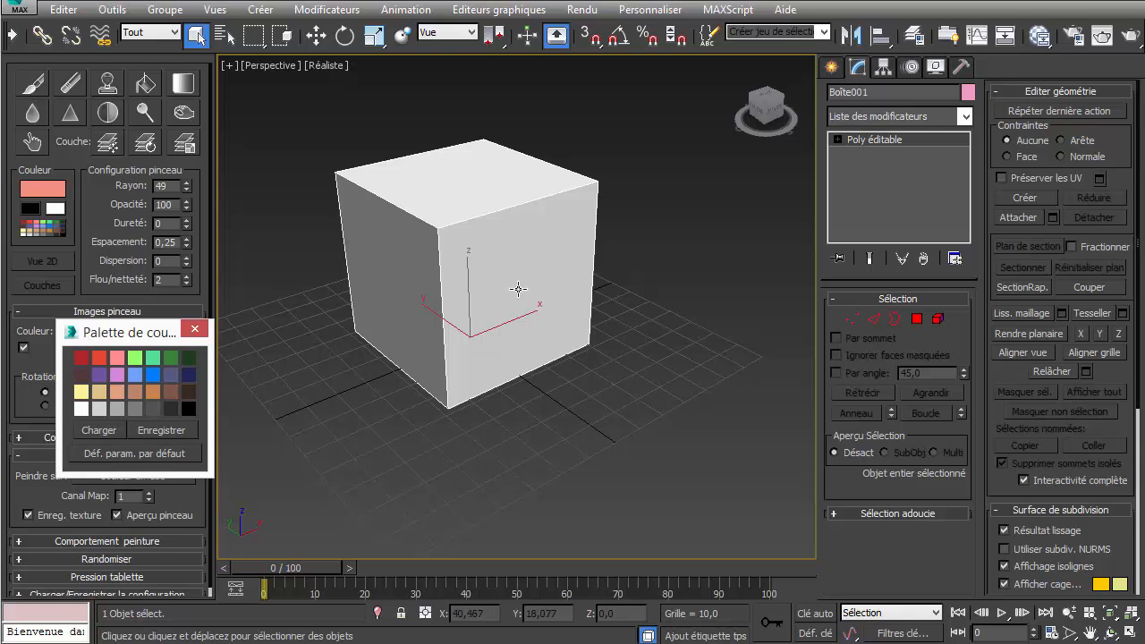
Step: Move the colour palette clear of the paint options and check which bitmap file the diffuse paint target uses
{"action": "left_click", "coordinate": [34, 85]}
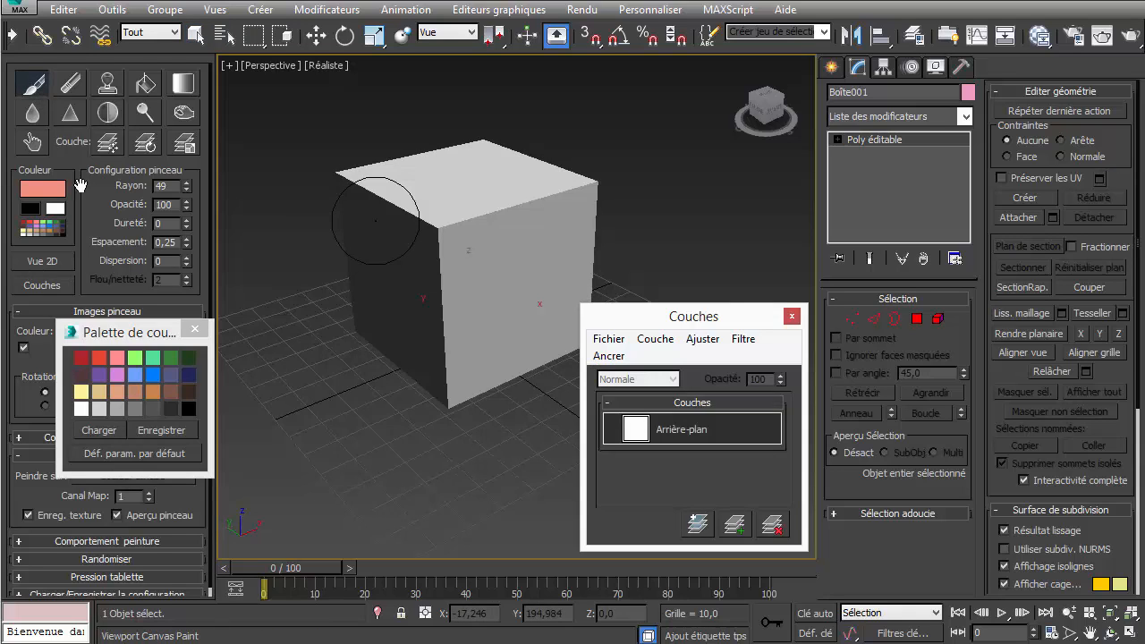
{"action": "left_click_drag", "start_coordinate": [116, 332], "coordinate": [256, 289]}
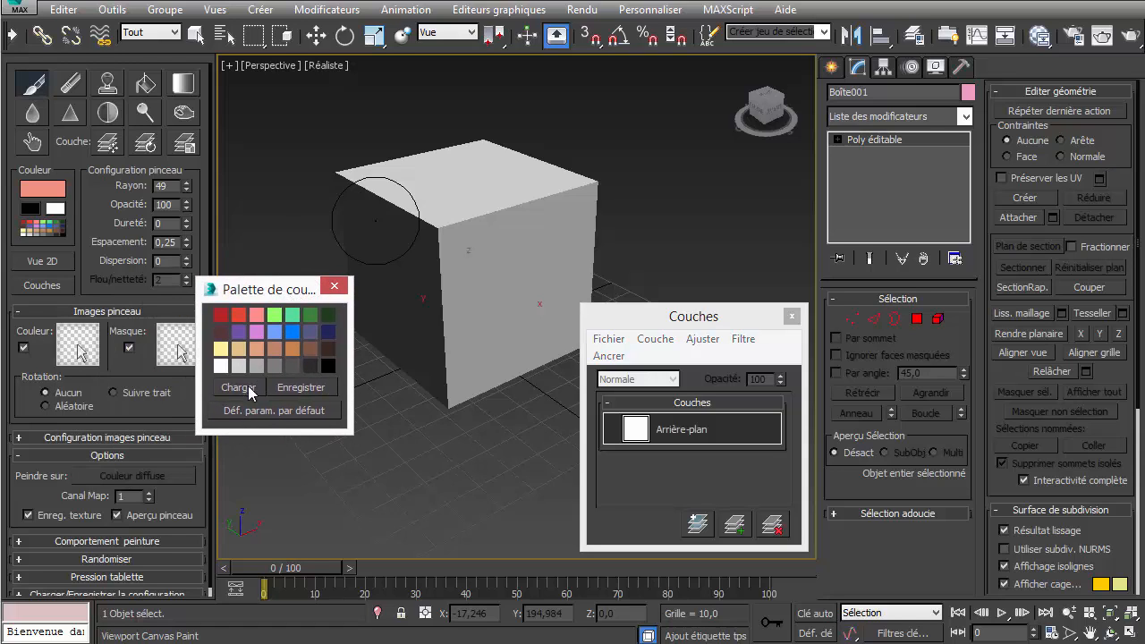
{"action": "left_click", "coordinate": [33, 86]}
{"action": "left_click", "coordinate": [167, 477]}
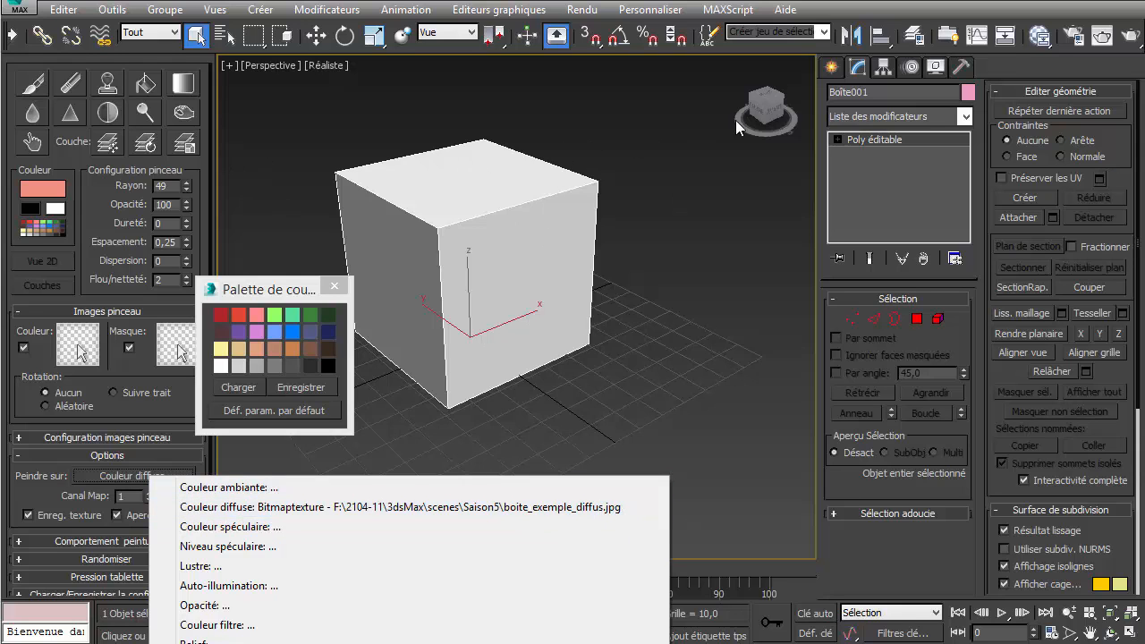
Step: Open the Slate Material Editor beside the cube and pick the cube's material into the view
{"action": "left_click", "coordinate": [1039, 36]}
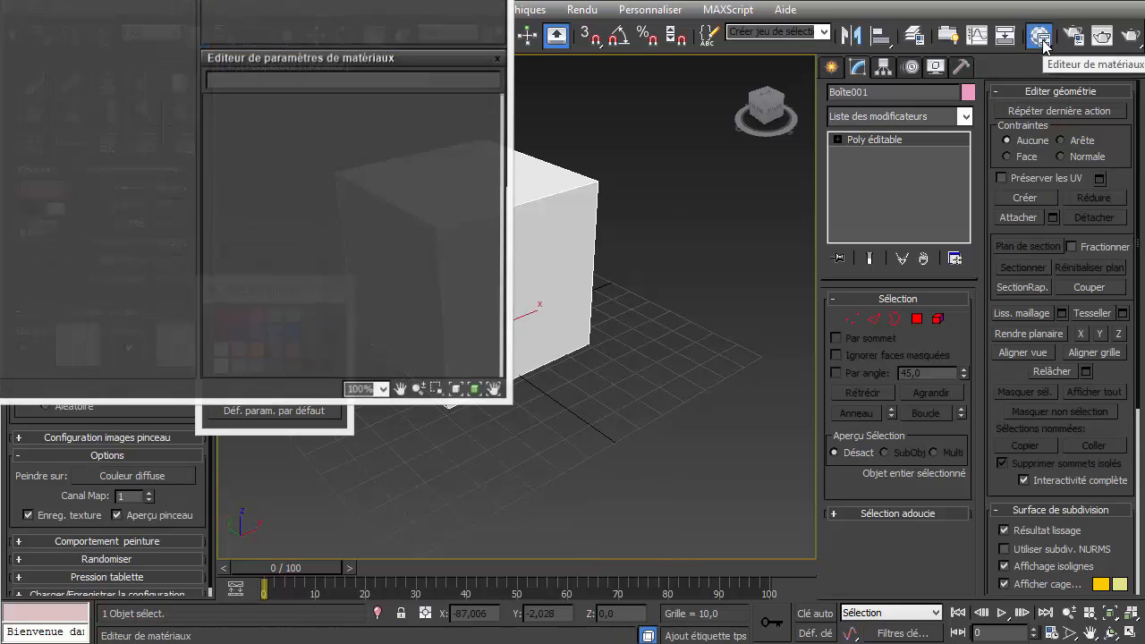
{"action": "left_click_drag", "start_coordinate": [364, 0], "coordinate": [916, 66]}
{"action": "left_click", "coordinate": [447, 97]}
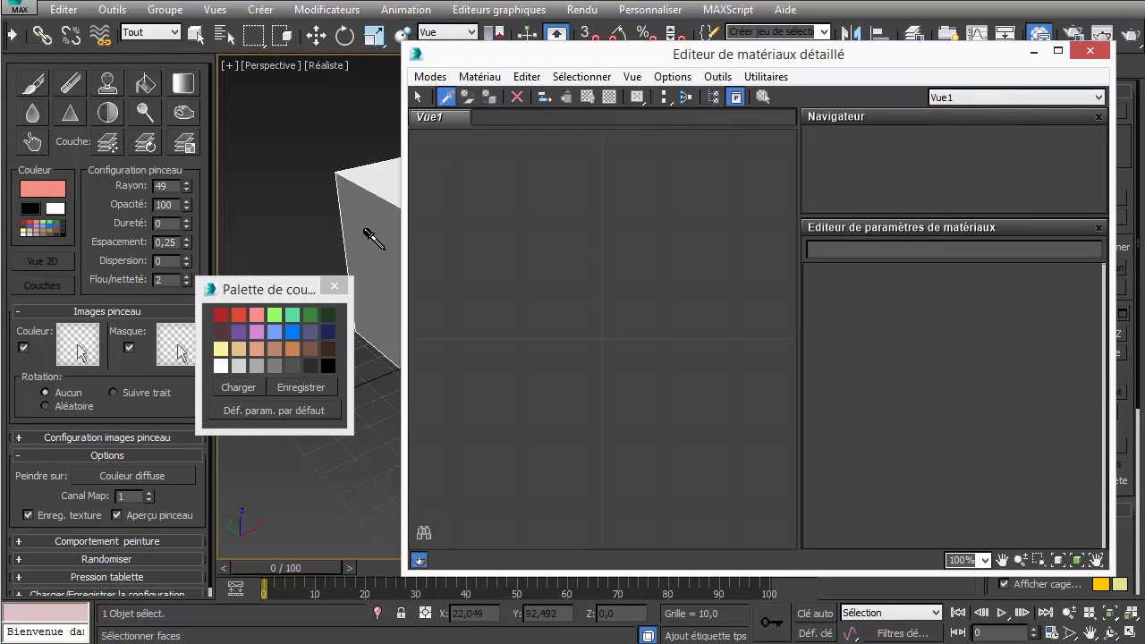
{"action": "left_click", "coordinate": [361, 197]}
{"action": "middle_click_drag", "start_coordinate": [382, 245], "coordinate": [401, 229]}
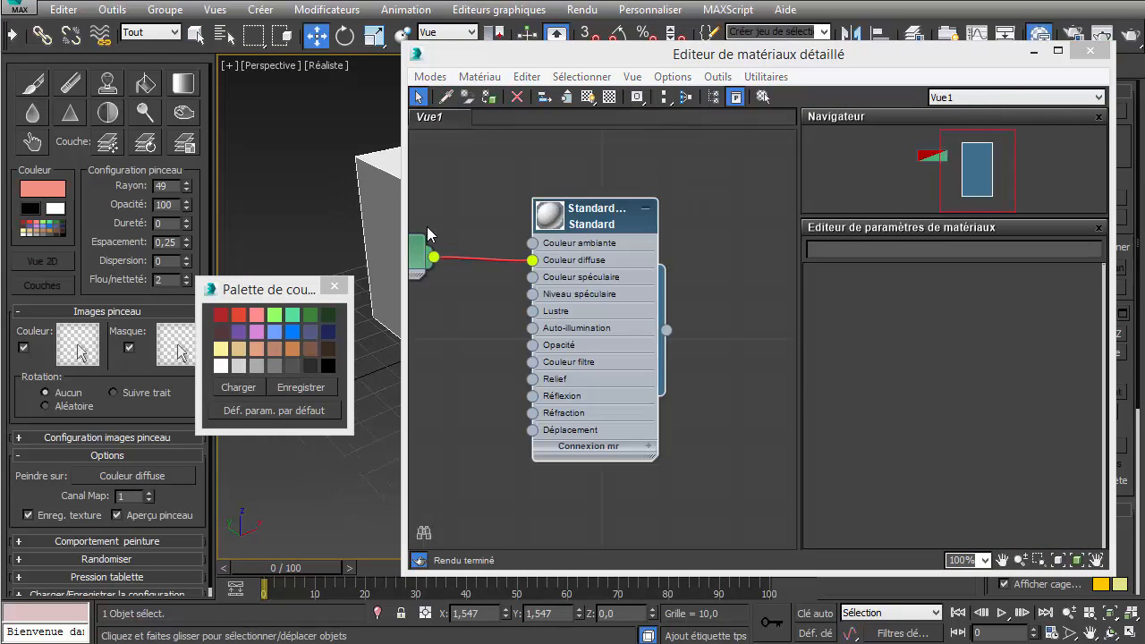
Step: Show the diffuse Bitmap node's parameters, close the Navigator, and choose boite_exemple_diffus.psd as the bitmap file
{"action": "middle_click_drag", "start_coordinate": [479, 236], "coordinate": [619, 220]}
{"action": "double_click", "coordinate": [551, 247]}
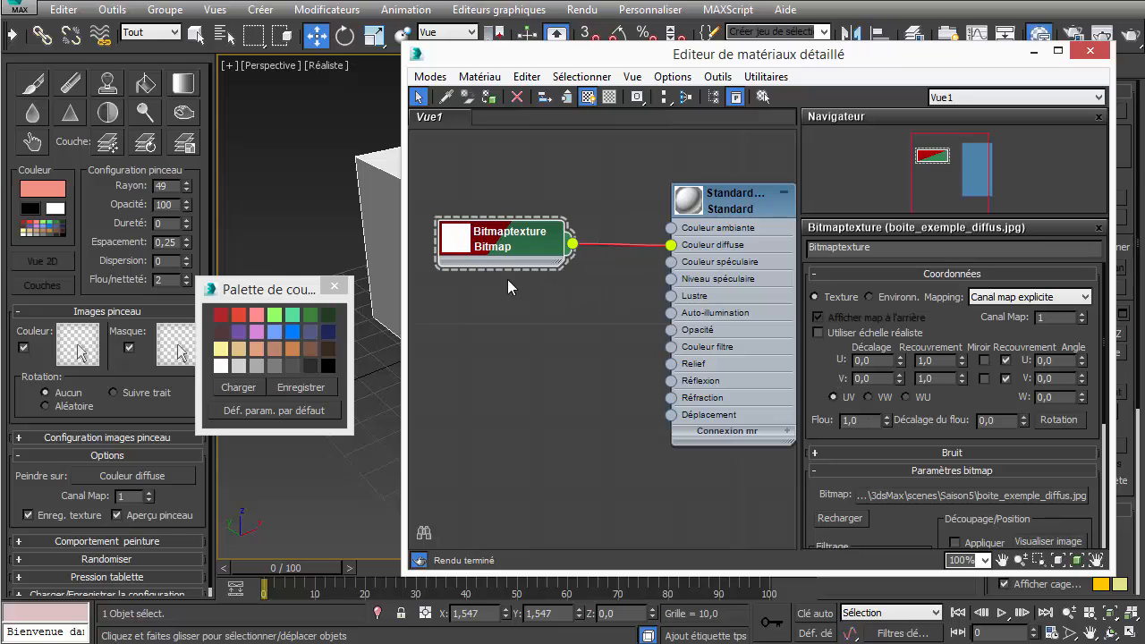
{"action": "left_click", "coordinate": [1099, 118]}
{"action": "left_click", "coordinate": [1079, 386]}
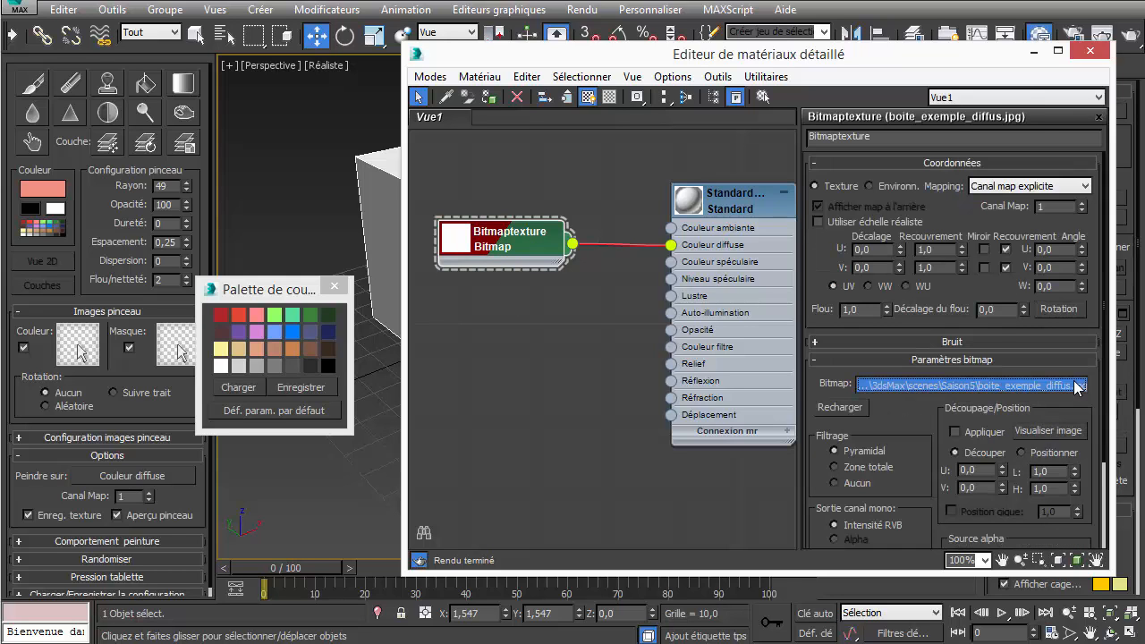
{"action": "double_click", "coordinate": [653, 230]}
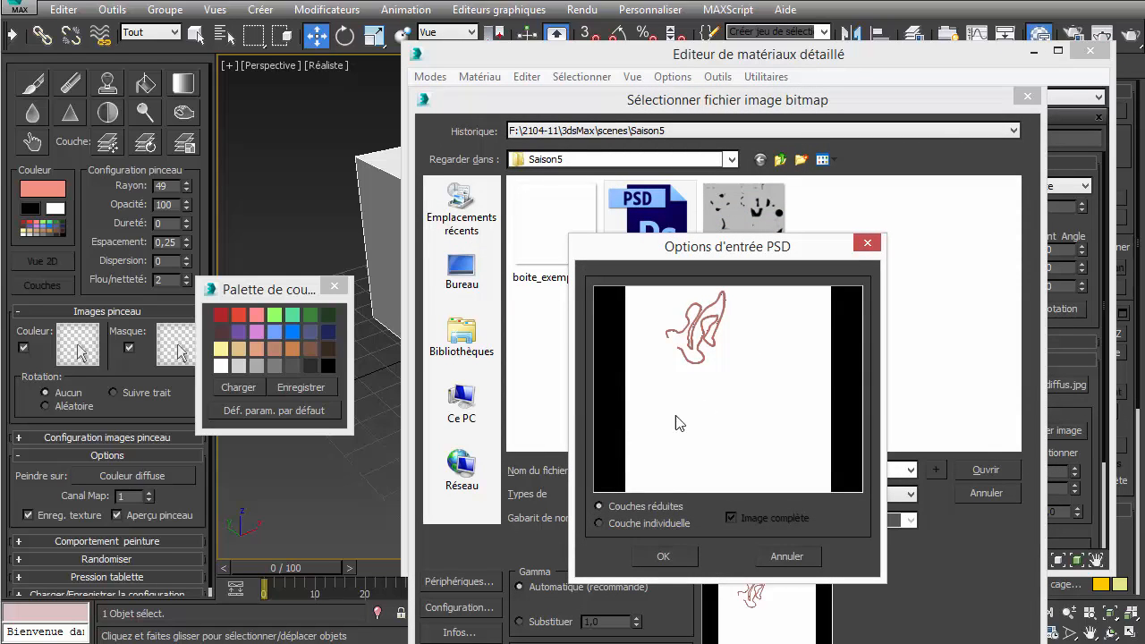
Step: Compare the individual-layer and collapsed-layers import options for the PSD, and load it with collapsed layers (Couches réduites)
{"action": "left_click", "coordinate": [599, 524]}
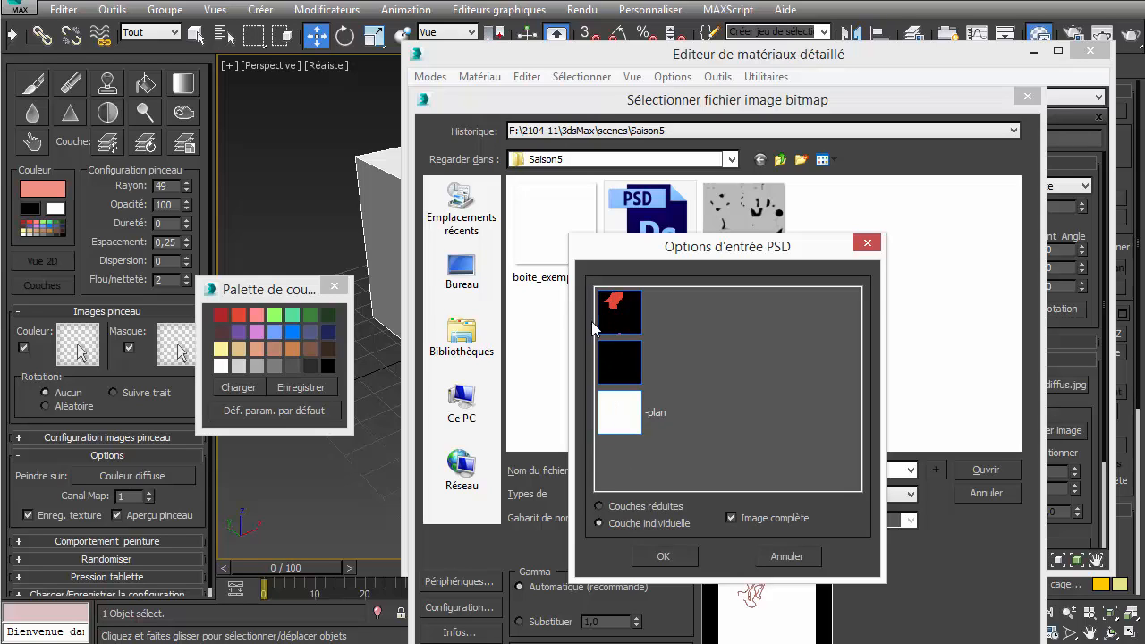
{"action": "left_click", "coordinate": [622, 507]}
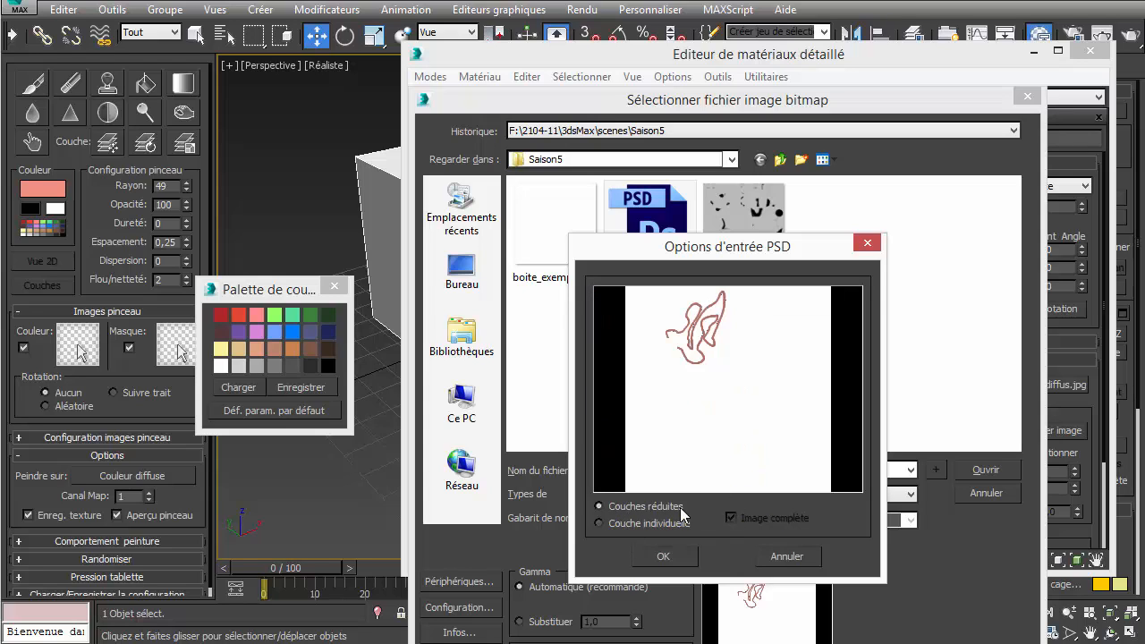
{"action": "left_click", "coordinate": [645, 525]}
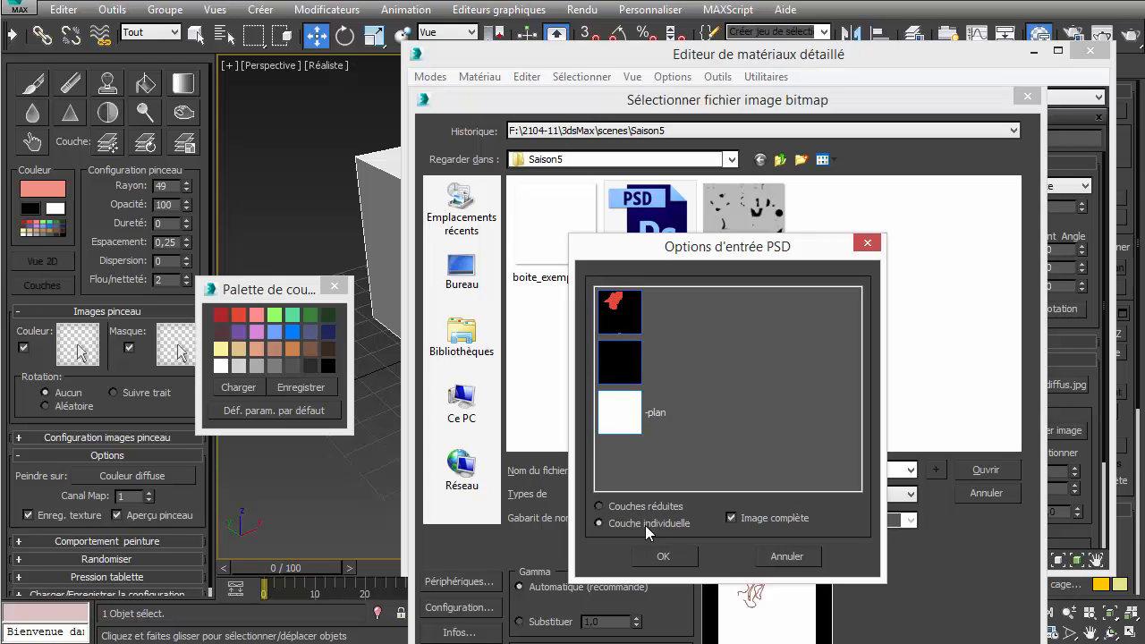
{"action": "left_click", "coordinate": [630, 512]}
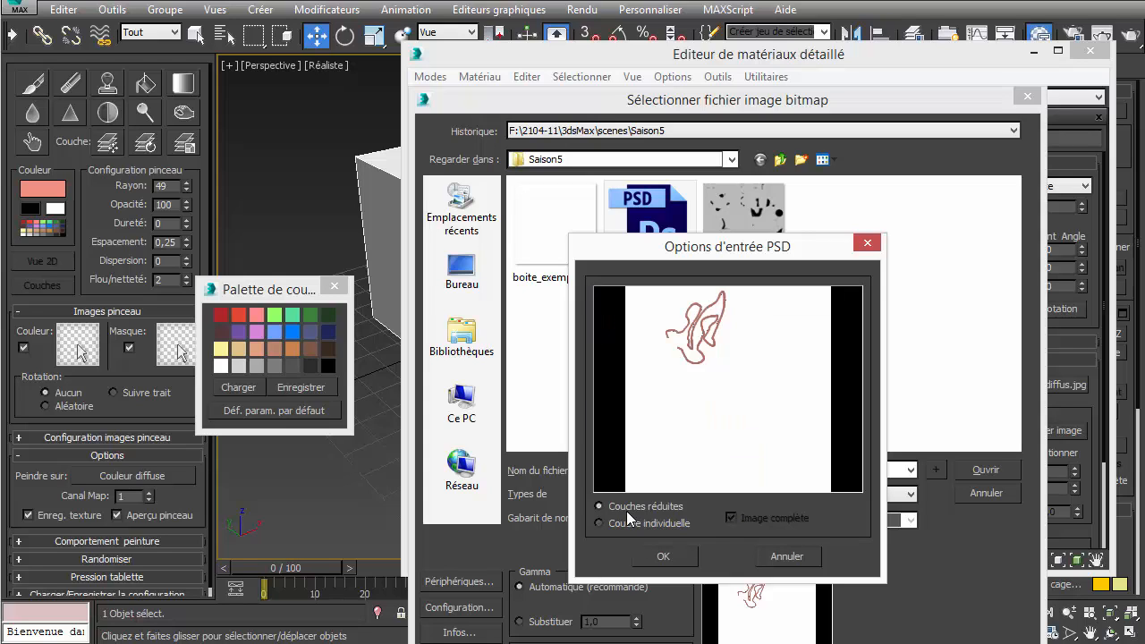
{"action": "left_click", "coordinate": [632, 527]}
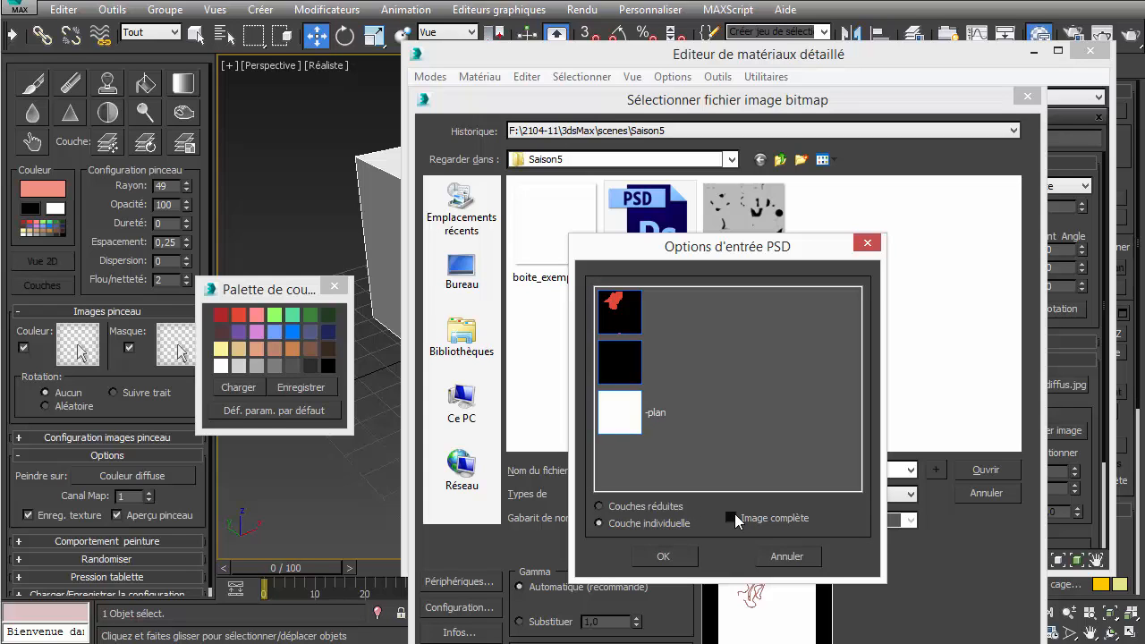
{"action": "left_click", "coordinate": [637, 508]}
{"action": "left_click", "coordinate": [665, 556]}
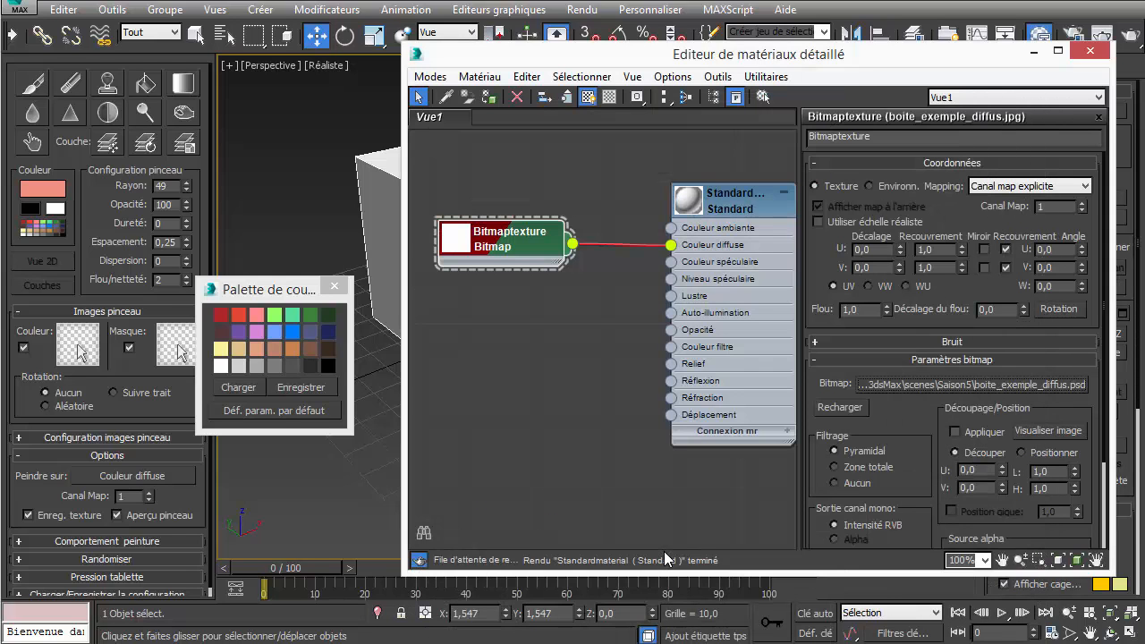
Step: Move the Bitmap node closer to the Standard material, display the material's map in the viewport, and close the Material Editor
{"action": "left_click_drag", "start_coordinate": [454, 237], "coordinate": [491, 237]}
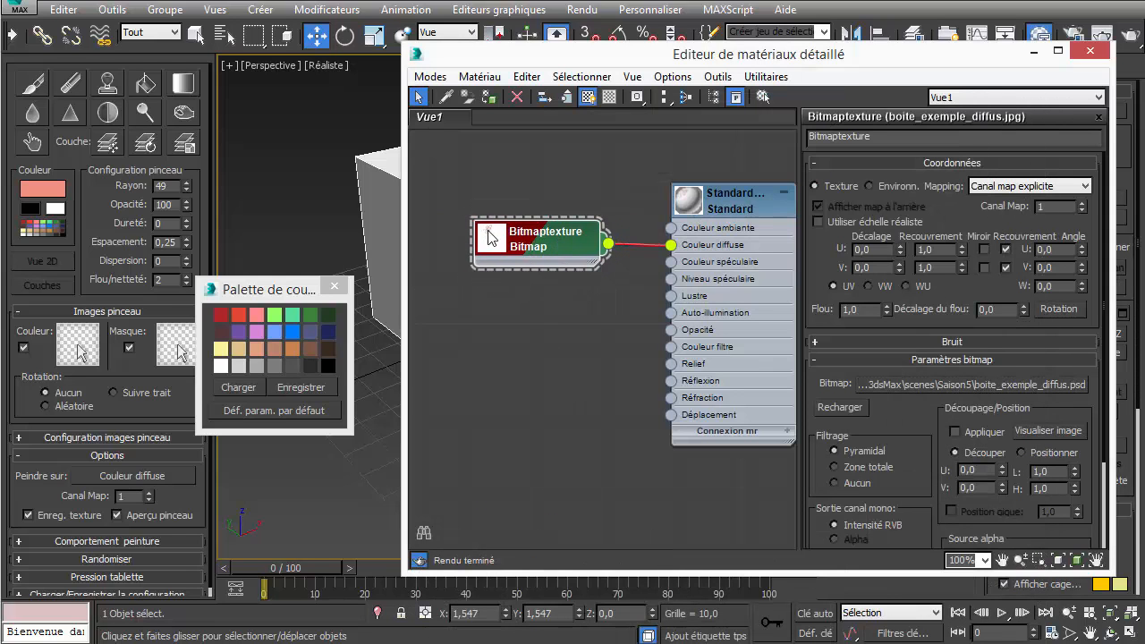
{"action": "left_click", "coordinate": [738, 206]}
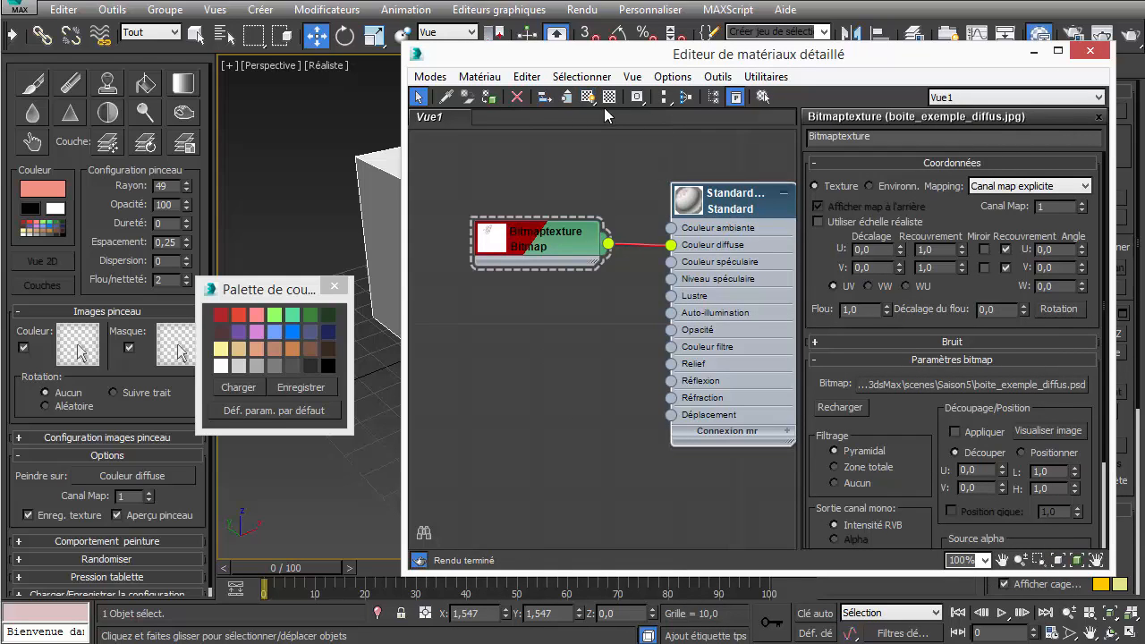
{"action": "left_click", "coordinate": [588, 97]}
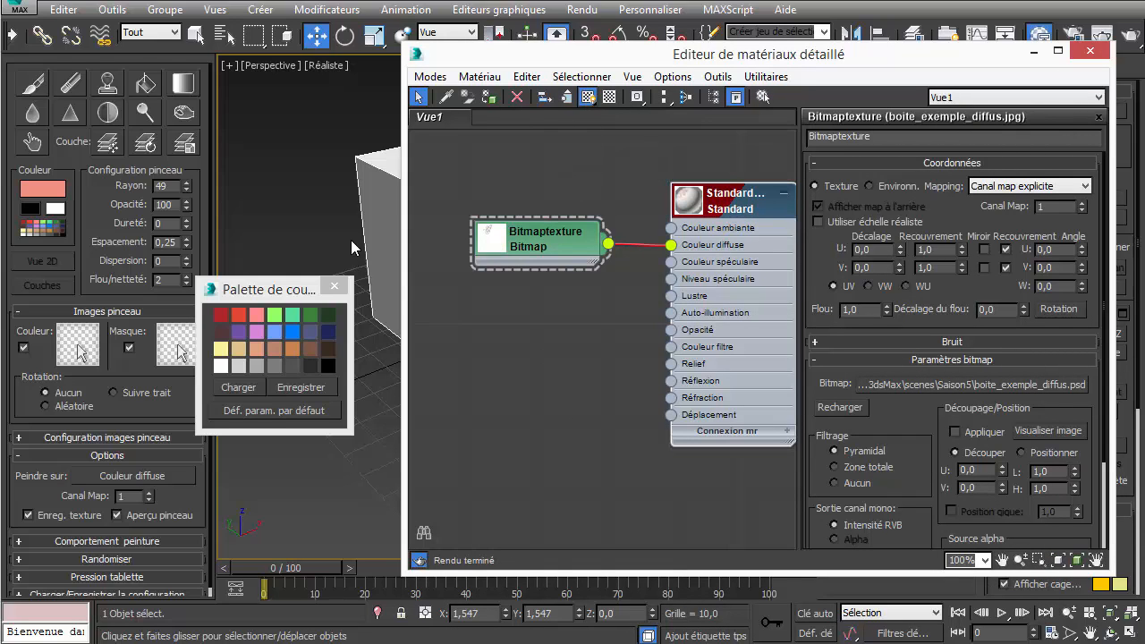
{"action": "left_click", "coordinate": [1091, 51]}
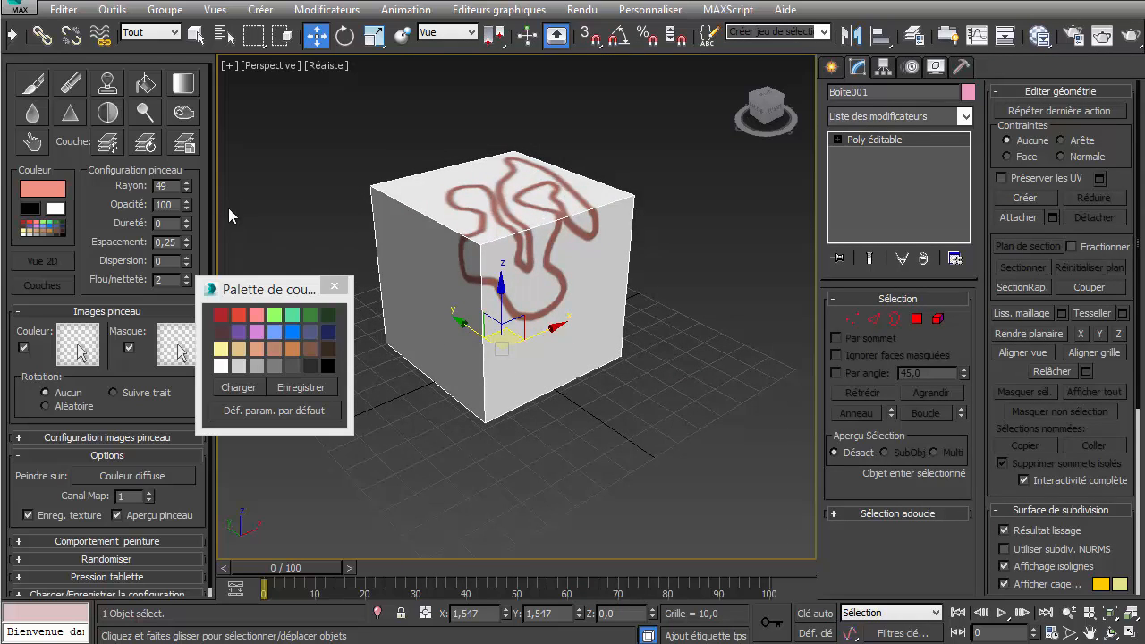
Step: Set the diffuse colour map boite_exemple_diffus.psd as the paint target and start painting on the cube with its layers
{"action": "left_click", "coordinate": [34, 85]}
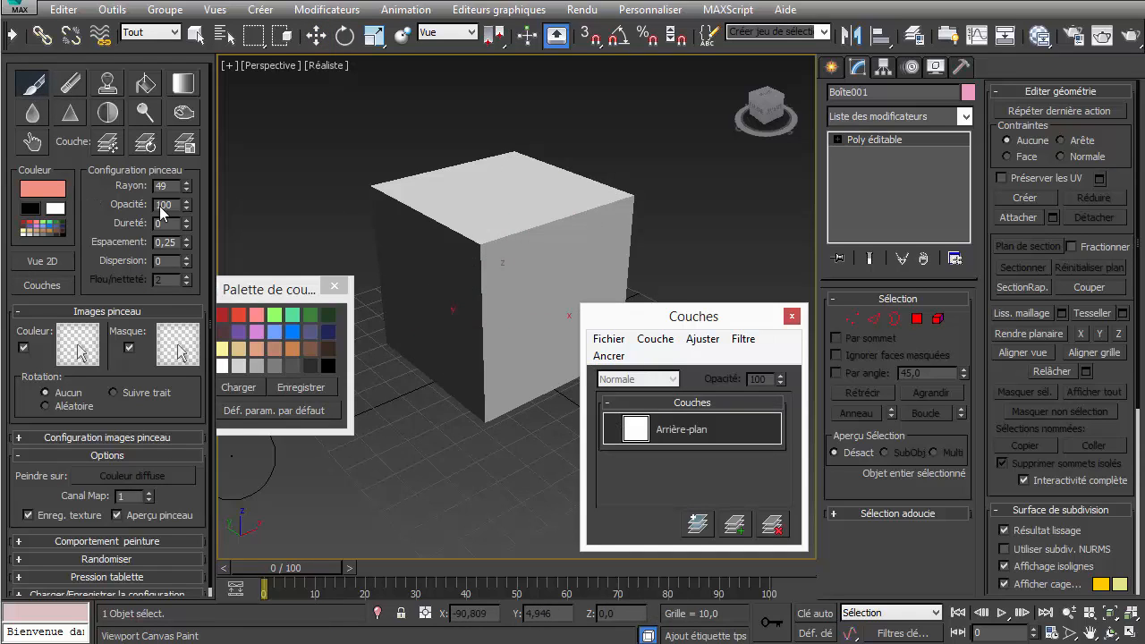
{"action": "right_click", "coordinate": [305, 228]}
{"action": "left_click", "coordinate": [174, 474]}
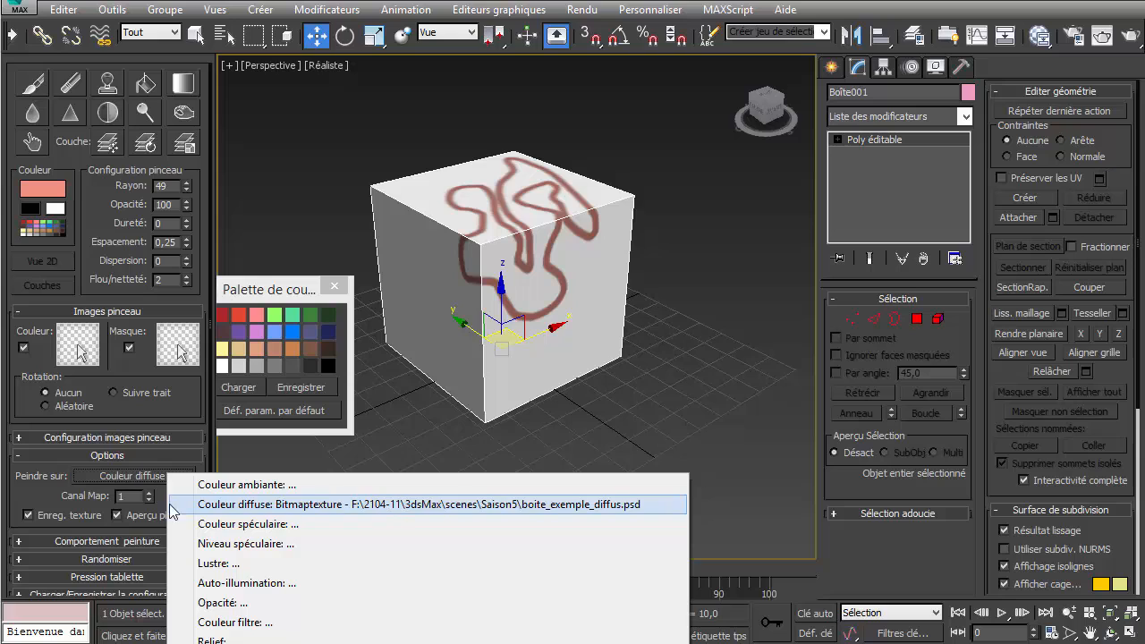
{"action": "left_click", "coordinate": [570, 504]}
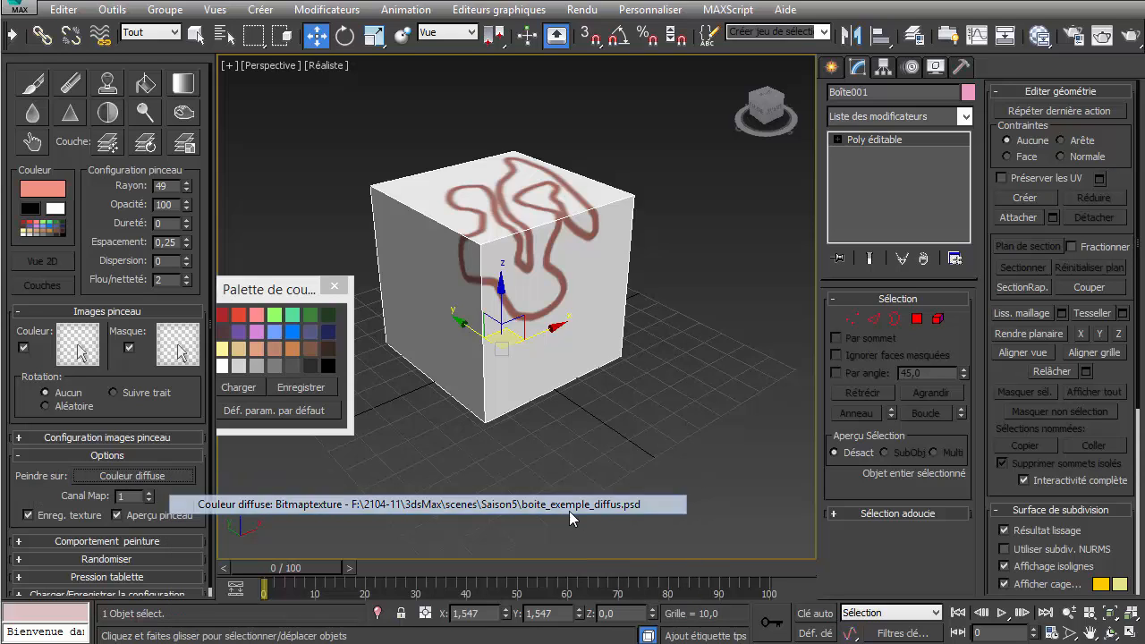
{"action": "left_click", "coordinate": [36, 86]}
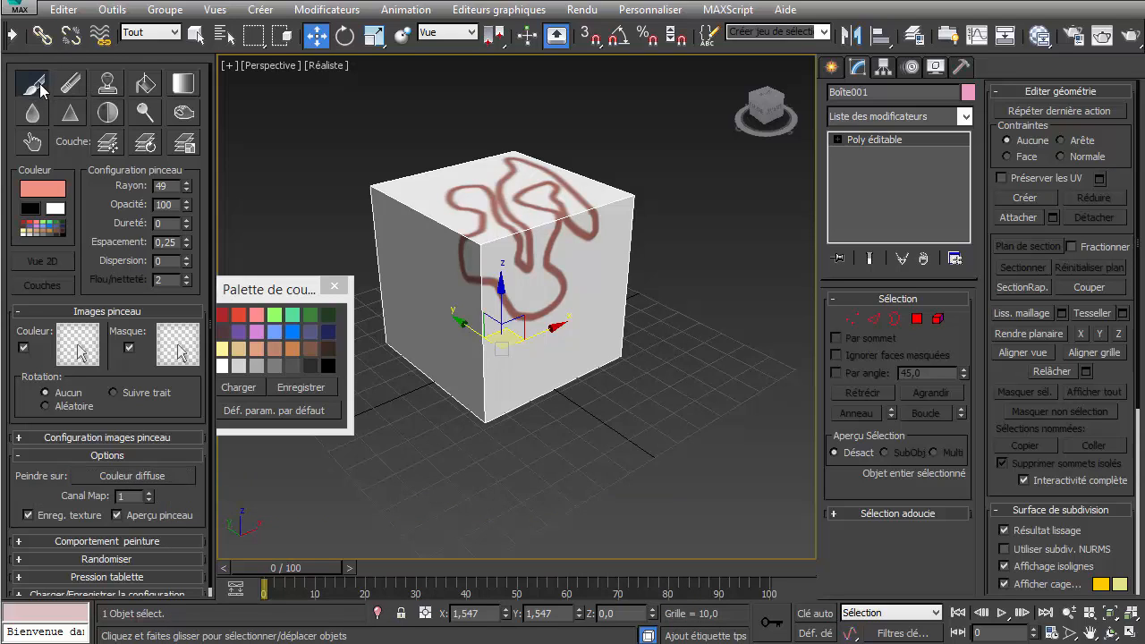
{"action": "left_click", "coordinate": [433, 343]}
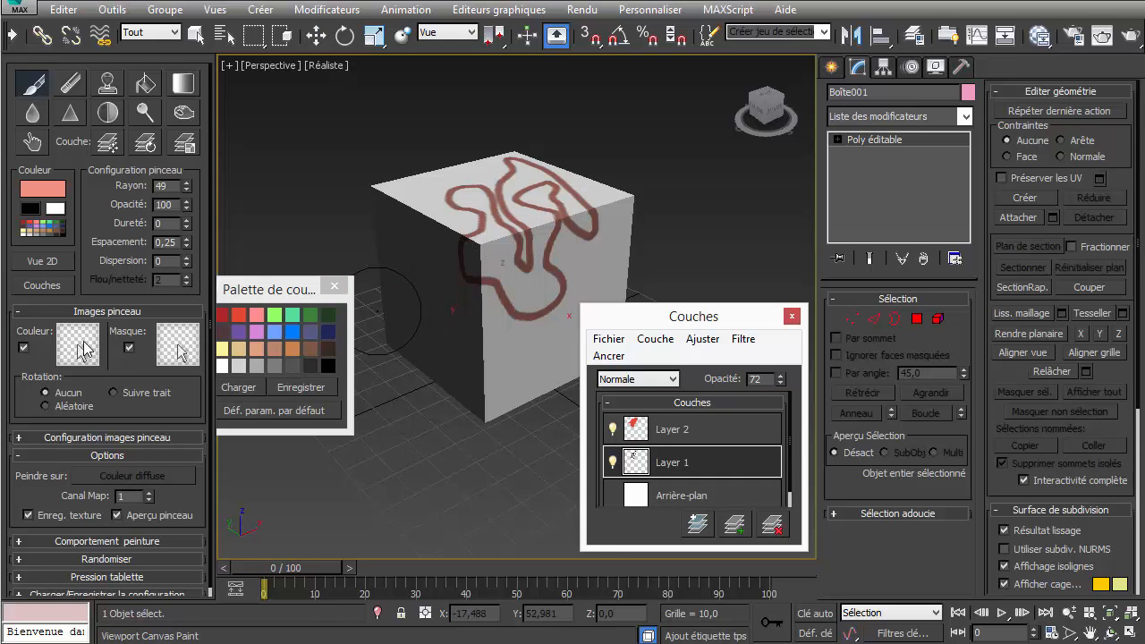
Step: Open the brush images window for the brush colour, and view the Custom Brushes folder before closing it
{"action": "left_click", "coordinate": [80, 352]}
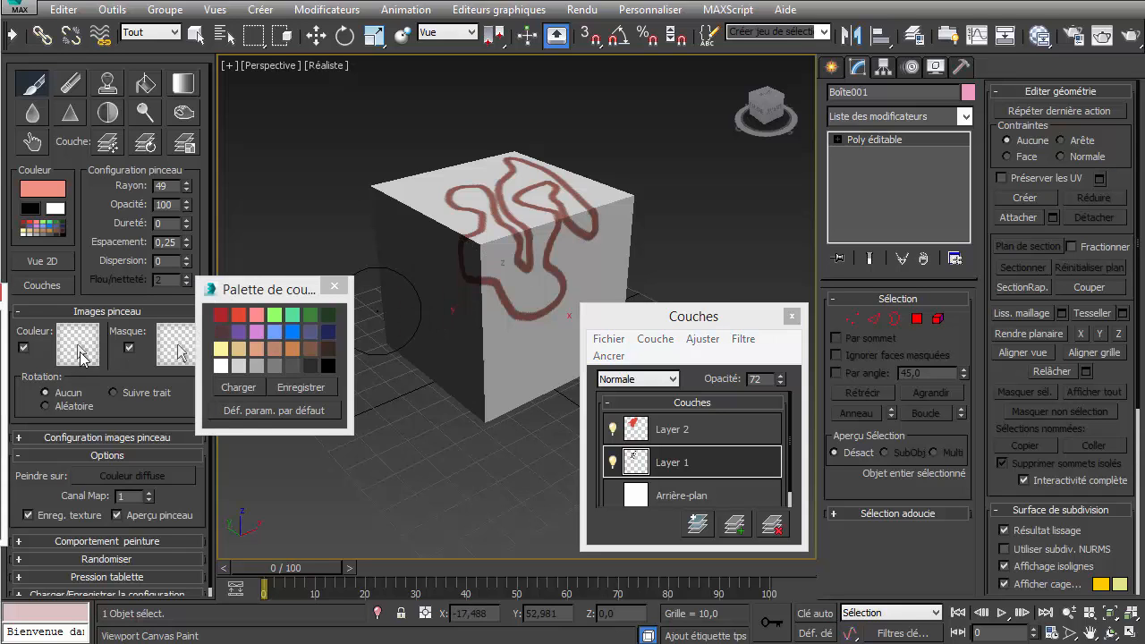
{"action": "left_click_drag", "start_coordinate": [0, 294], "coordinate": [460, 357]}
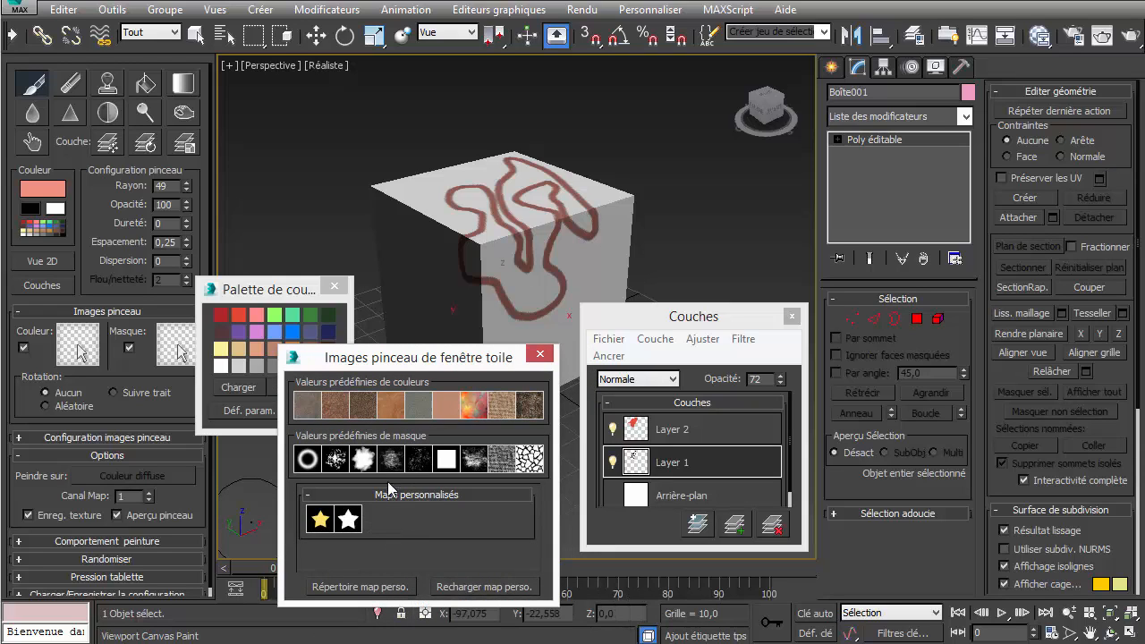
{"action": "left_click", "coordinate": [356, 586]}
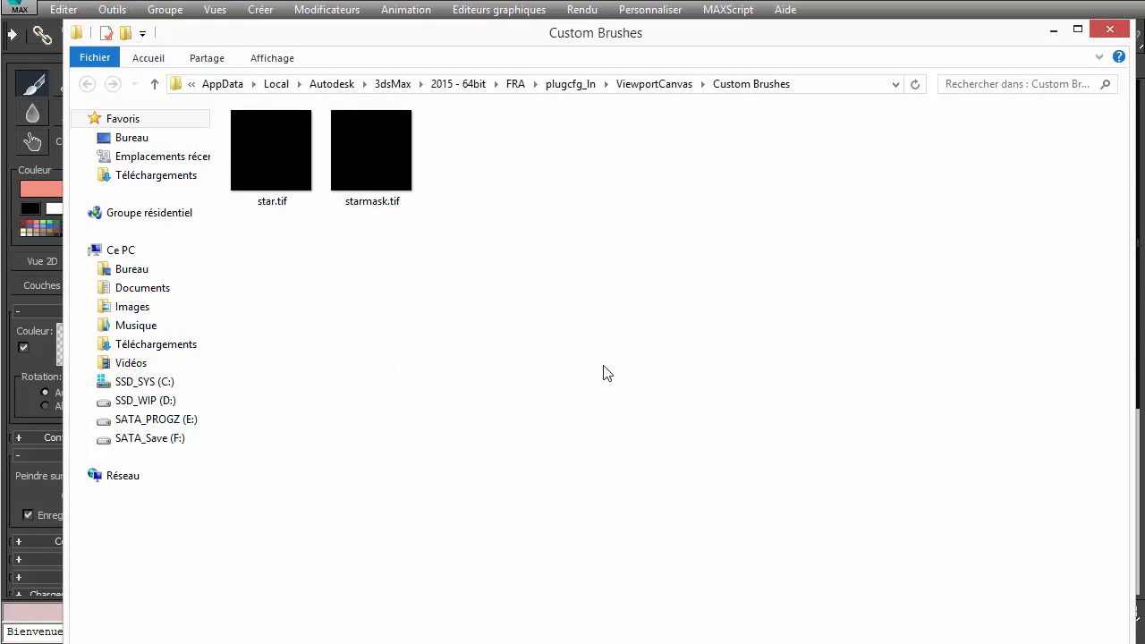
{"action": "left_click", "coordinate": [1114, 30]}
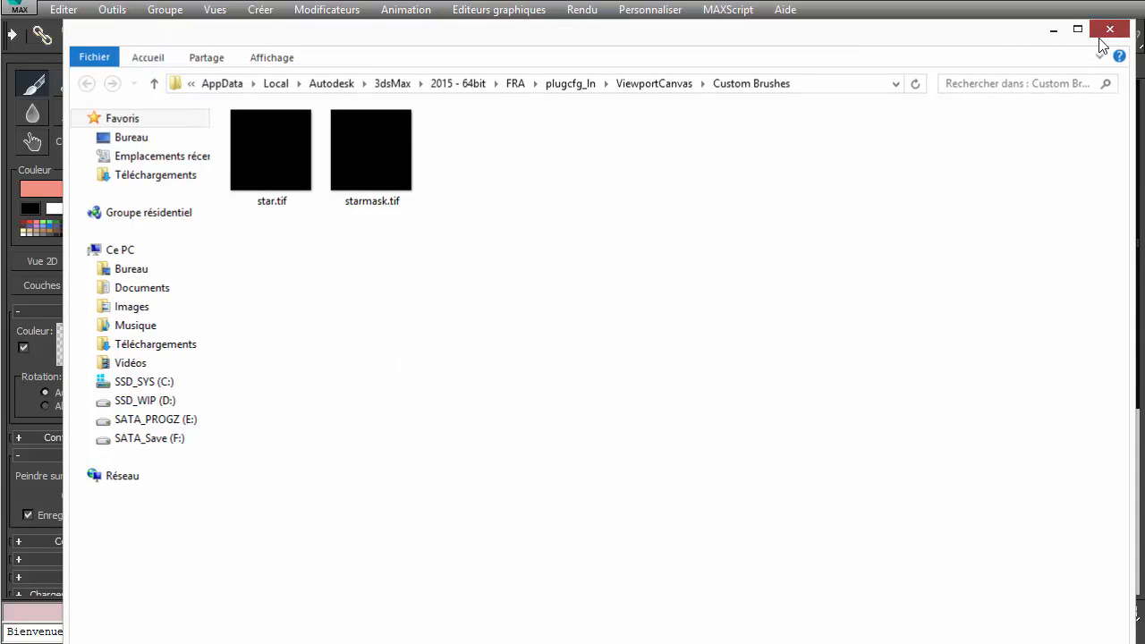
Step: Choose the woven burlap colour preset as brush image and paint it over the cube's top face on Layer 1
{"action": "left_click", "coordinate": [499, 410]}
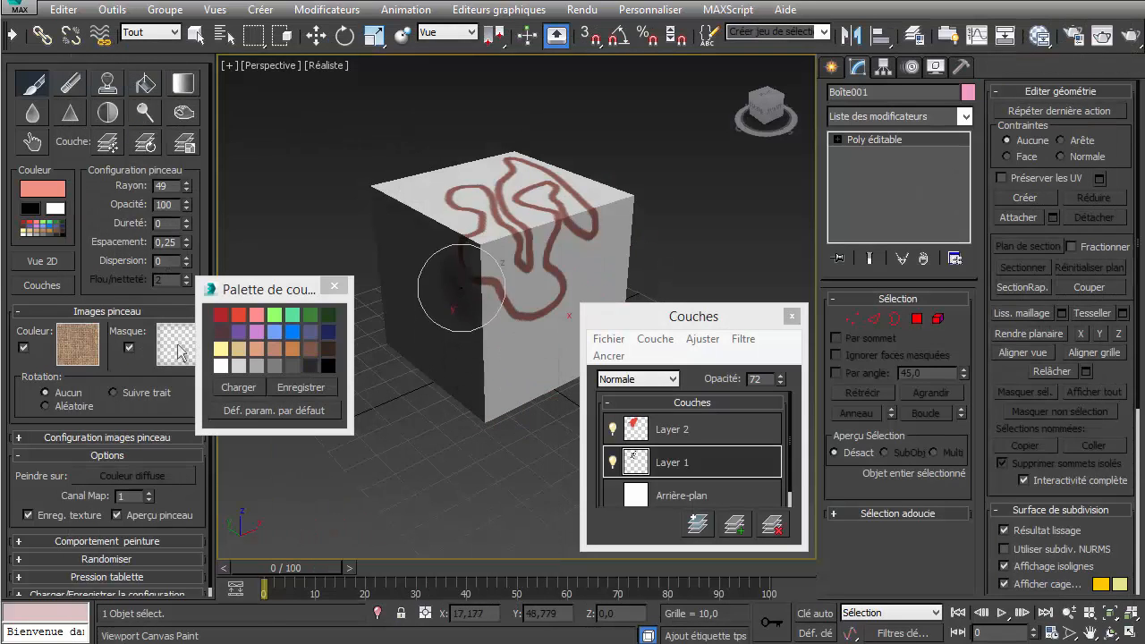
{"action": "mouse_move", "coordinate": [556, 262]}
{"action": "left_mouse_down"}
{"action": "mouse_move", "coordinate": [528, 358]}
{"action": "mouse_move", "coordinate": [492, 287]}
{"action": "mouse_move", "coordinate": [546, 242]}
{"action": "mouse_move", "coordinate": [472, 228]}
{"action": "mouse_move", "coordinate": [470, 299]}
{"action": "mouse_move", "coordinate": [547, 347]}
{"action": "mouse_move", "coordinate": [512, 306]}
{"action": "mouse_move", "coordinate": [705, 178]}
{"action": "mouse_move", "coordinate": [554, 158]}
{"action": "mouse_move", "coordinate": [537, 135]}
{"action": "mouse_move", "coordinate": [481, 186]}
{"action": "left_mouse_up"}
{"action": "scroll", "coordinate": [481, 186], "scroll_direction": "up", "scroll_amount": 5}
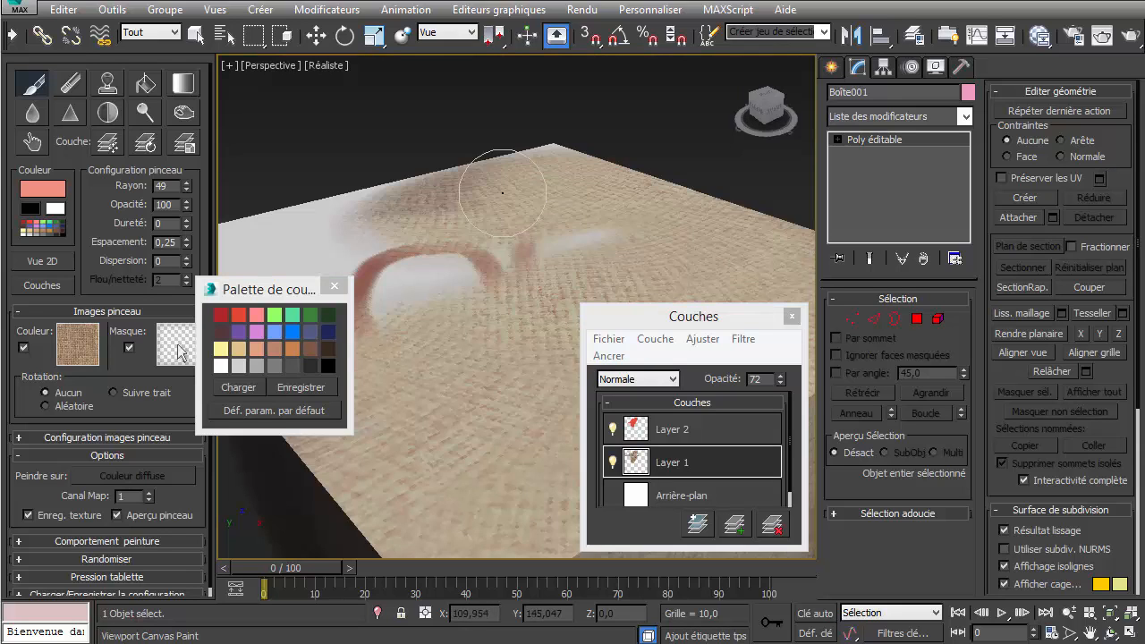
{"action": "left_click_drag", "start_coordinate": [417, 264], "coordinate": [373, 285]}
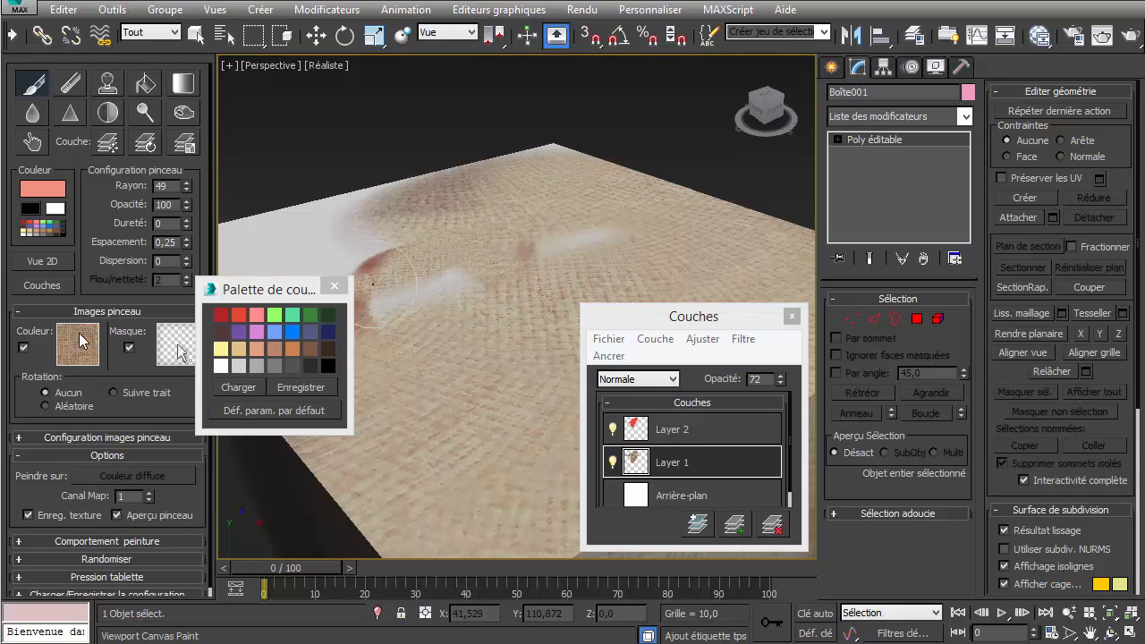
Step: Choose the last, dark rocky colour preset as brush image and paint it over the cube's top face on Layer 1
{"action": "left_click", "coordinate": [75, 347]}
{"action": "left_click", "coordinate": [179, 351]}
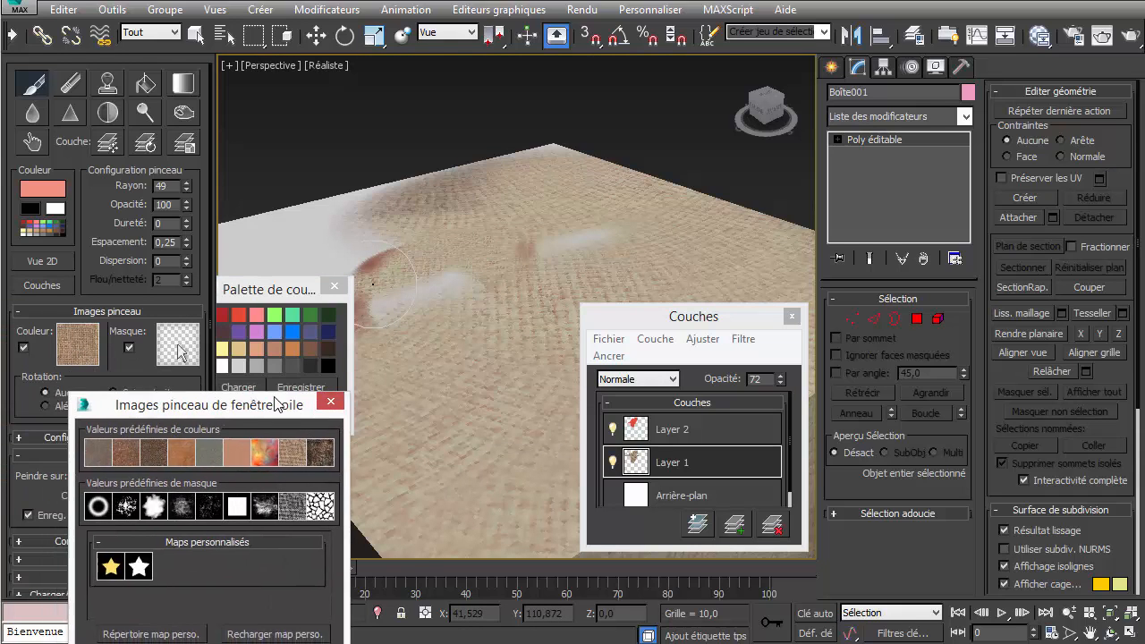
{"action": "left_click", "coordinate": [401, 450]}
{"action": "mouse_move", "coordinate": [421, 322]}
{"action": "left_mouse_down"}
{"action": "mouse_move", "coordinate": [447, 268]}
{"action": "mouse_move", "coordinate": [501, 233]}
{"action": "mouse_move", "coordinate": [566, 302]}
{"action": "mouse_move", "coordinate": [466, 215]}
{"action": "mouse_move", "coordinate": [268, 237]}
{"action": "mouse_move", "coordinate": [371, 192]}
{"action": "mouse_move", "coordinate": [444, 196]}
{"action": "mouse_move", "coordinate": [490, 363]}
{"action": "mouse_move", "coordinate": [393, 357]}
{"action": "left_mouse_up"}
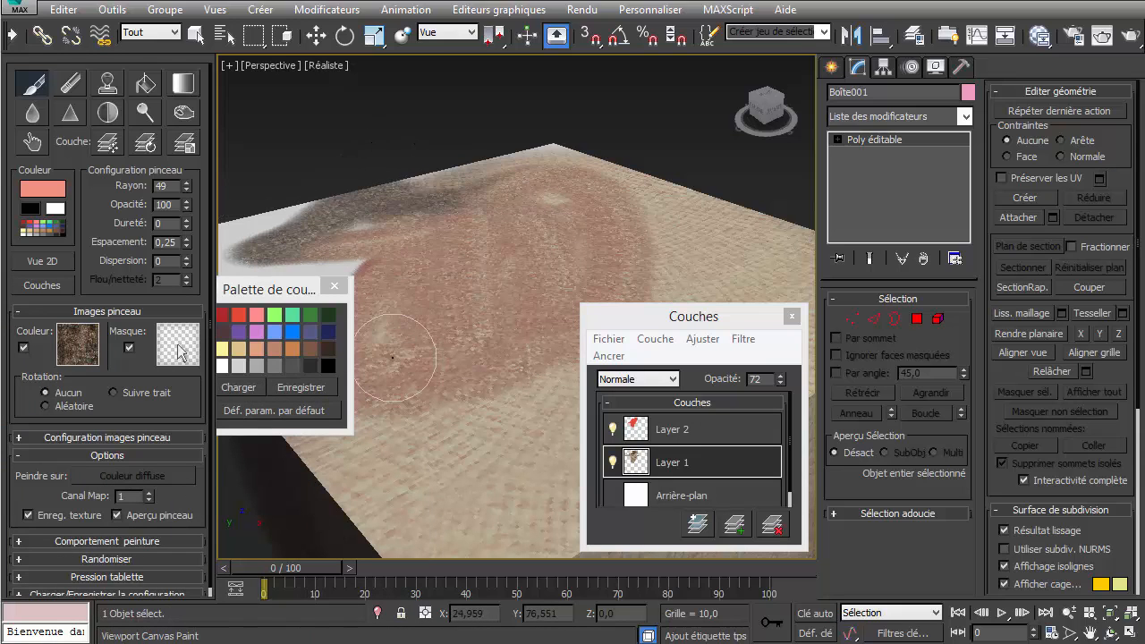
Step: Choose the white blot mask preset, turn off the brush colour image, set the colour to black, and hide Layer 2
{"action": "left_click", "coordinate": [178, 346]}
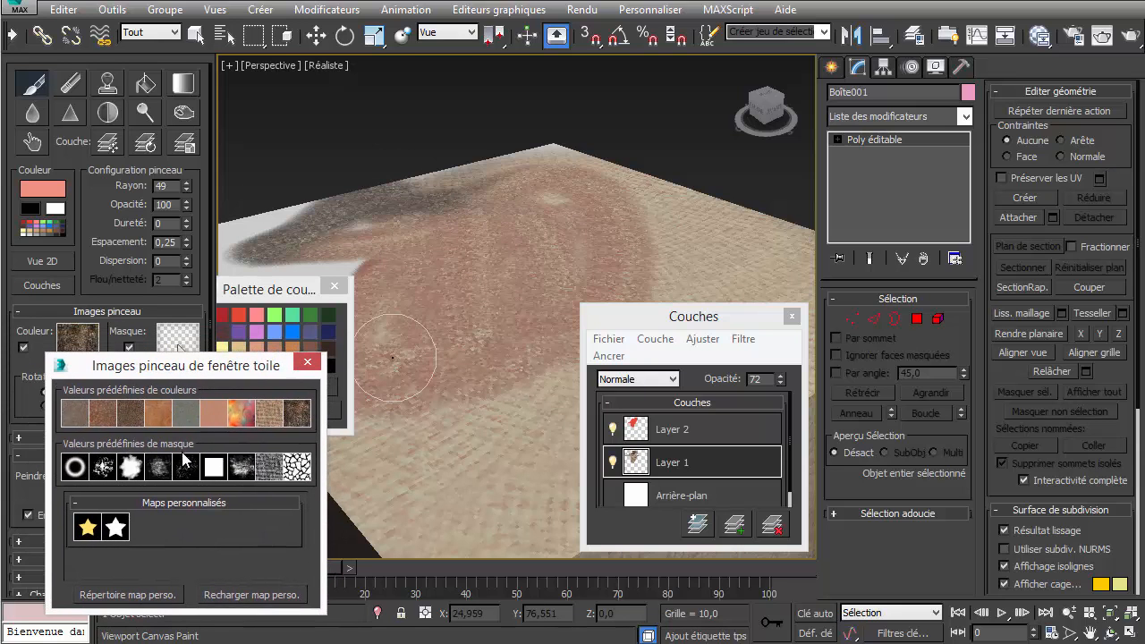
{"action": "left_click", "coordinate": [128, 468]}
{"action": "scroll", "coordinate": [488, 300], "scroll_direction": "up", "scroll_amount": 10}
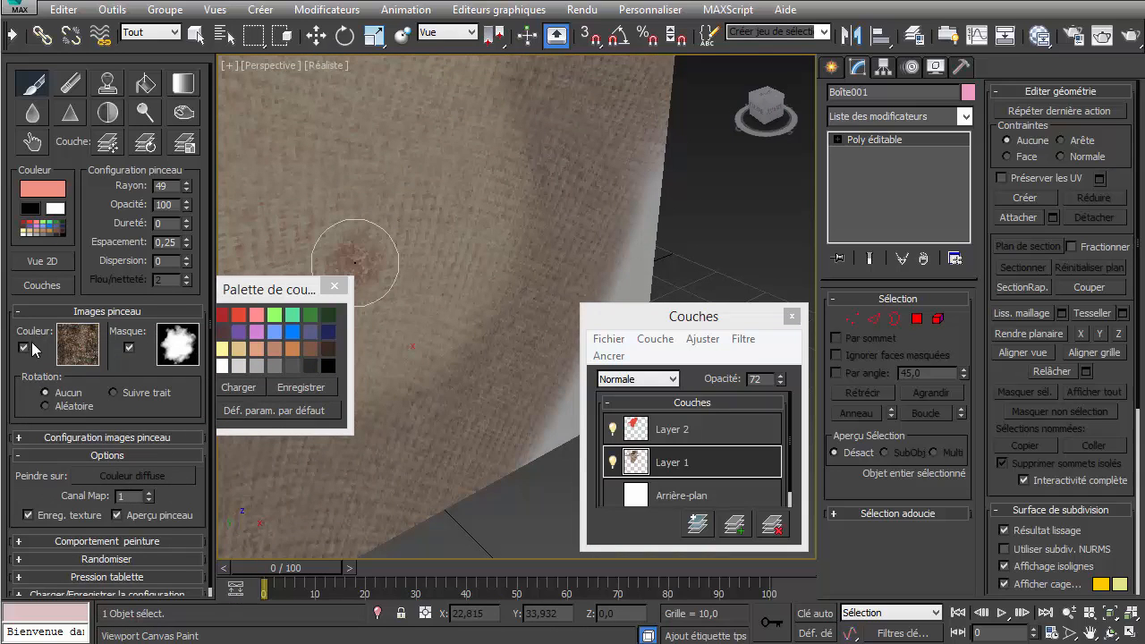
{"action": "left_click", "coordinate": [32, 209]}
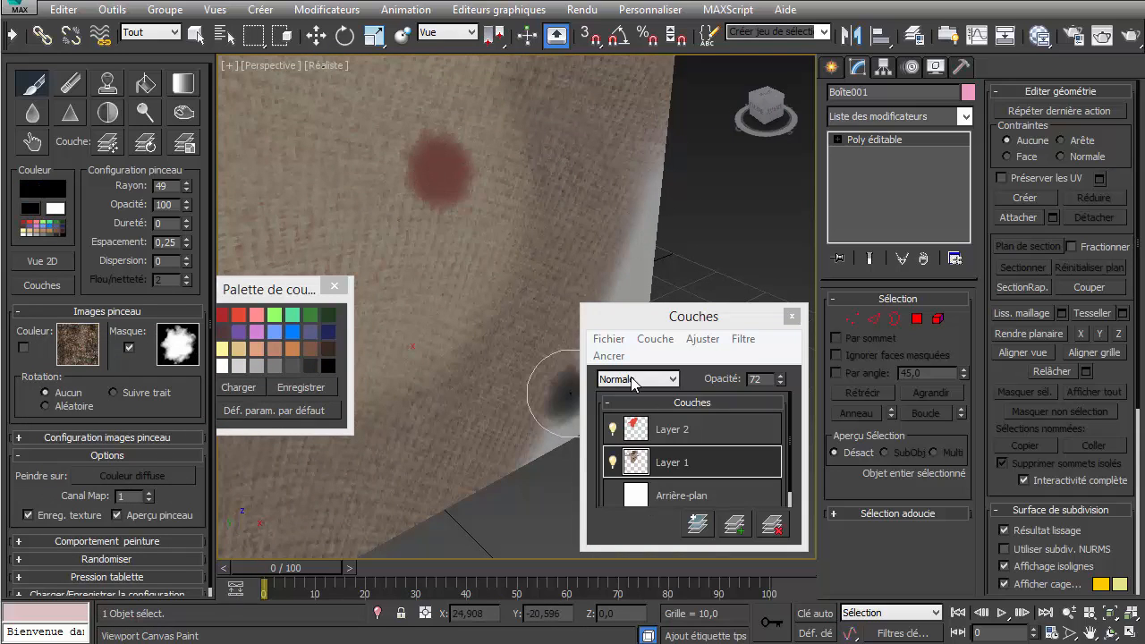
{"action": "left_click", "coordinate": [614, 430]}
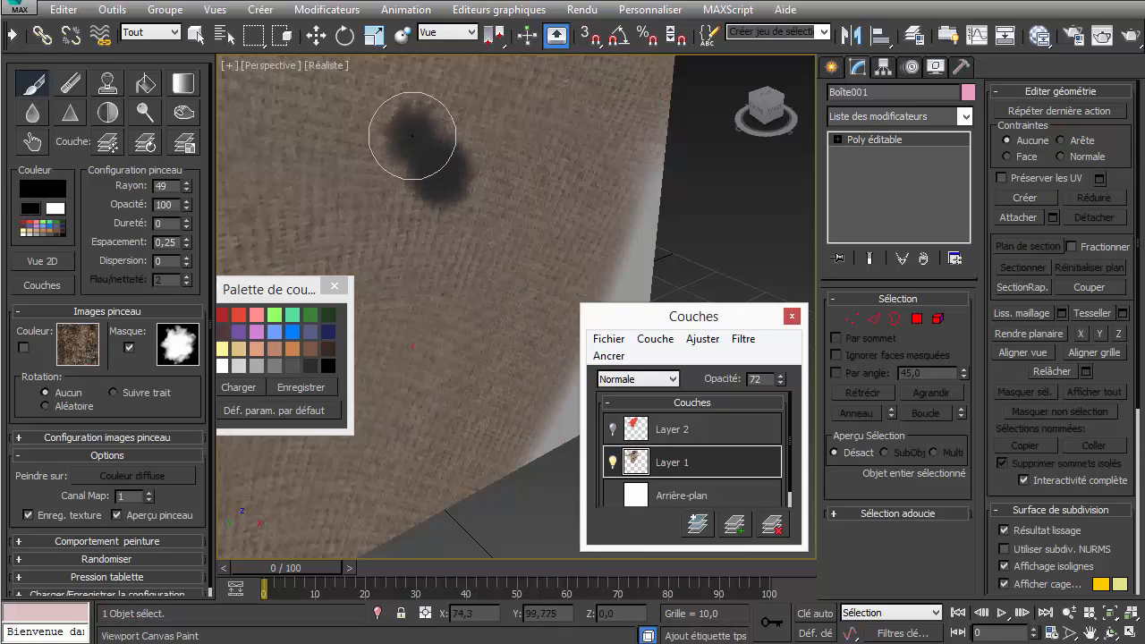
Step: Paint a curved black stroke and several separate black dabs on the cube's side face with the blot mask
{"action": "left_click_drag", "start_coordinate": [417, 133], "coordinate": [449, 300]}
{"action": "left_click", "coordinate": [450, 390]}
{"action": "left_click", "coordinate": [396, 315]}
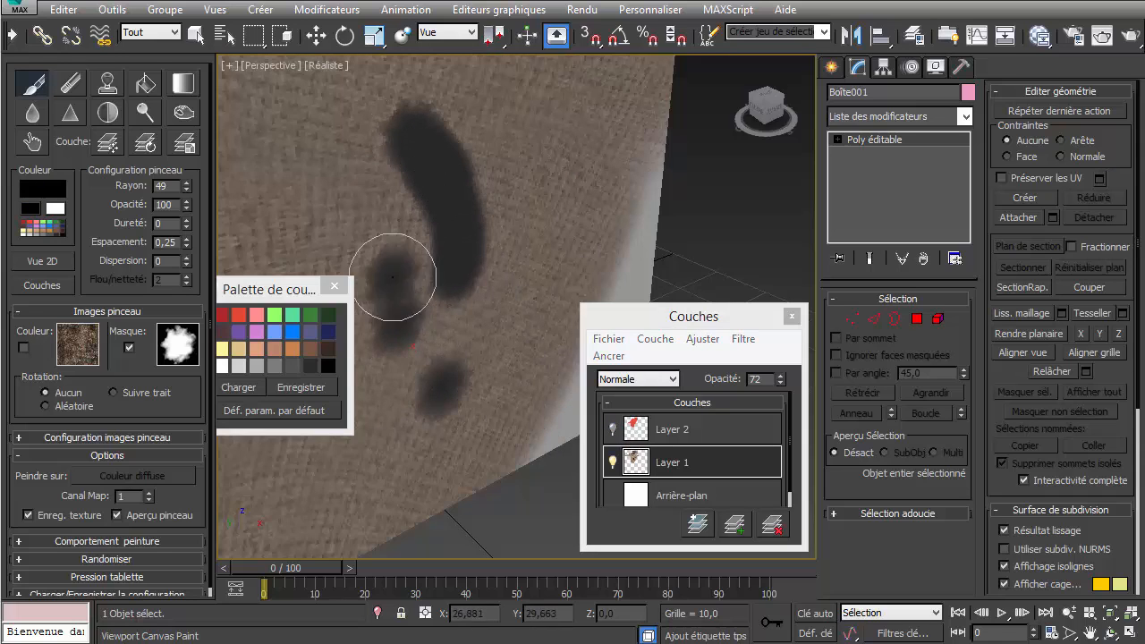
{"action": "left_click", "coordinate": [377, 218]}
{"action": "left_click", "coordinate": [309, 157]}
{"action": "left_click", "coordinate": [372, 403]}
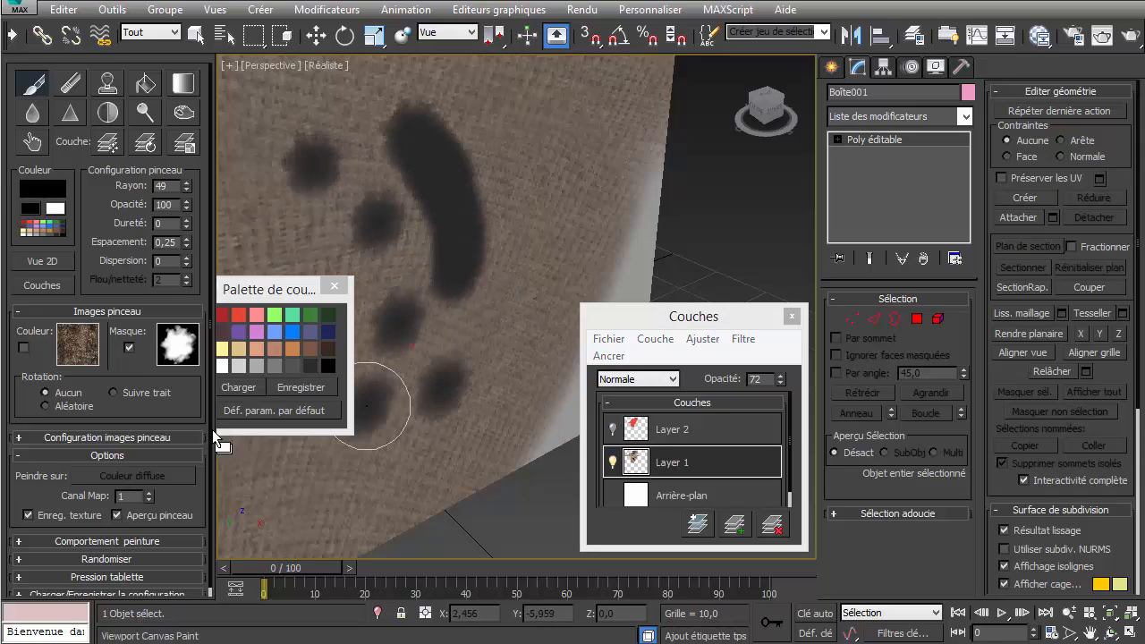
Step: Choose the ring mask preset, keep the floating windows clear of the cube, and stamp two black rings on its side face
{"action": "left_click", "coordinate": [182, 350]}
{"action": "mouse_move", "coordinate": [370, 367]}
{"action": "left_mouse_down"}
{"action": "mouse_move", "coordinate": [775, 290]}
{"action": "mouse_move", "coordinate": [974, 140]}
{"action": "mouse_move", "coordinate": [1020, 152]}
{"action": "left_mouse_up"}
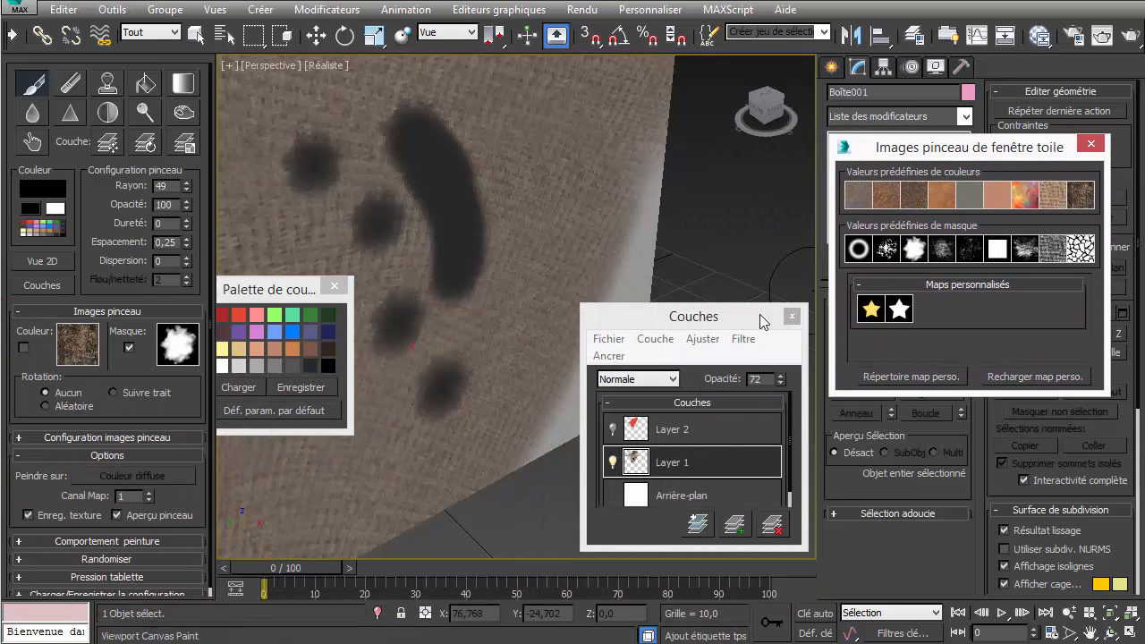
{"action": "left_click_drag", "start_coordinate": [761, 322], "coordinate": [999, 406]}
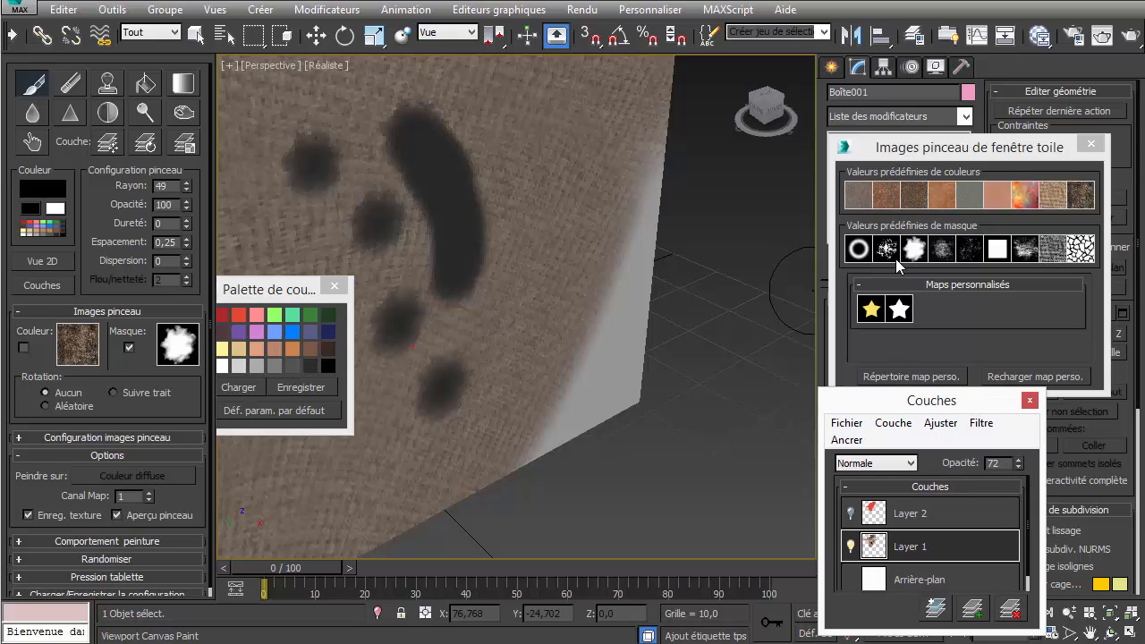
{"action": "left_click", "coordinate": [858, 251]}
{"action": "left_click", "coordinate": [547, 132]}
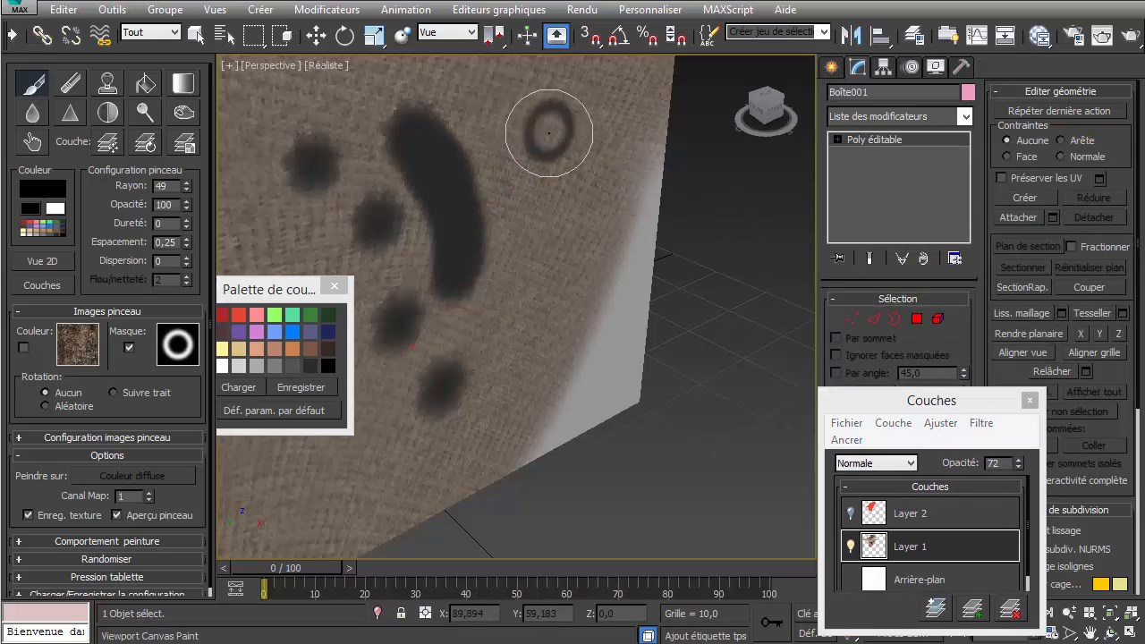
{"action": "left_click", "coordinate": [561, 255]}
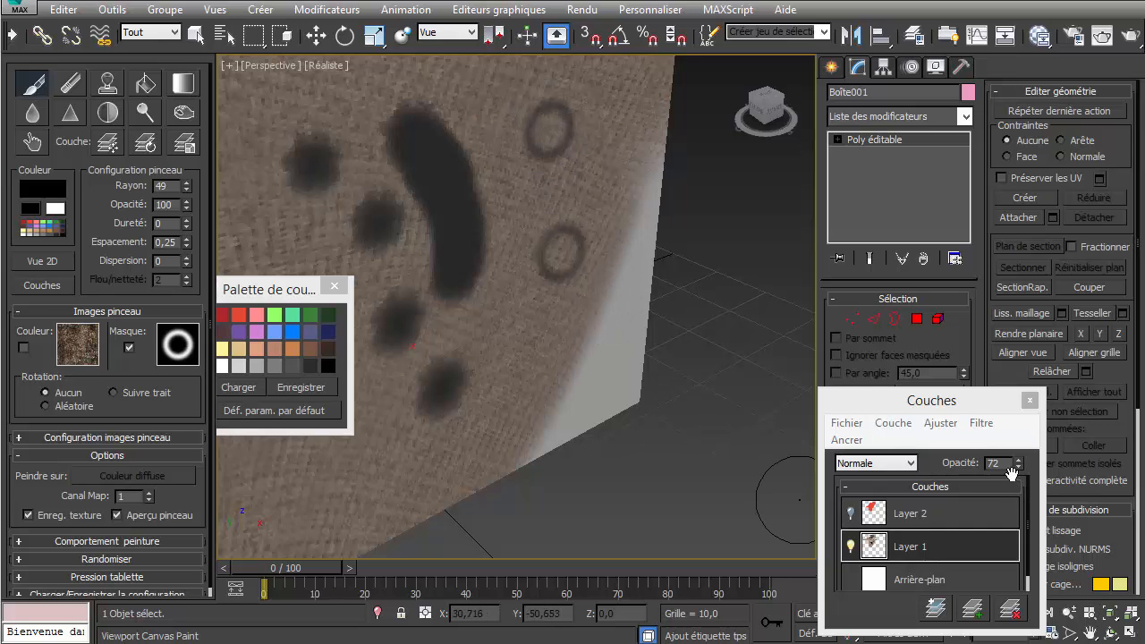
Step: Set Layer 1's opacity to 100 and move the colour palette off the viewport
{"action": "mouse_move", "coordinate": [1017, 465]}
{"action": "left_mouse_down"}
{"action": "mouse_move", "coordinate": [1015, 487]}
{"action": "mouse_move", "coordinate": [1014, 417]}
{"action": "left_mouse_up"}
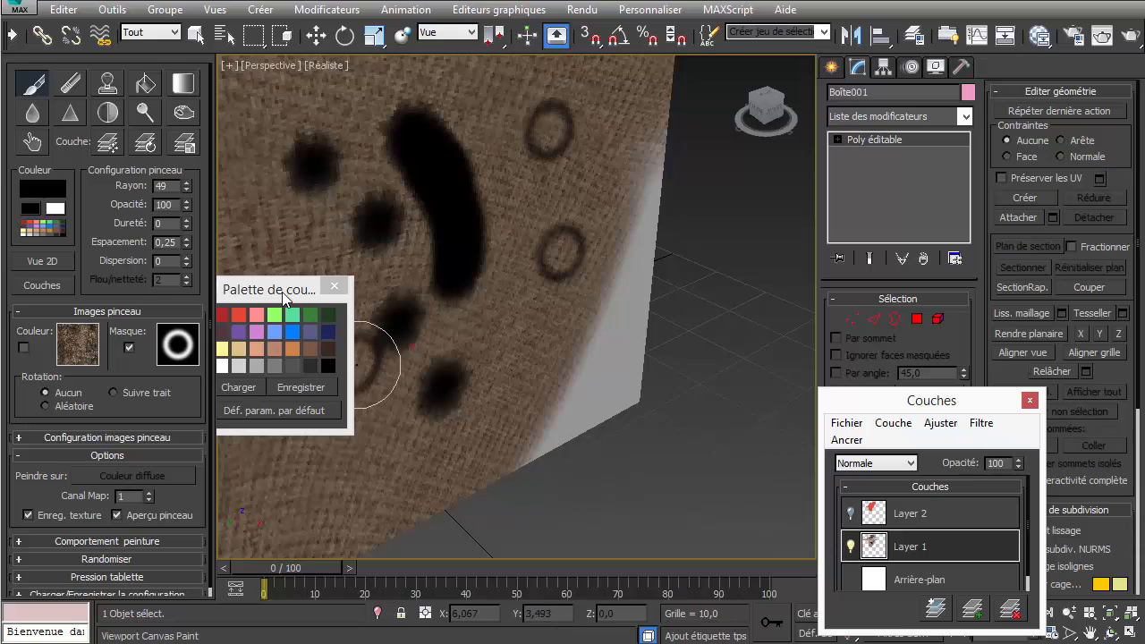
{"action": "left_click_drag", "start_coordinate": [283, 295], "coordinate": [1061, 248]}
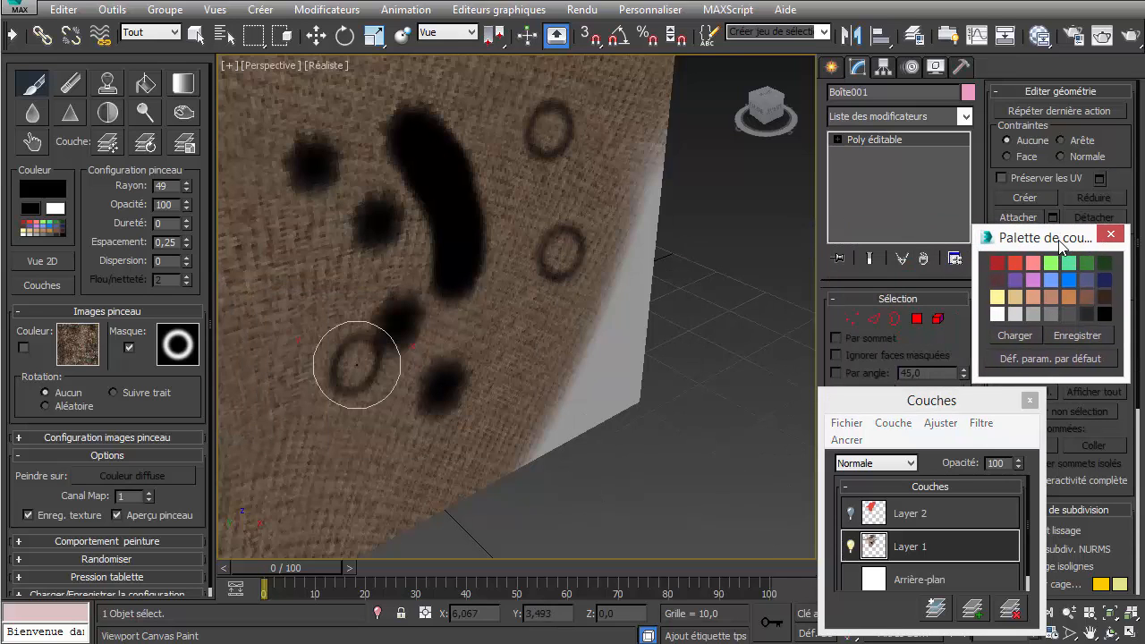
Step: Choose the cracked-stone mask preset and fill the whole cube on Layer 1 with the rocky colour image
{"action": "scroll", "coordinate": [357, 349], "scroll_direction": "down", "scroll_amount": 10}
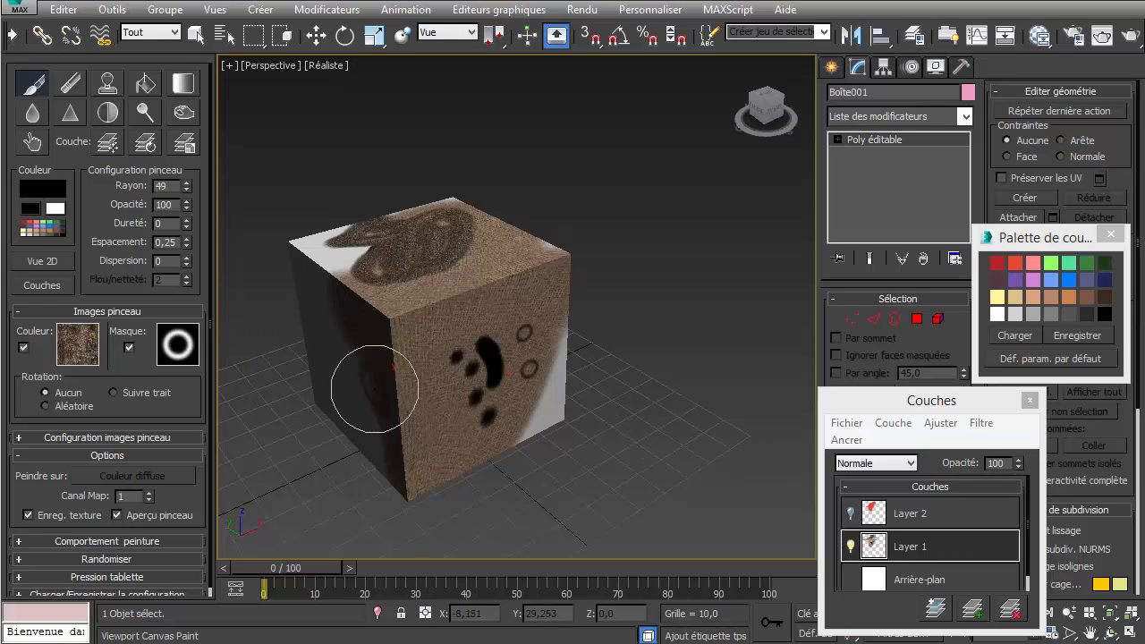
{"action": "left_click", "coordinate": [166, 360]}
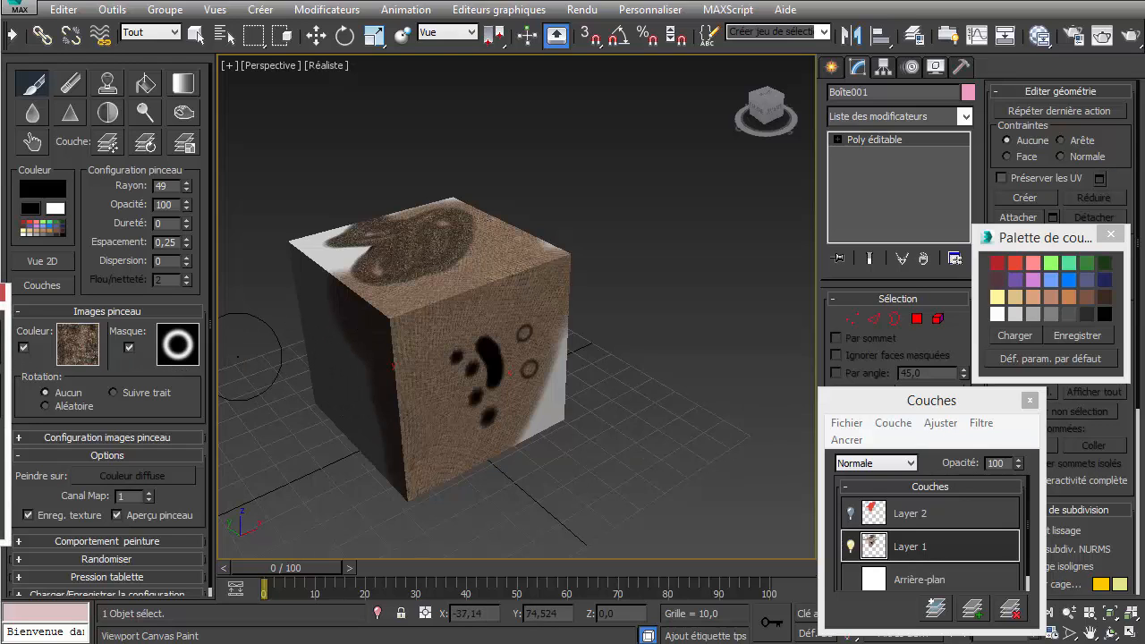
{"action": "left_click_drag", "start_coordinate": [0, 302], "coordinate": [776, 278]}
{"action": "left_click", "coordinate": [831, 375]}
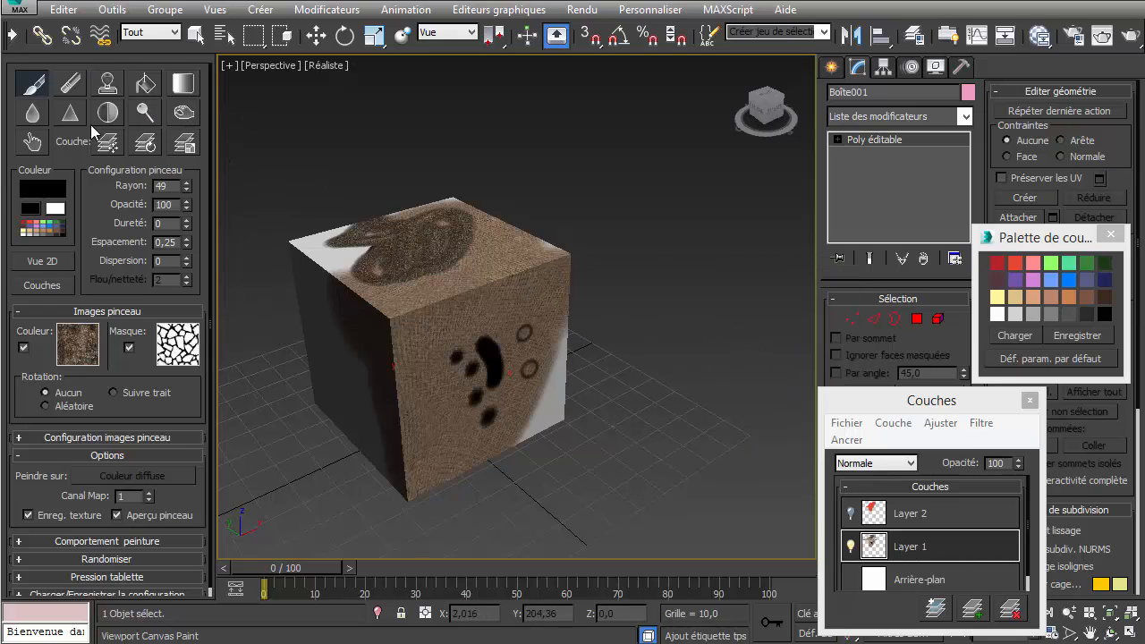
{"action": "left_click", "coordinate": [145, 84]}
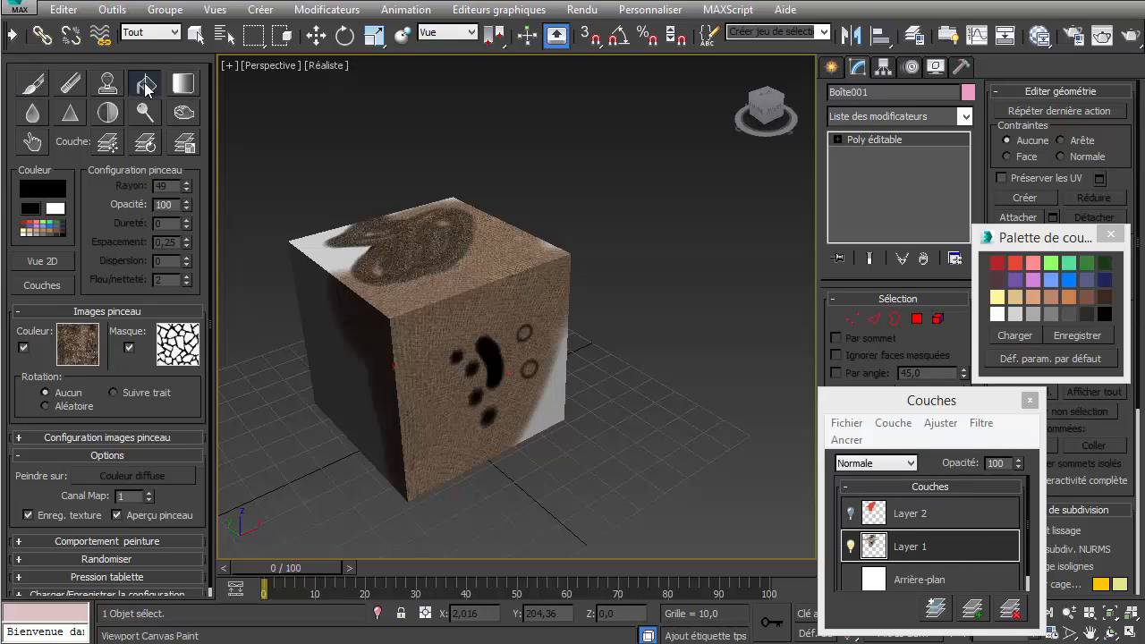
{"action": "left_click", "coordinate": [467, 260]}
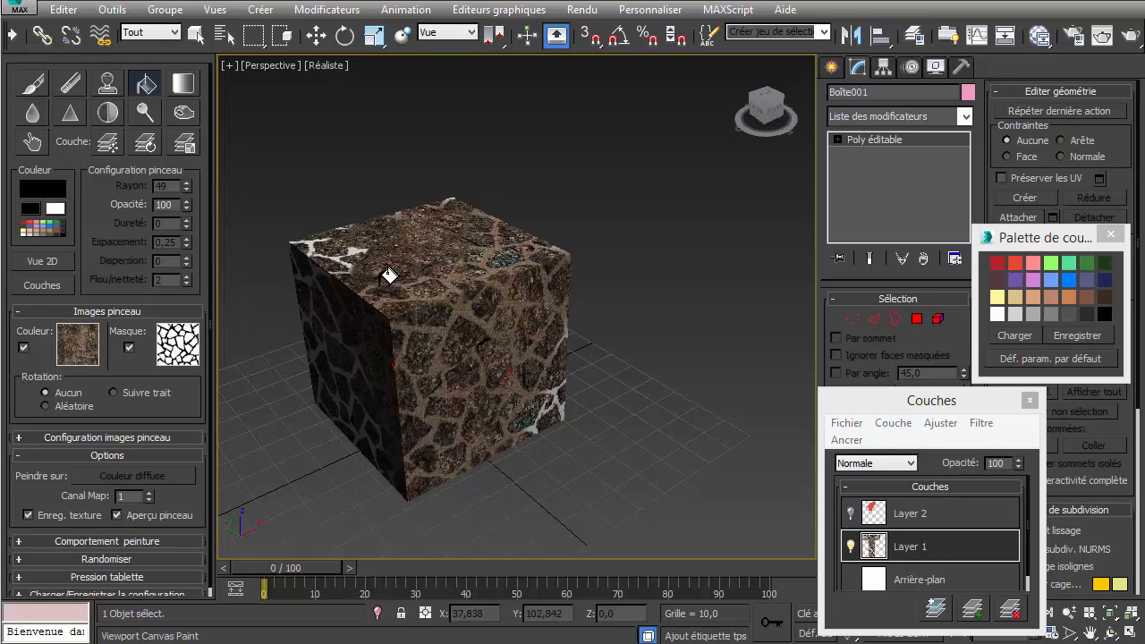
Step: Examine the stone fill up close and toggle the visibility of Layer 2 and Layer 1 to compare their content
{"action": "middle_click_drag", "start_coordinate": [501, 348], "coordinate": [543, 330], "text": "alt"}
{"action": "scroll", "coordinate": [492, 335], "scroll_direction": "up", "scroll_amount": 8}
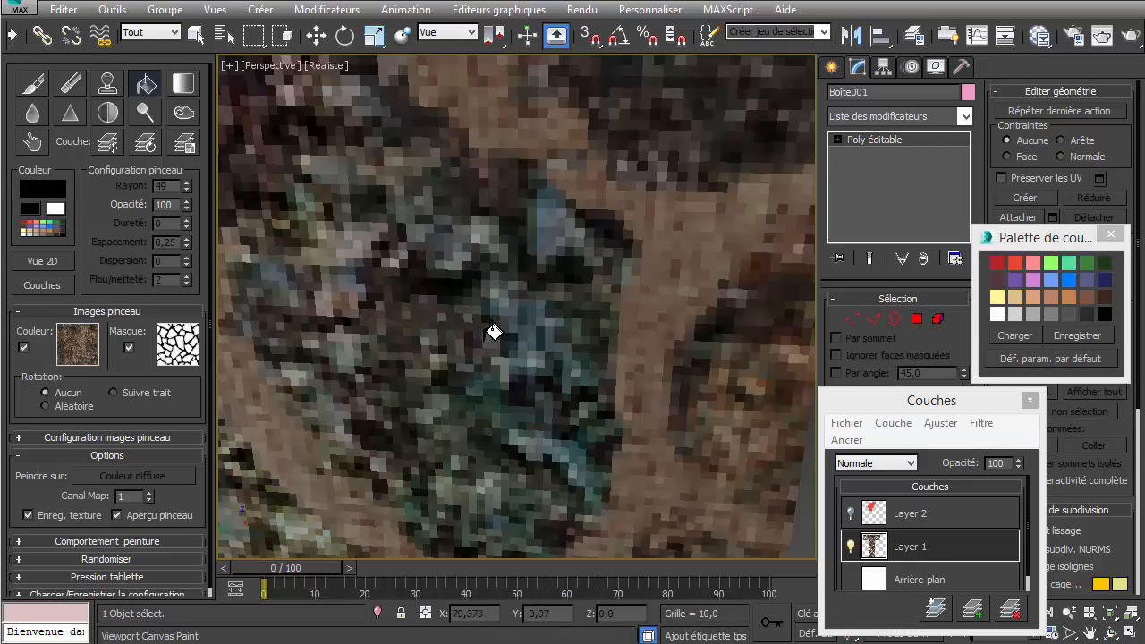
{"action": "scroll", "coordinate": [497, 332], "scroll_direction": "down", "scroll_amount": 5}
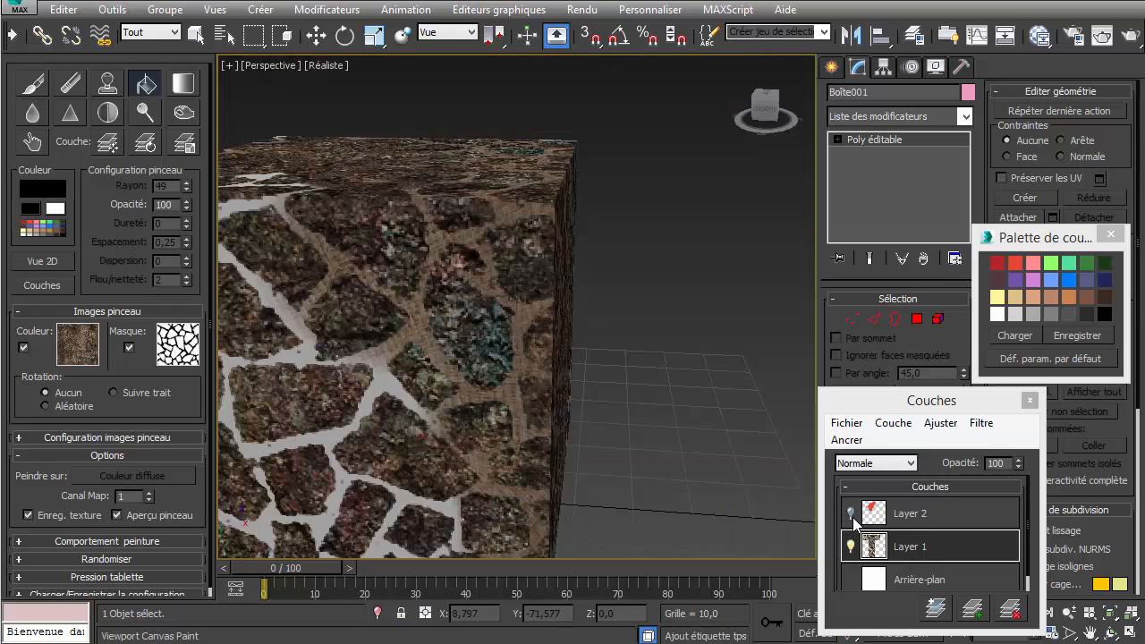
{"action": "left_click", "coordinate": [851, 514]}
{"action": "left_click", "coordinate": [851, 514]}
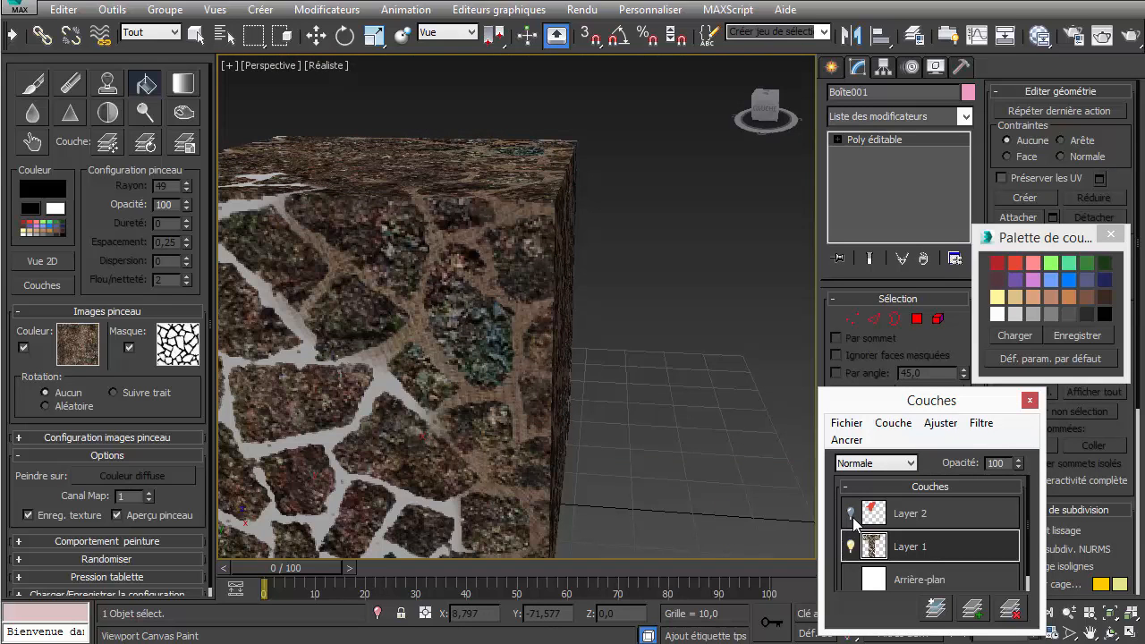
{"action": "left_click", "coordinate": [852, 547]}
{"action": "left_click", "coordinate": [851, 546]}
{"action": "scroll", "coordinate": [517, 355], "scroll_direction": "down", "scroll_amount": 5}
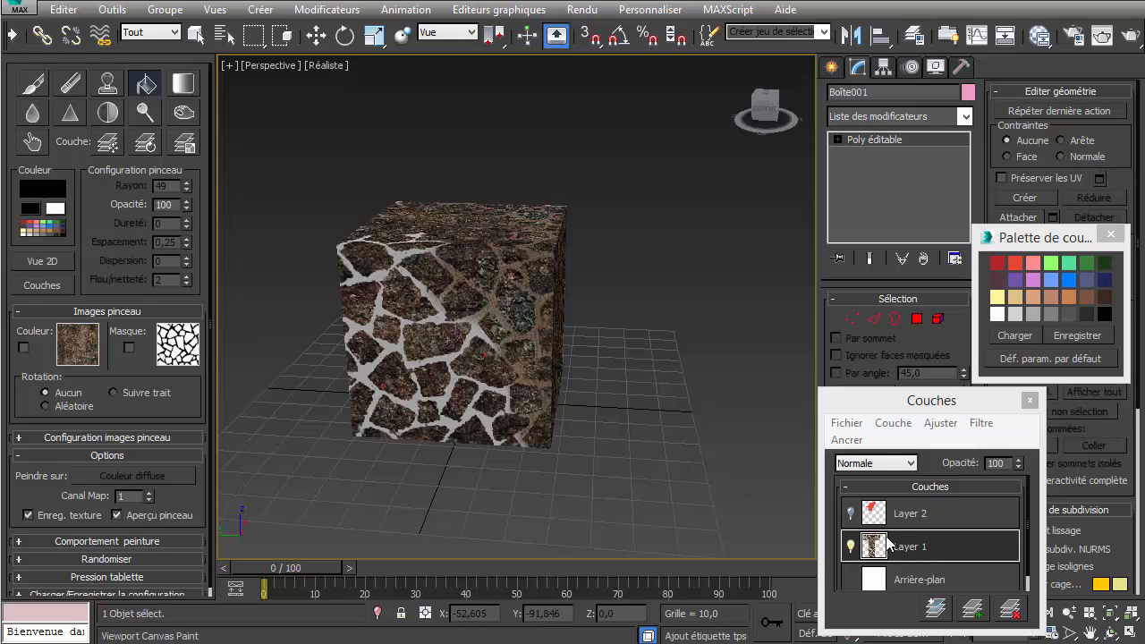
Step: Hide Layer 1, add a new layer above it, and fill it using the rocky colour image and cracked-stone mask
{"action": "left_click", "coordinate": [850, 546]}
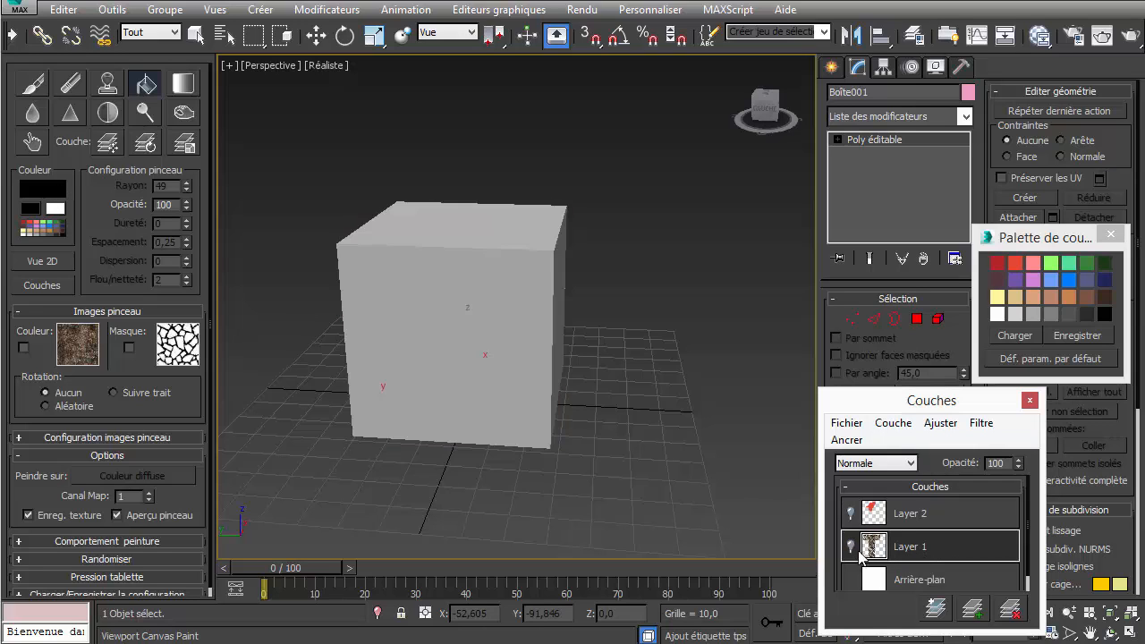
{"action": "left_click", "coordinate": [973, 609]}
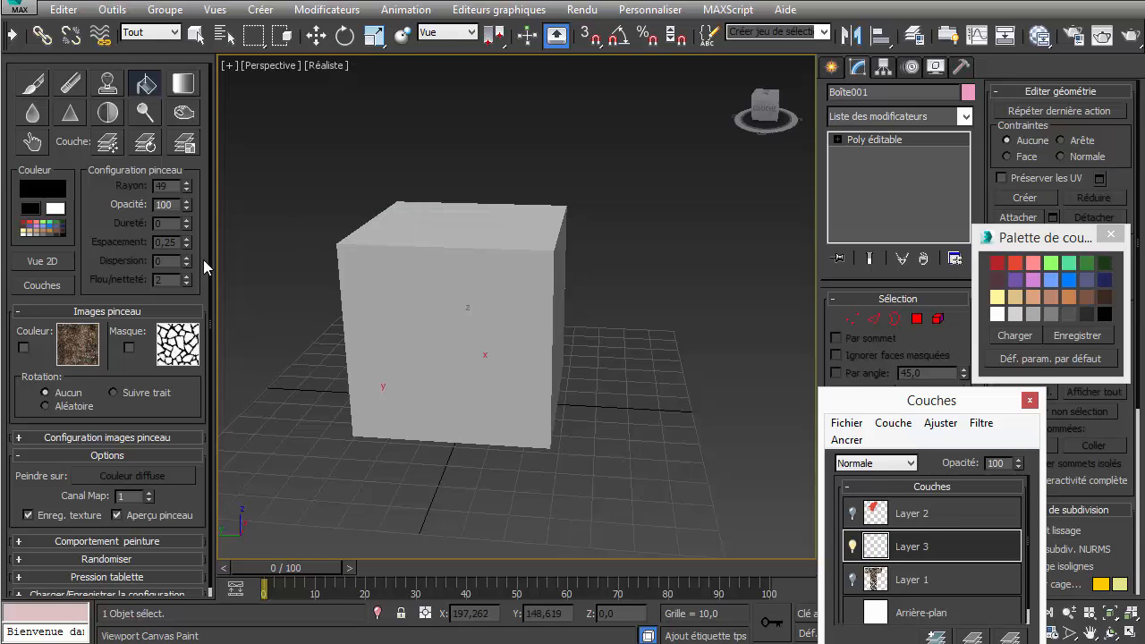
{"action": "left_click", "coordinate": [23, 347]}
{"action": "left_click", "coordinate": [129, 347]}
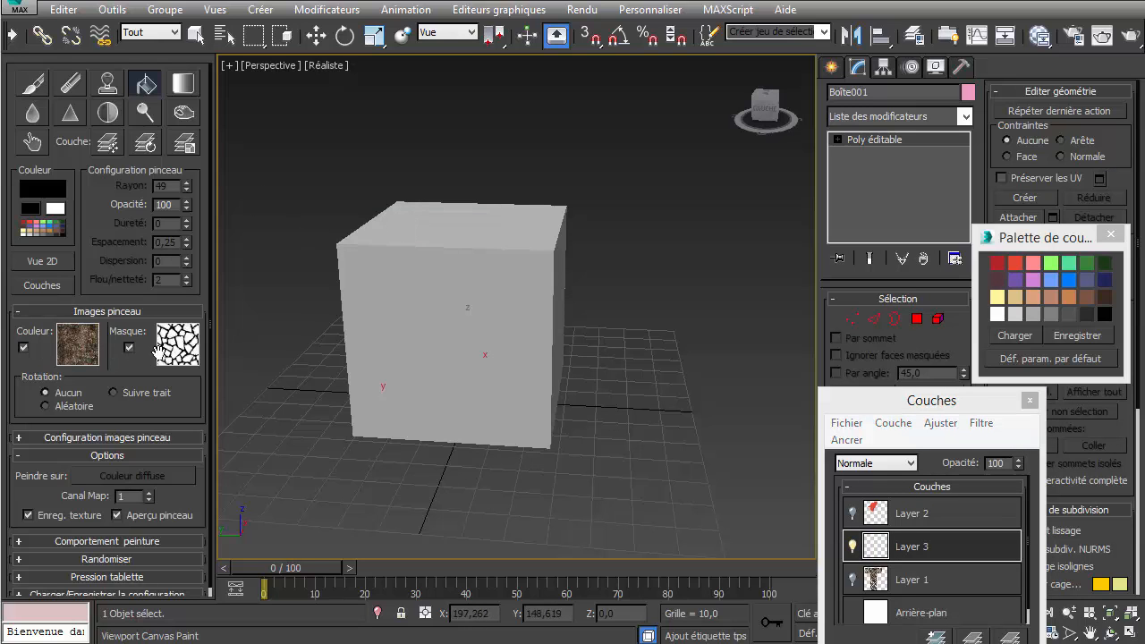
{"action": "left_click", "coordinate": [434, 233]}
Step: Select and show Layer 1 again, and turn off both the brush colour image and the mask
{"action": "mouse_move", "coordinate": [596, 286]}
{"action": "middle_mouse_down", "text": "alt"}
{"action": "mouse_move", "coordinate": [455, 332]}
{"action": "mouse_move", "coordinate": [542, 341]}
{"action": "mouse_move", "coordinate": [539, 373]}
{"action": "middle_mouse_up", "text": "alt"}
{"action": "scroll", "coordinate": [435, 274], "scroll_direction": "up", "scroll_amount": 8}
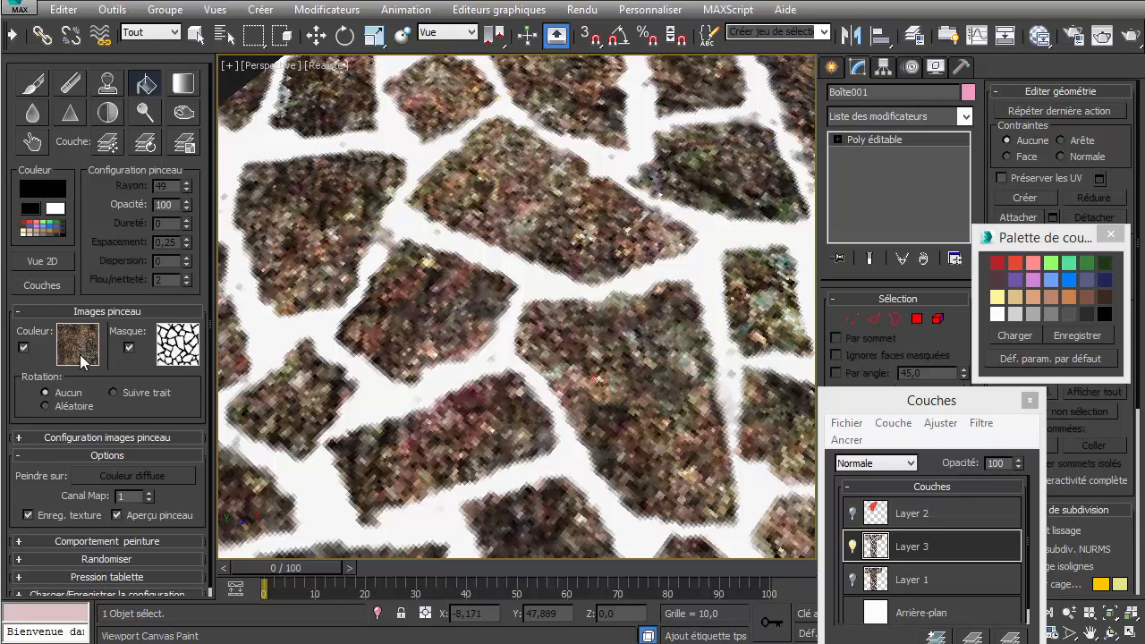
{"action": "scroll", "coordinate": [531, 287], "scroll_direction": "down", "scroll_amount": 8}
{"action": "middle_click_drag", "start_coordinate": [550, 295], "coordinate": [818, 509], "text": "alt"}
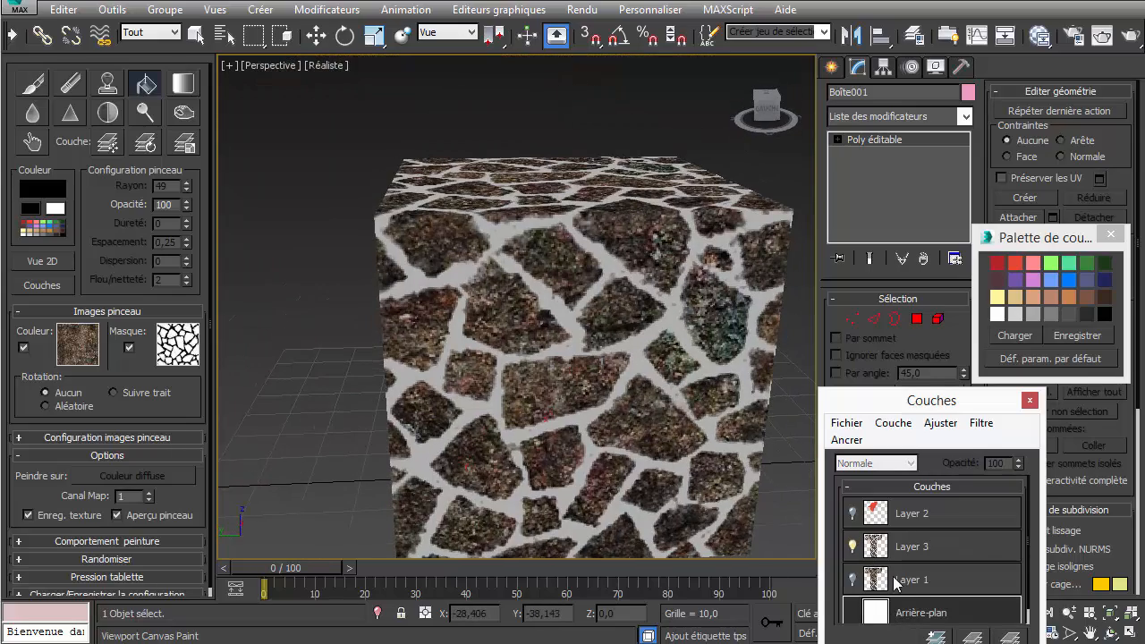
{"action": "left_click", "coordinate": [907, 582]}
{"action": "left_click", "coordinate": [853, 580]}
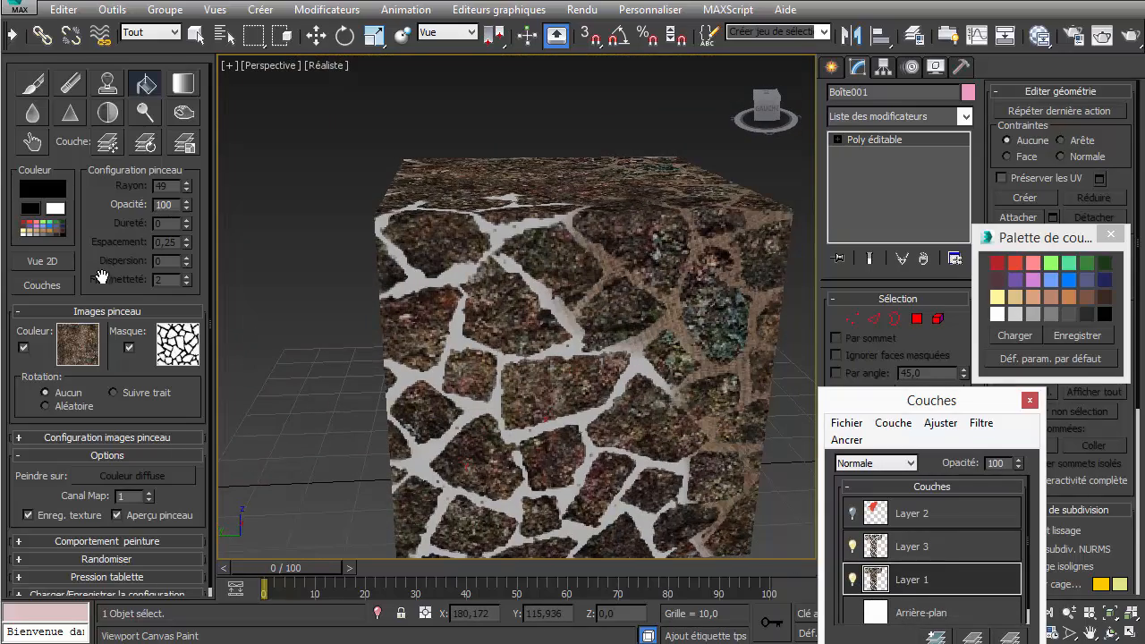
{"action": "left_click", "coordinate": [24, 348]}
{"action": "left_click", "coordinate": [130, 348]}
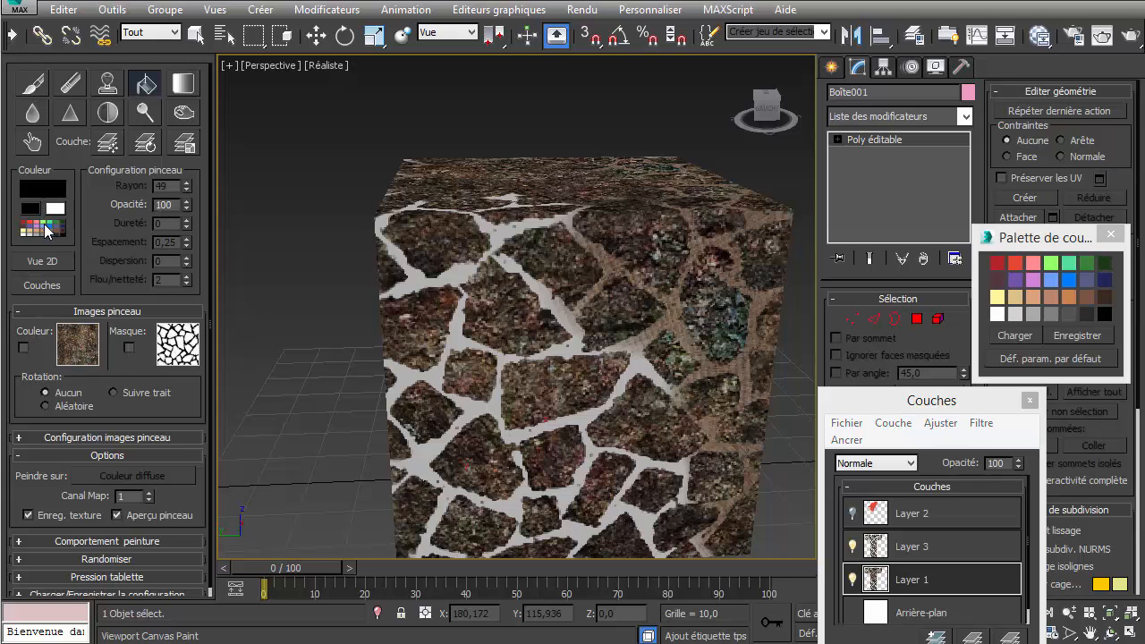
Step: Set the paint colour to near-black (RGB 3, 3, 3) and fill Layer 1 with it as dark joints between the stones
{"action": "left_click", "coordinate": [31, 192]}
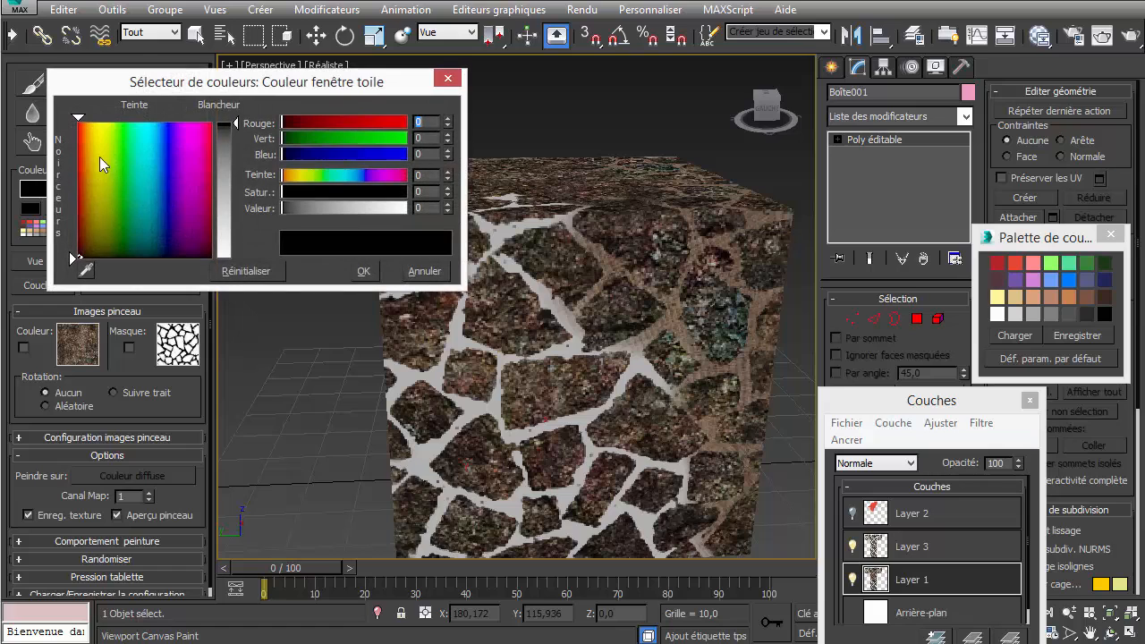
{"action": "left_click_drag", "start_coordinate": [236, 123], "coordinate": [235, 126]}
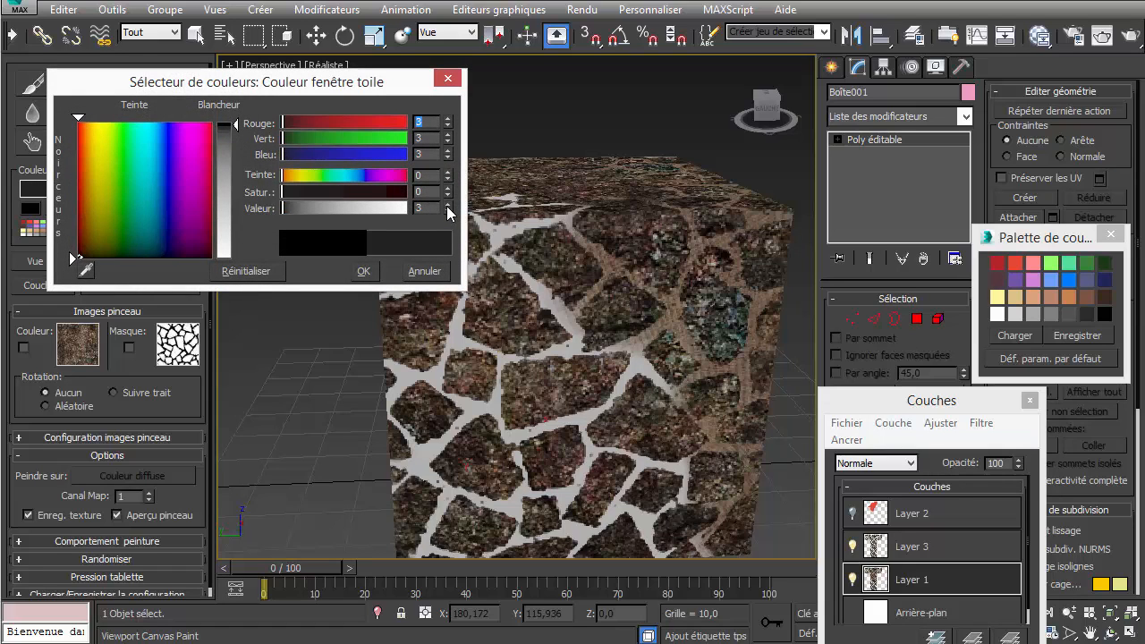
{"action": "left_click", "coordinate": [363, 271]}
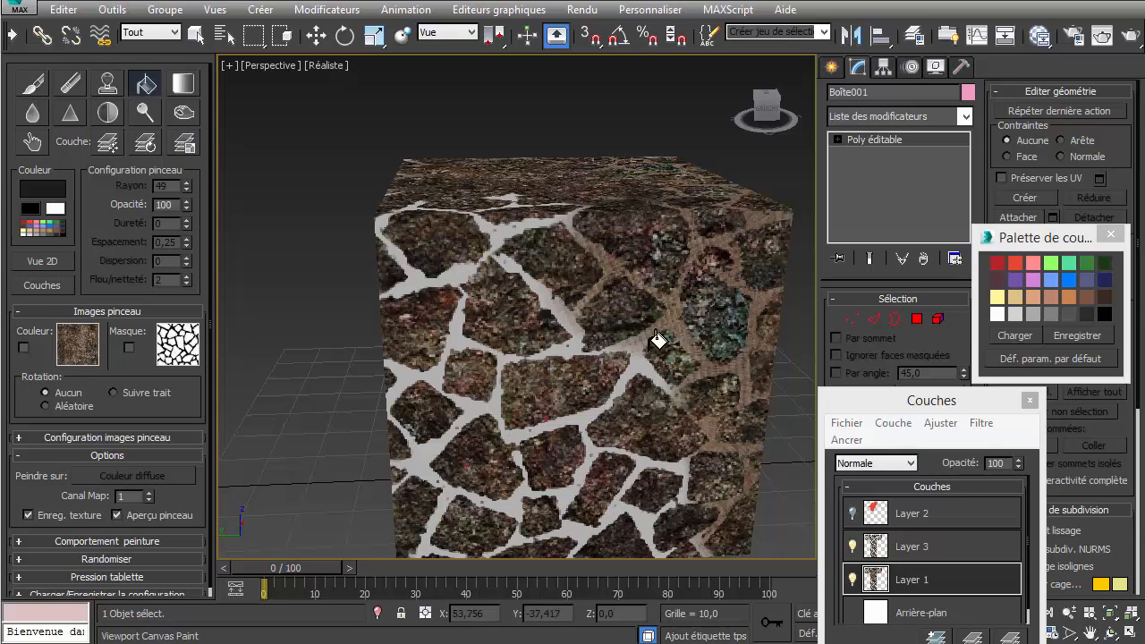
{"action": "left_click", "coordinate": [565, 309]}
{"action": "middle_click_drag", "start_coordinate": [580, 312], "coordinate": [485, 372], "text": "alt"}
{"action": "left_click_drag", "start_coordinate": [1019, 466], "coordinate": [1030, 460]}
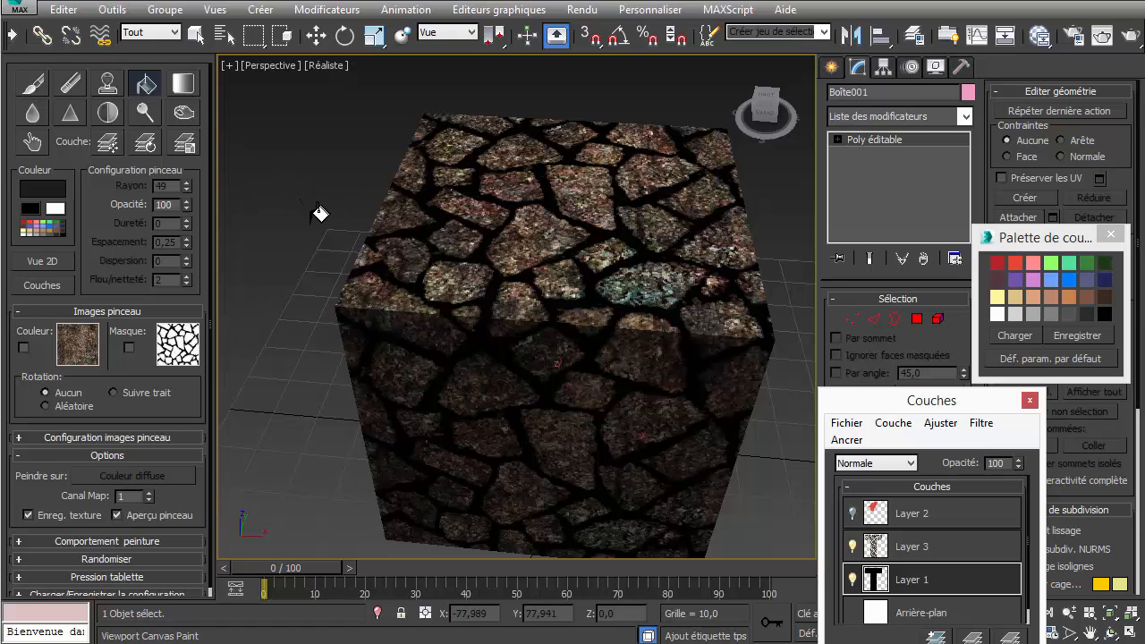
Step: Leave the painting mode, deselect the cube, and inspect its stone texture from several angles
{"action": "key", "text": "w"}
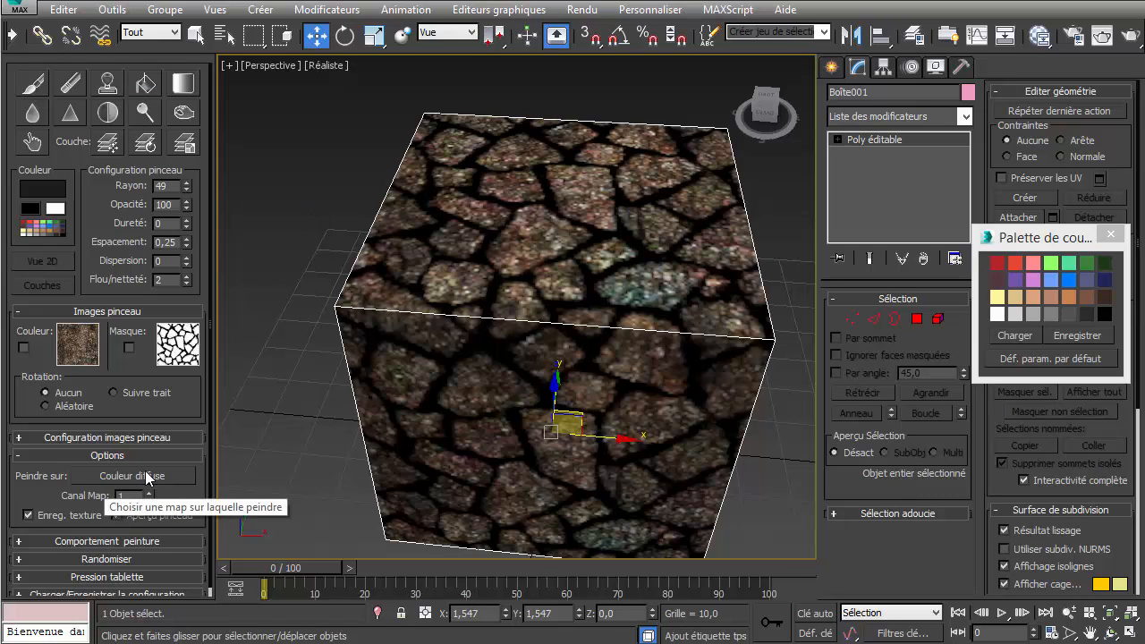
{"action": "middle_click_drag", "start_coordinate": [509, 312], "coordinate": [460, 258]}
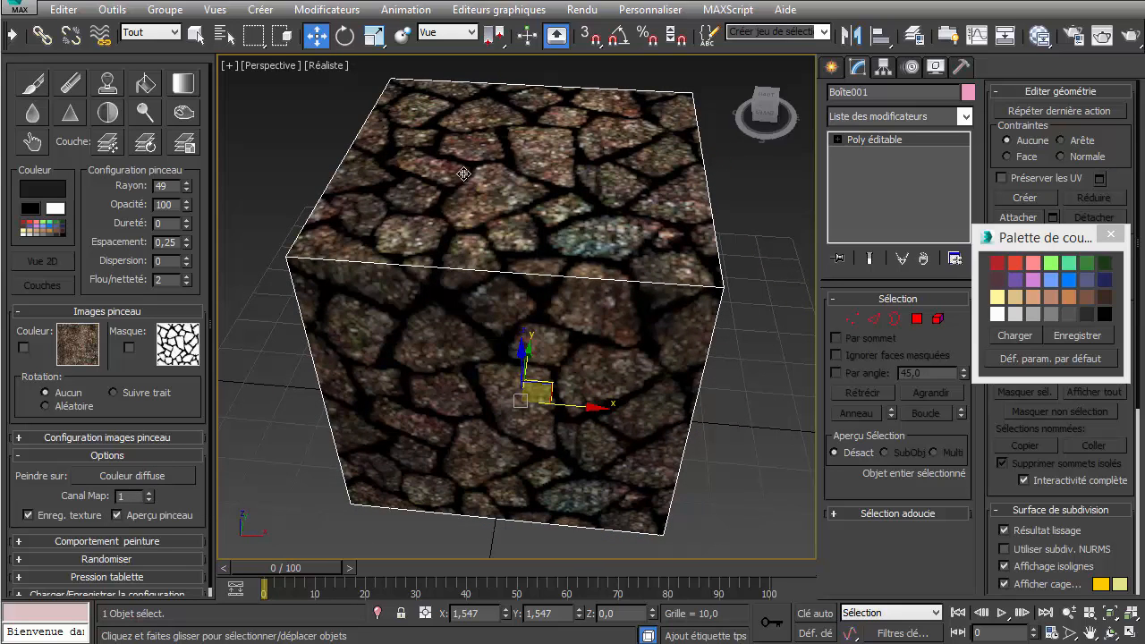
{"action": "left_click", "coordinate": [770, 252]}
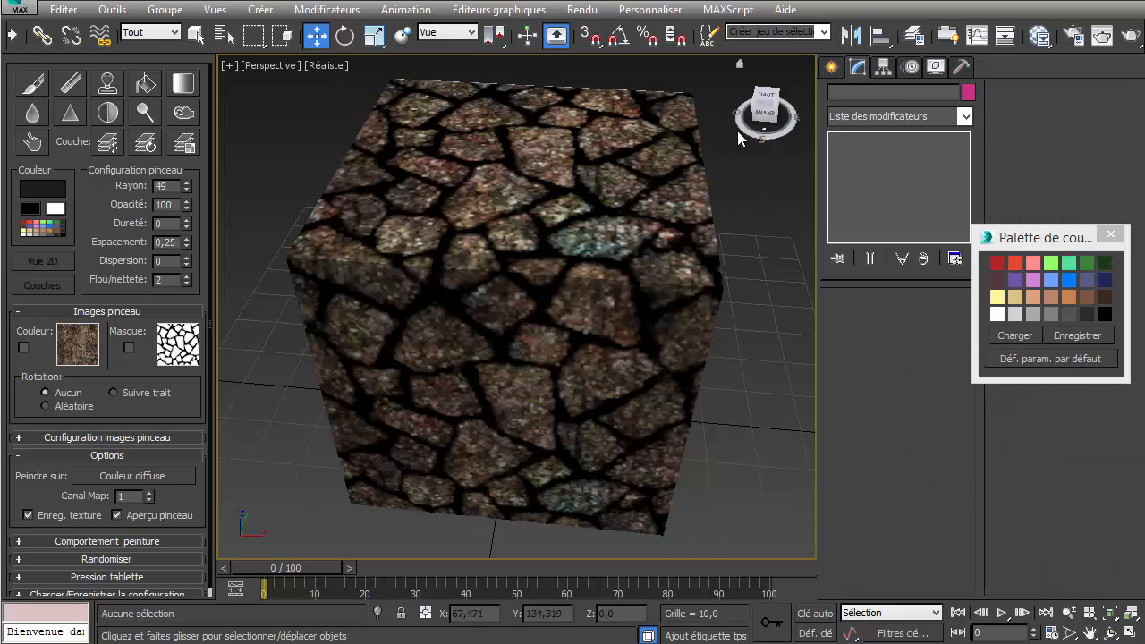
{"action": "left_click", "coordinate": [775, 113]}
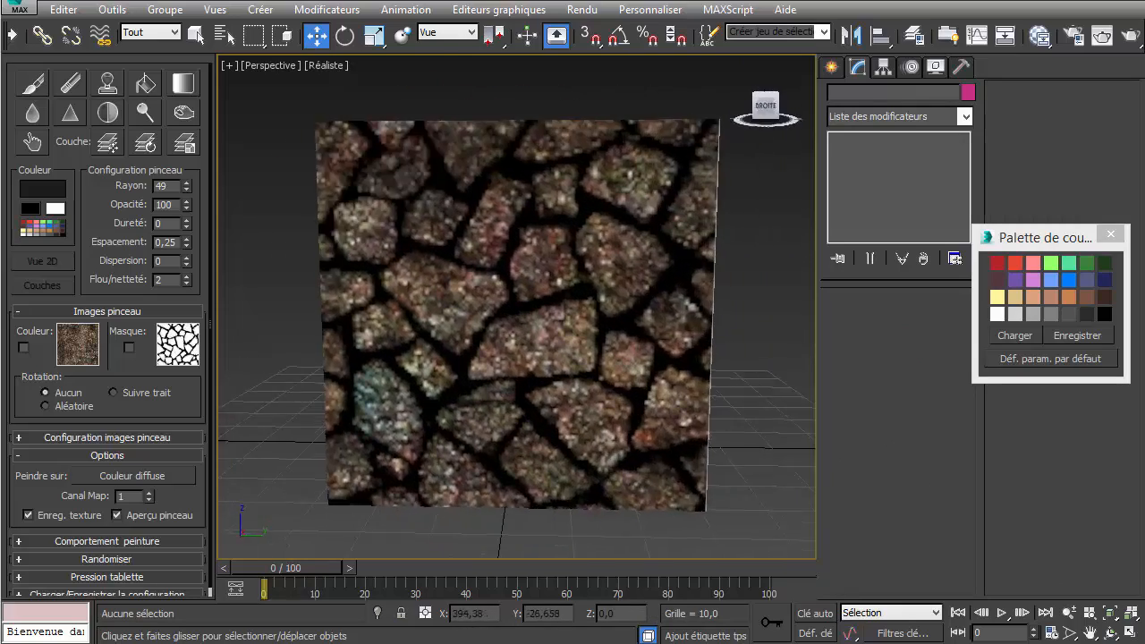
{"action": "left_click_drag", "start_coordinate": [528, 519], "coordinate": [455, 522]}
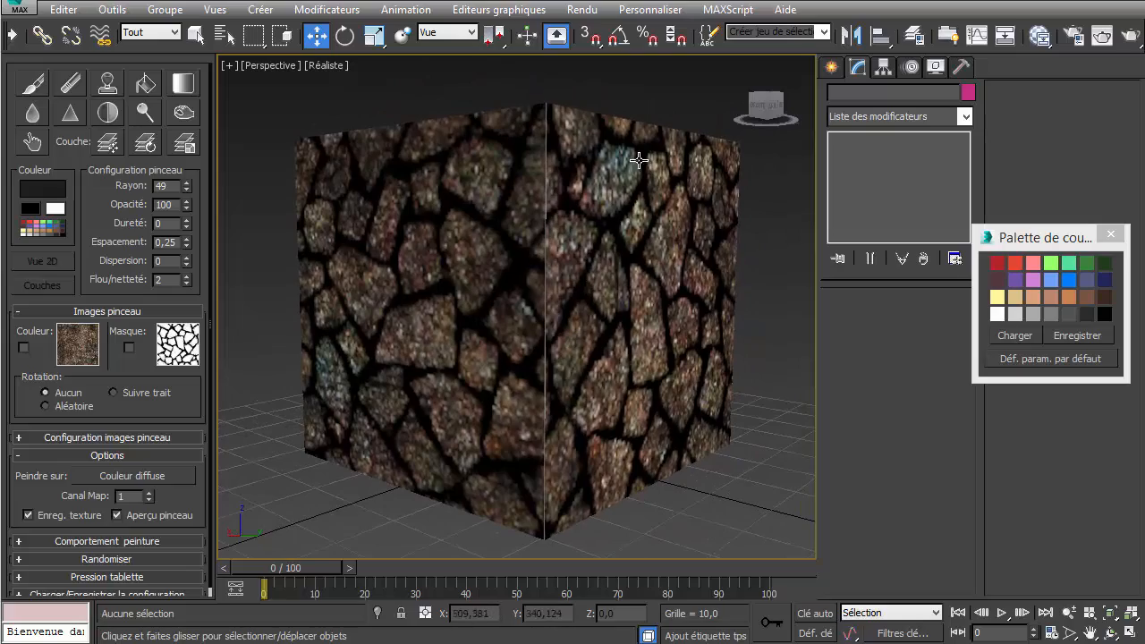
{"action": "mouse_move", "coordinate": [761, 106]}
{"action": "left_mouse_down"}
{"action": "mouse_move", "coordinate": [672, 84]}
{"action": "mouse_move", "coordinate": [689, 85]}
{"action": "mouse_move", "coordinate": [646, 45]}
{"action": "mouse_move", "coordinate": [627, 43]}
{"action": "mouse_move", "coordinate": [595, 67]}
{"action": "mouse_move", "coordinate": [603, 95]}
{"action": "mouse_move", "coordinate": [643, 130]}
{"action": "mouse_move", "coordinate": [770, 127]}
{"action": "mouse_move", "coordinate": [729, 143]}
{"action": "mouse_move", "coordinate": [673, 120]}
{"action": "mouse_move", "coordinate": [712, 97]}
{"action": "mouse_move", "coordinate": [751, 98]}
{"action": "left_mouse_up"}
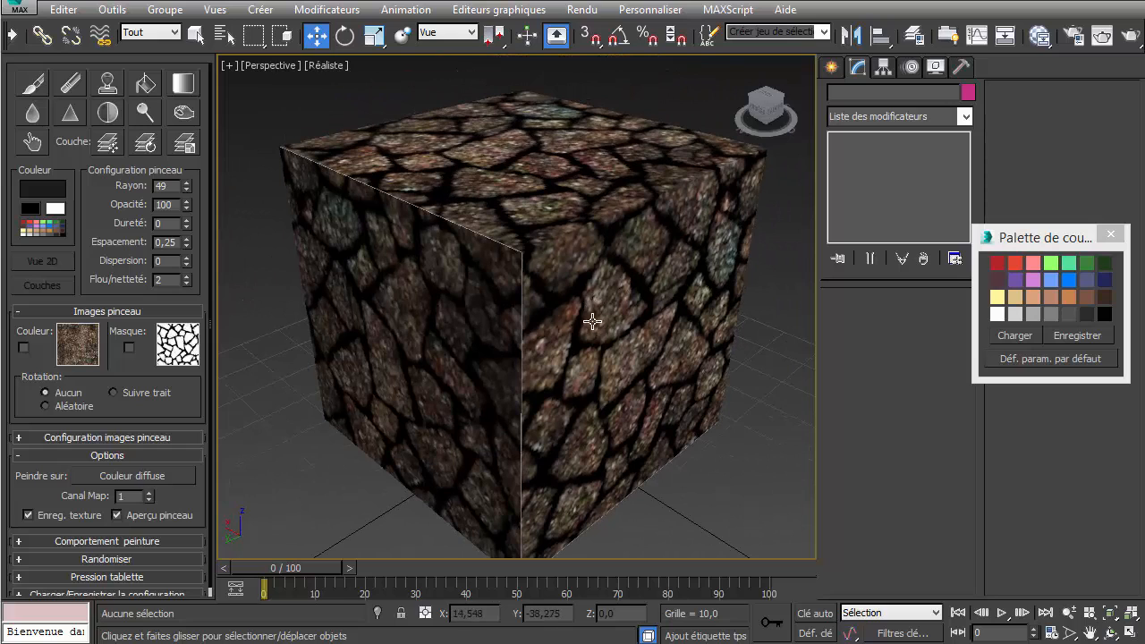